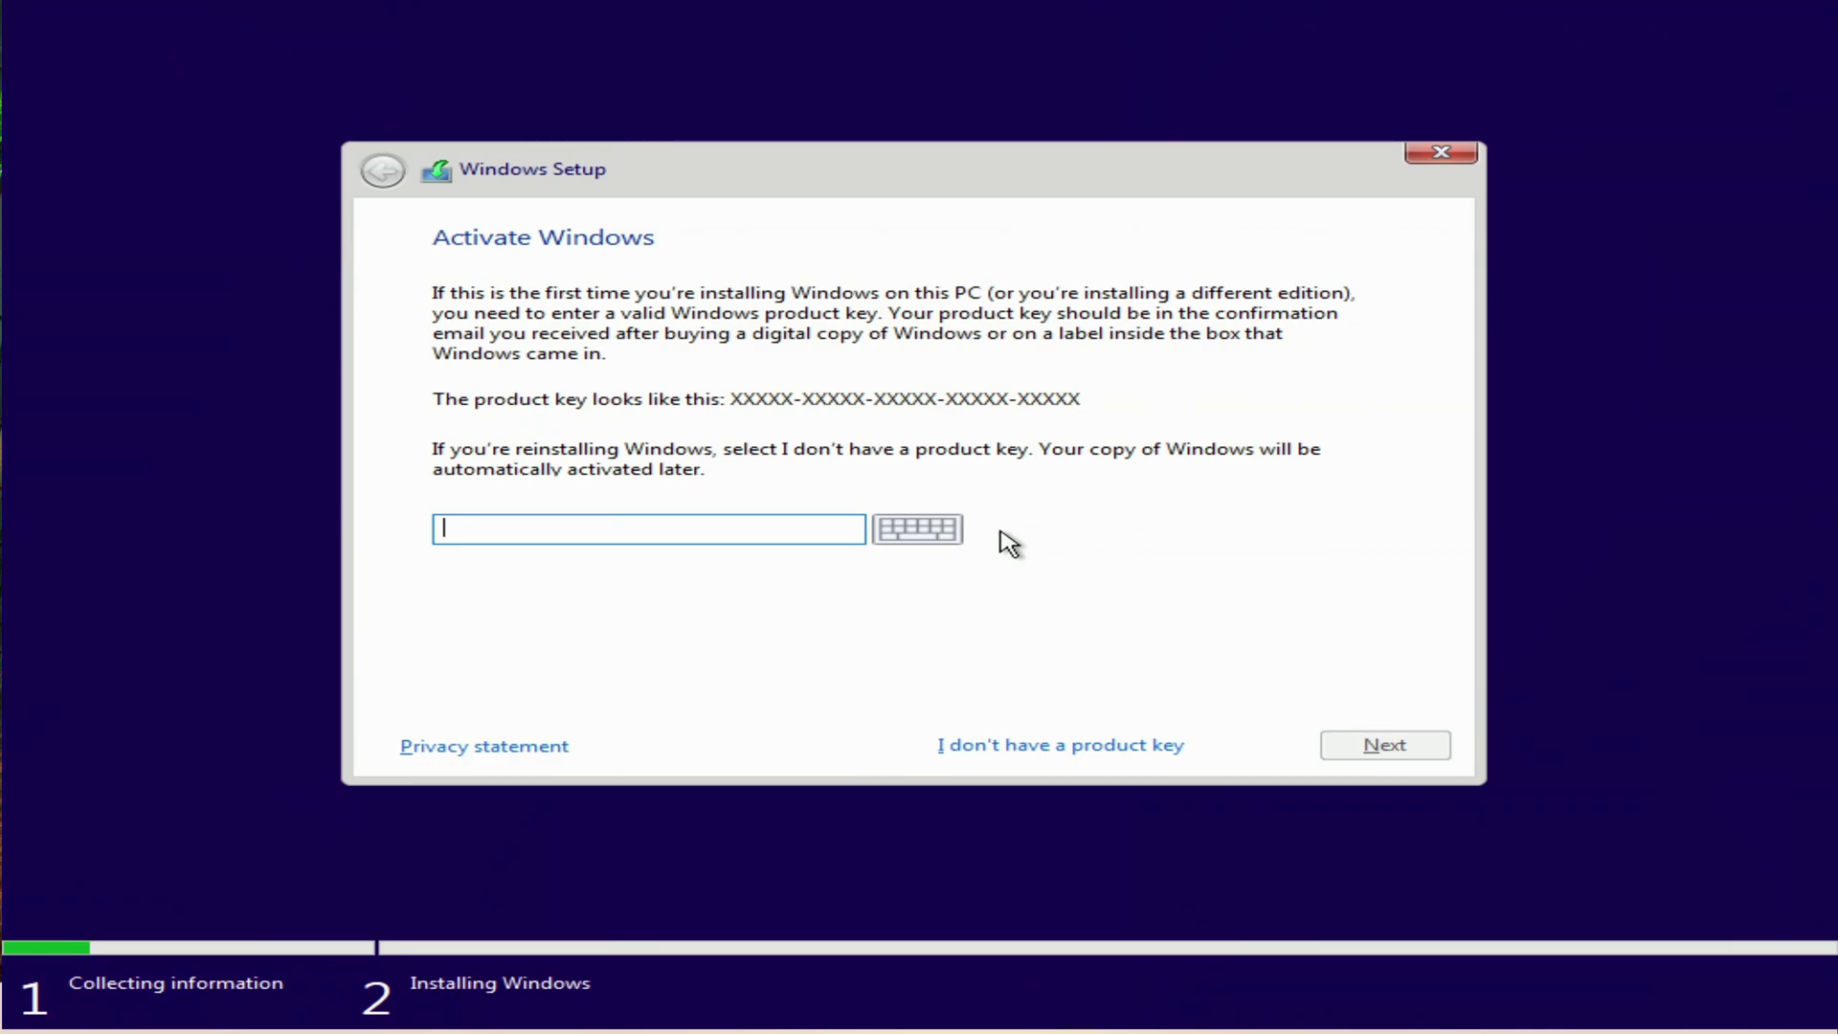
- Choose 'I don't have a product key' on the Activate Windows page
click(1030, 745)
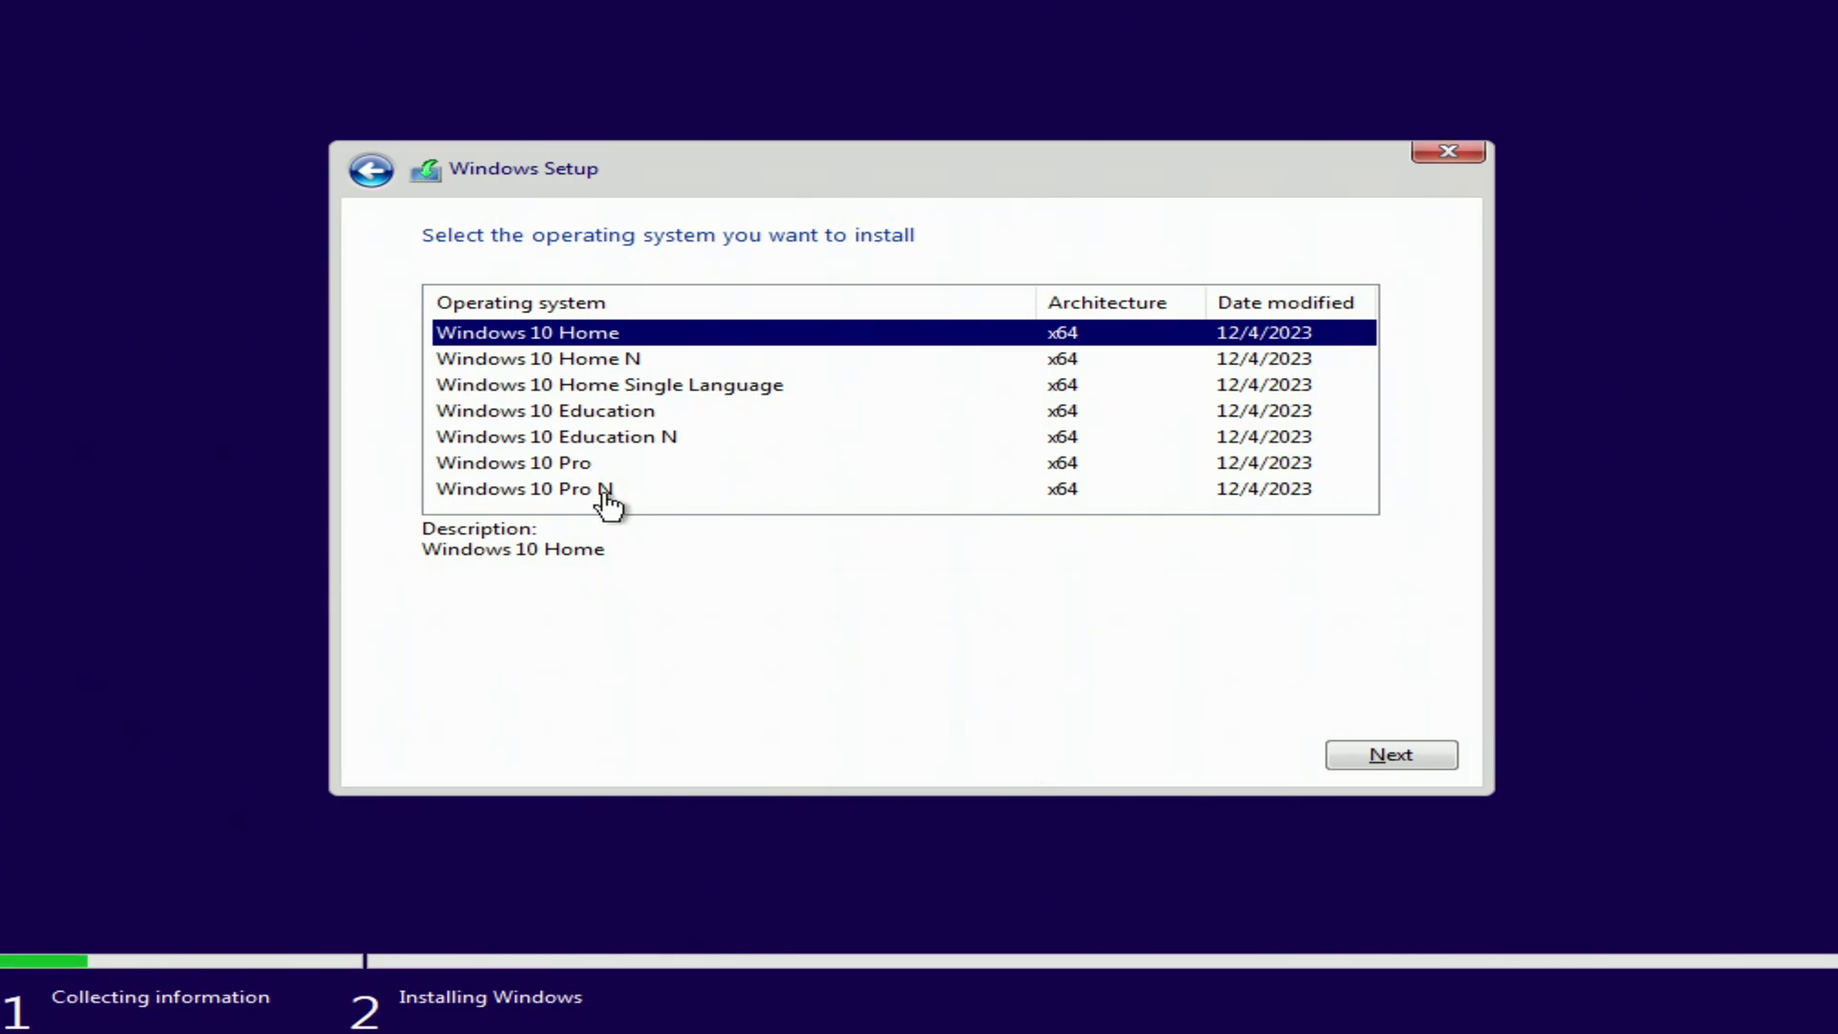
- Select Windows 10 Pro from the edition list and continue
click(591, 465)
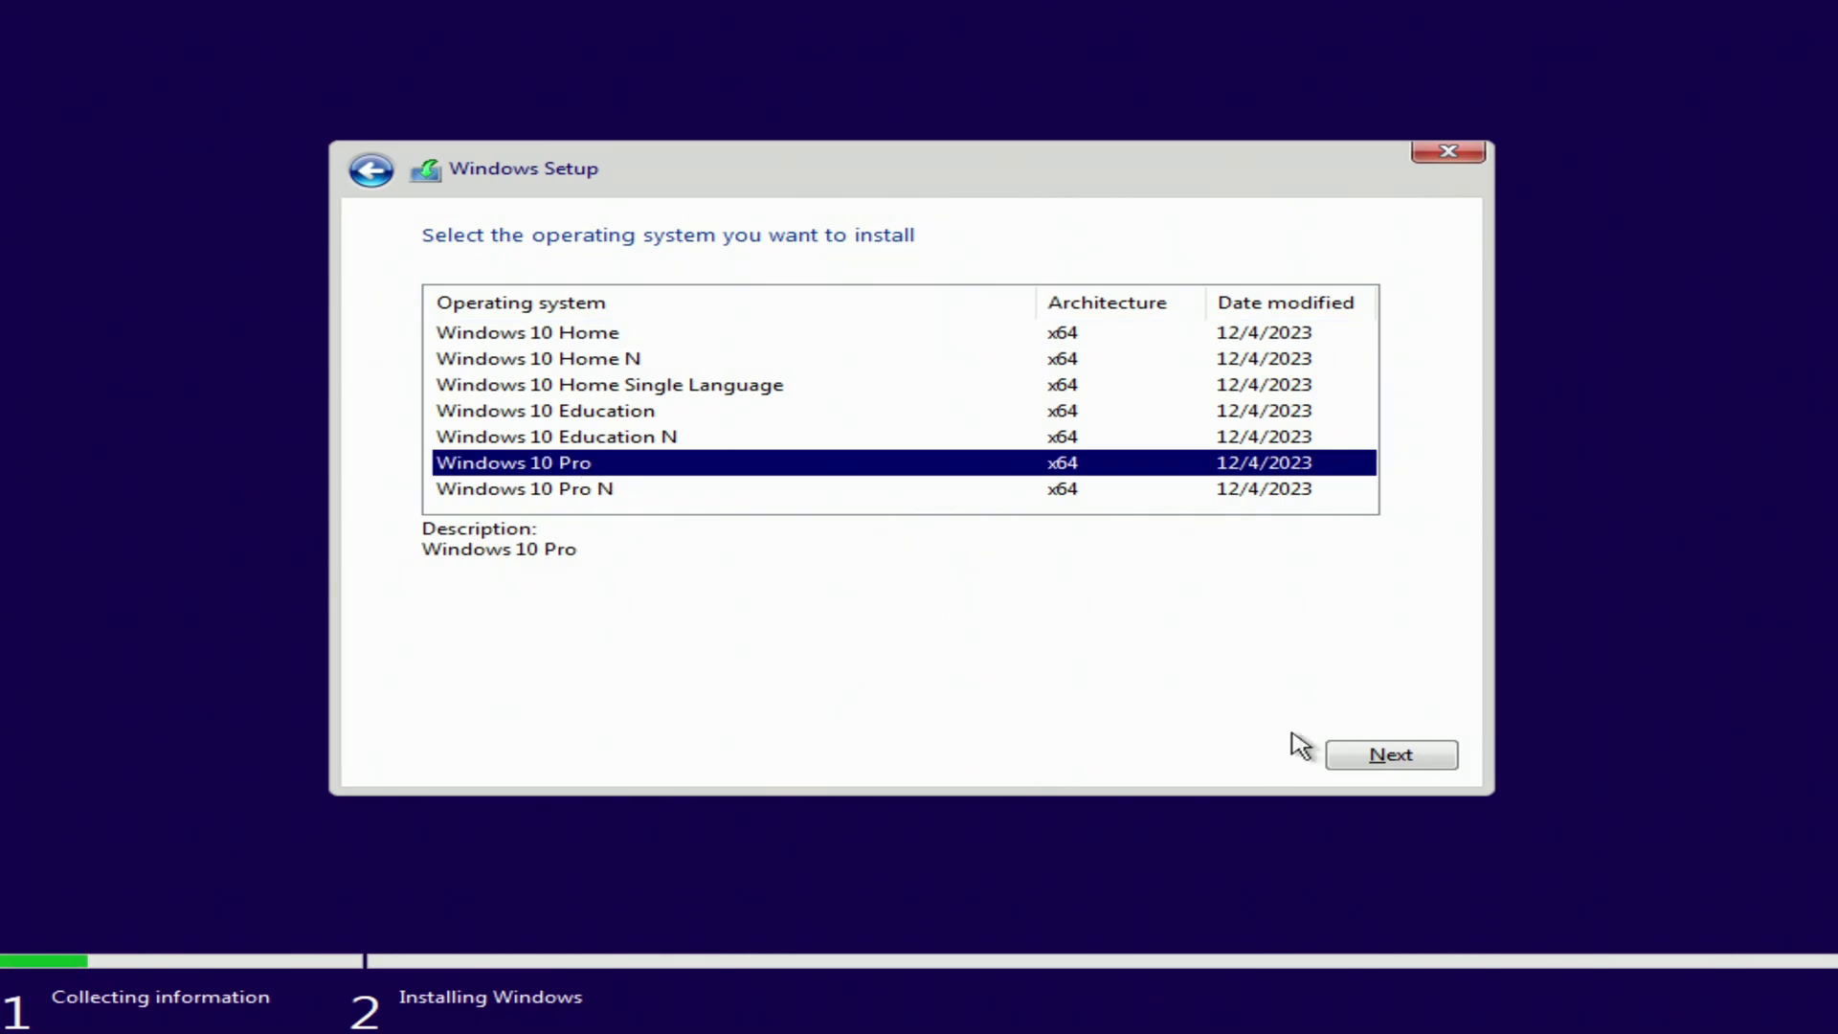
click(1347, 764)
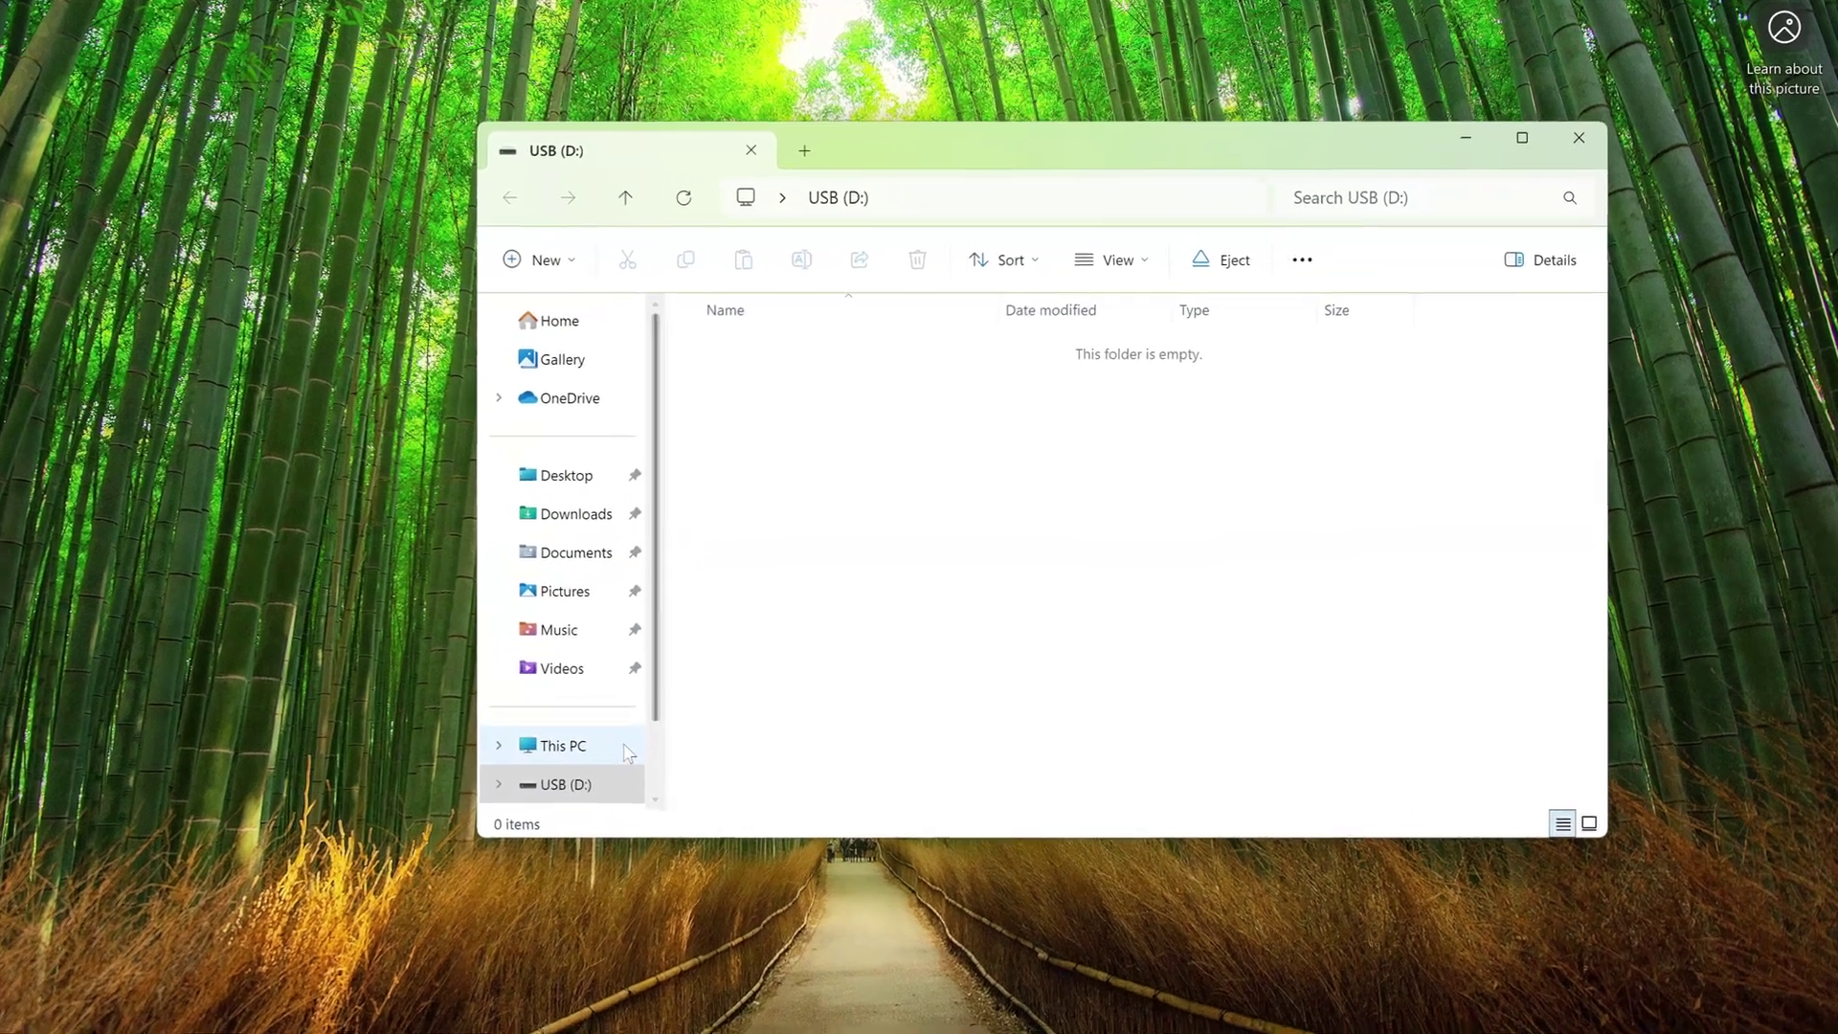
- Show This PC in File Explorer, listing Local Disk (C:) and the USB (D:) drive
click(742, 663)
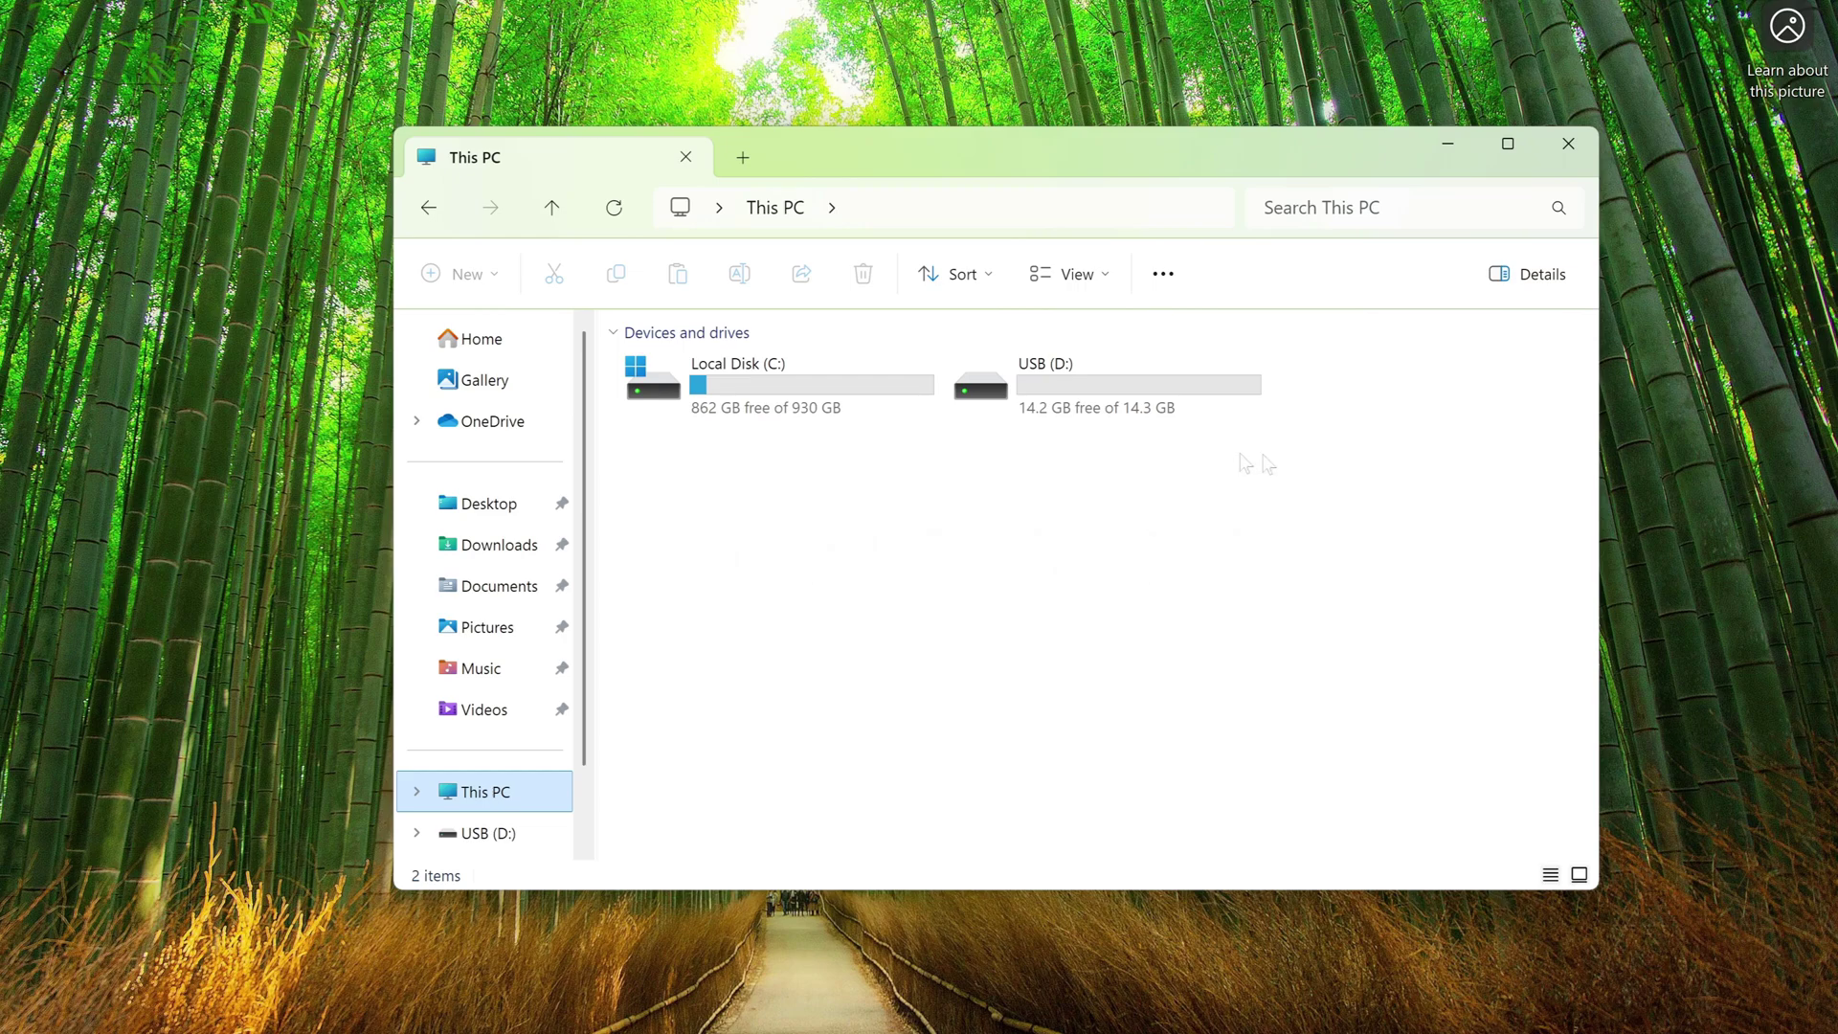
- Close File Explorer and open Microsoft's Windows 10 download page from the video description
click(1568, 145)
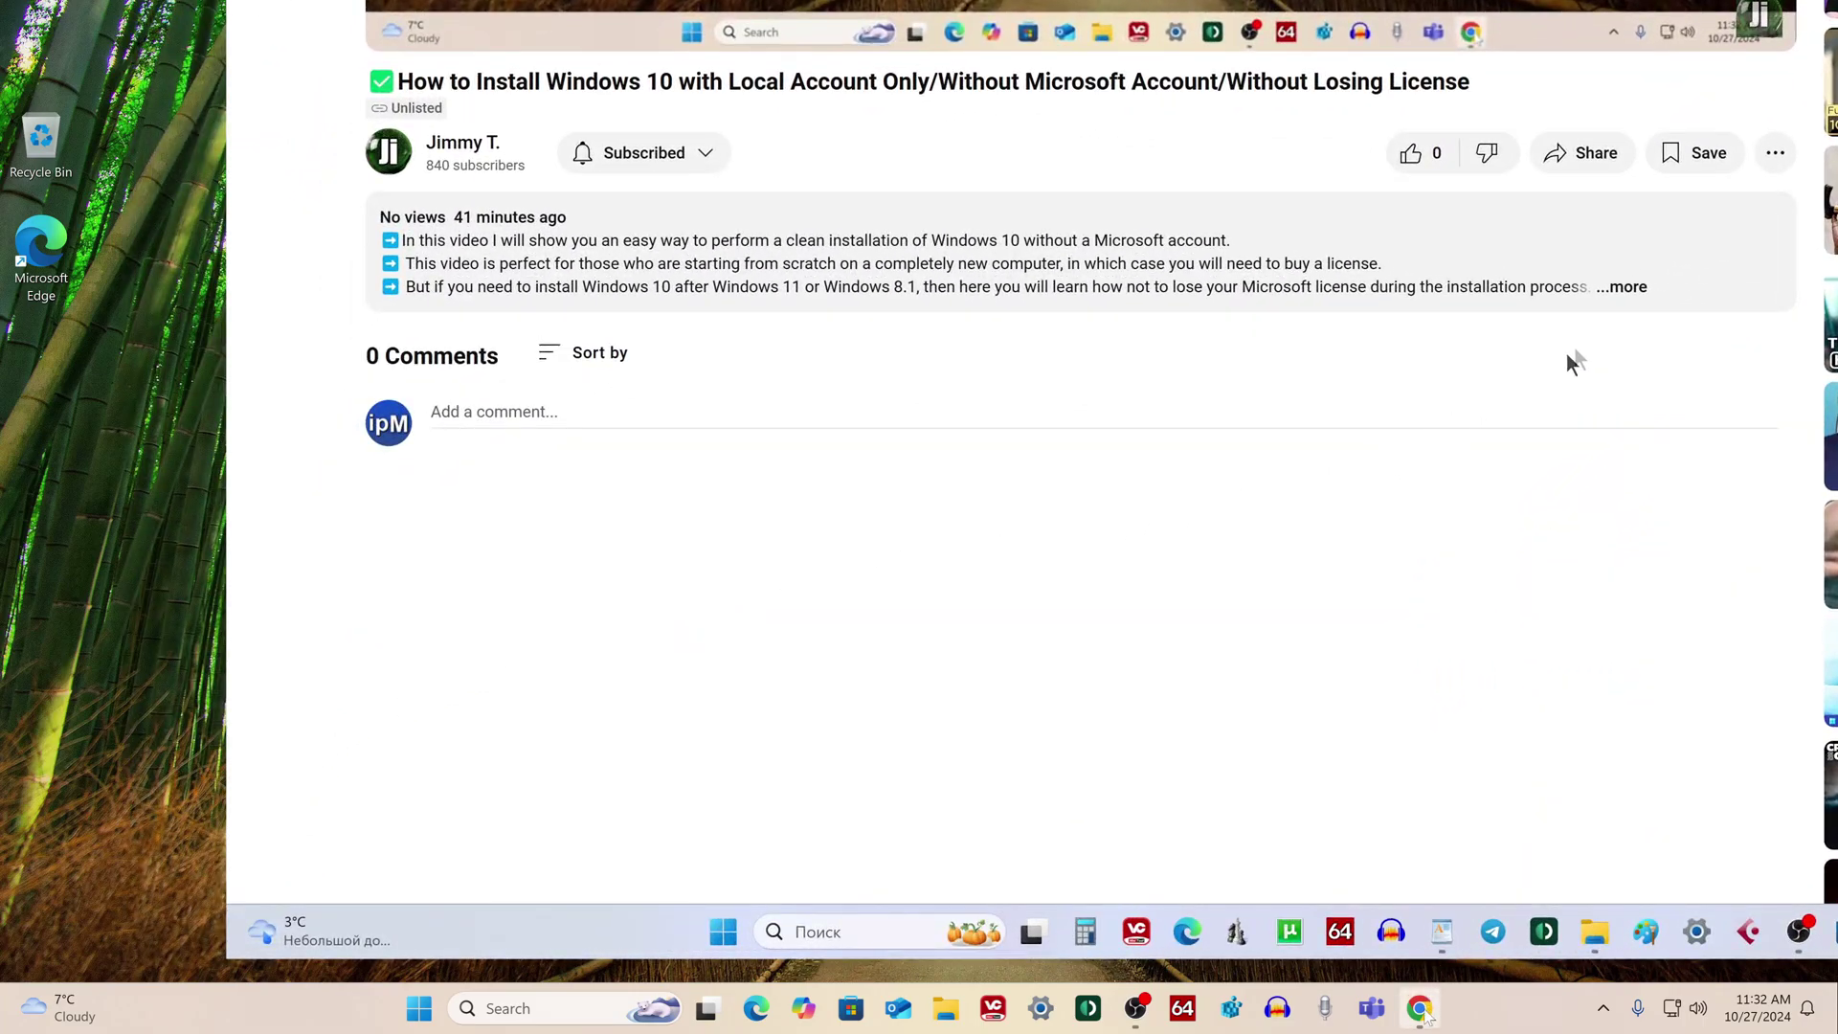
click(1620, 287)
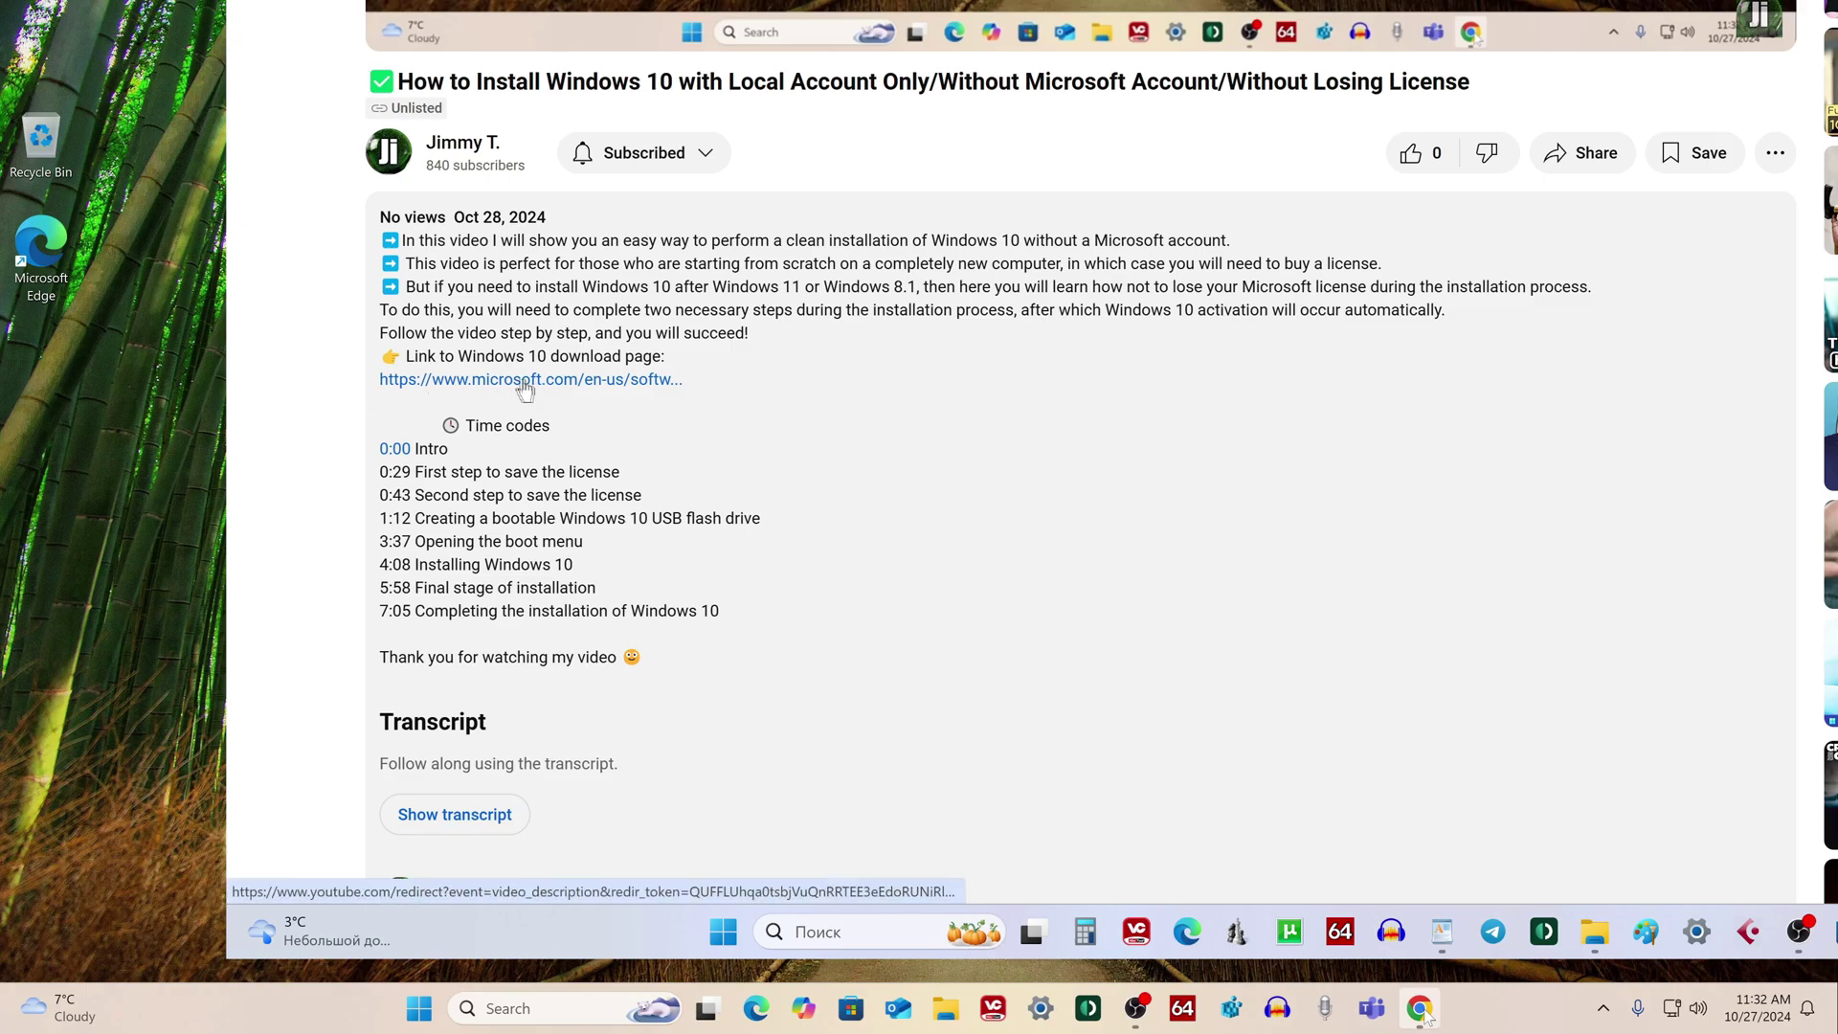
click(525, 381)
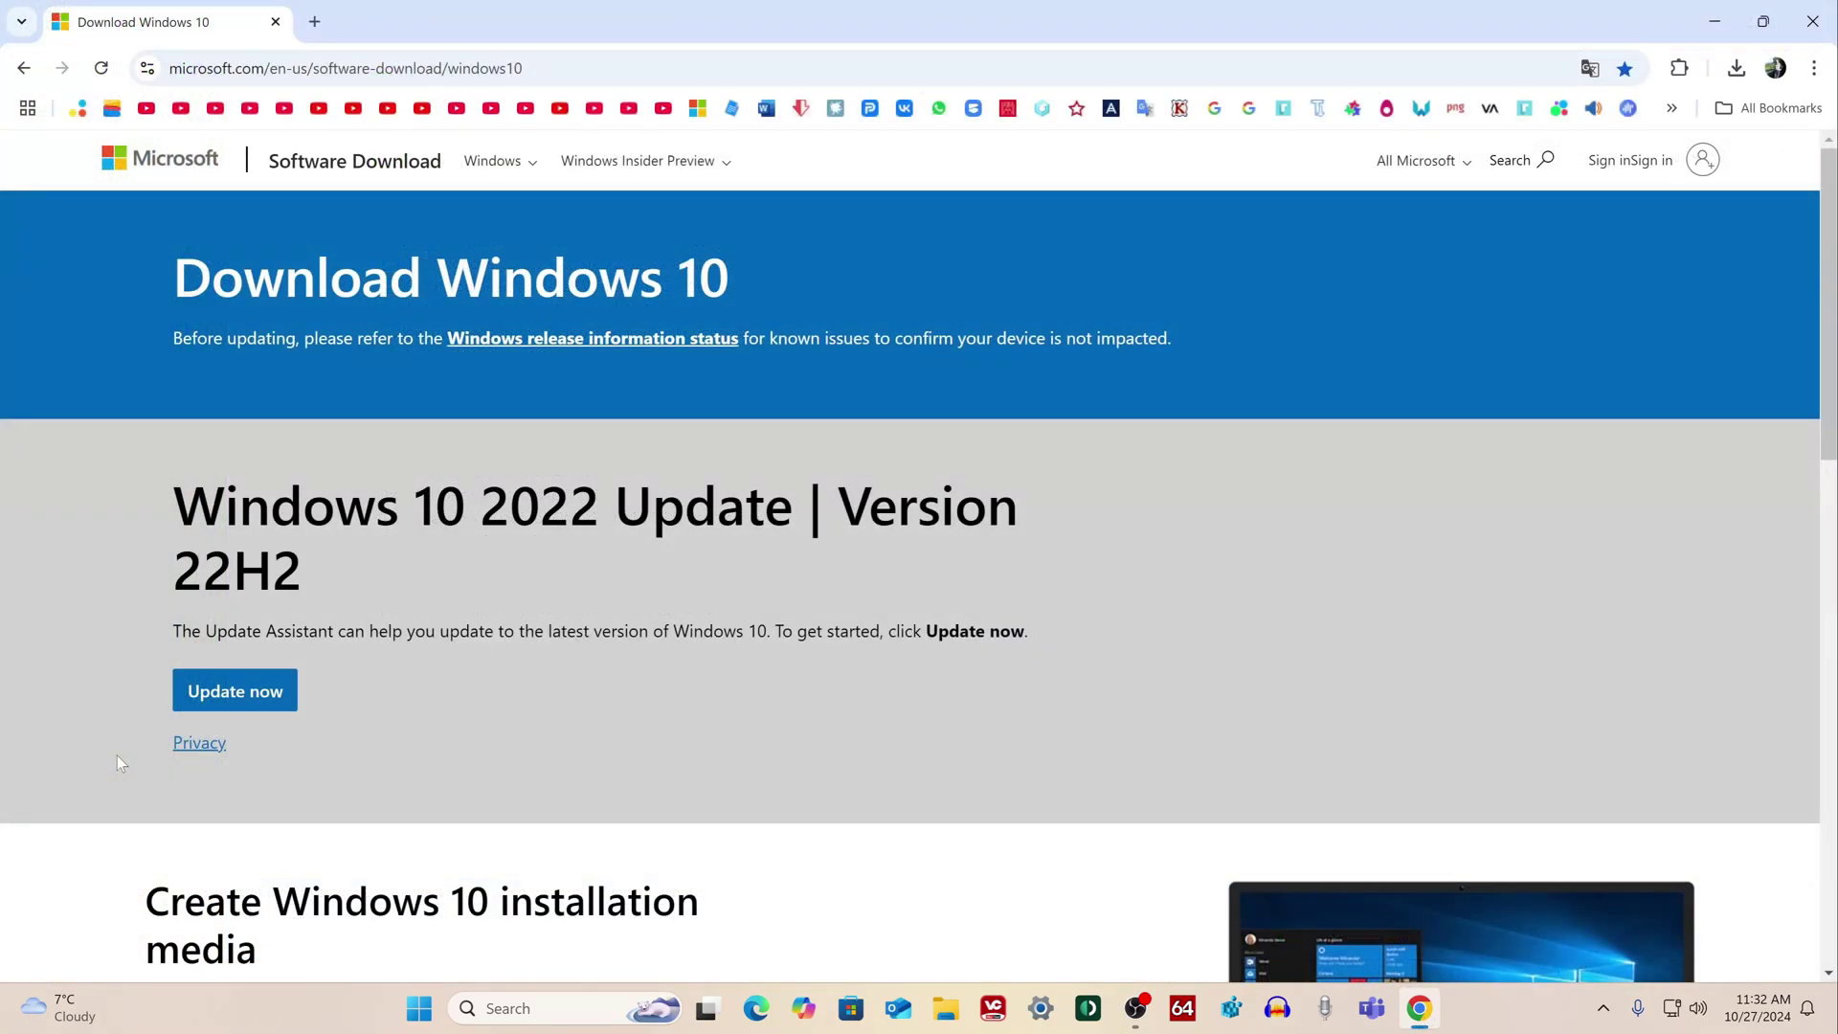
- Download MediaCreationTool_22H2.exe (18.6 MB) under Create Windows 10 installation media
scroll(117, 755, down, 8)
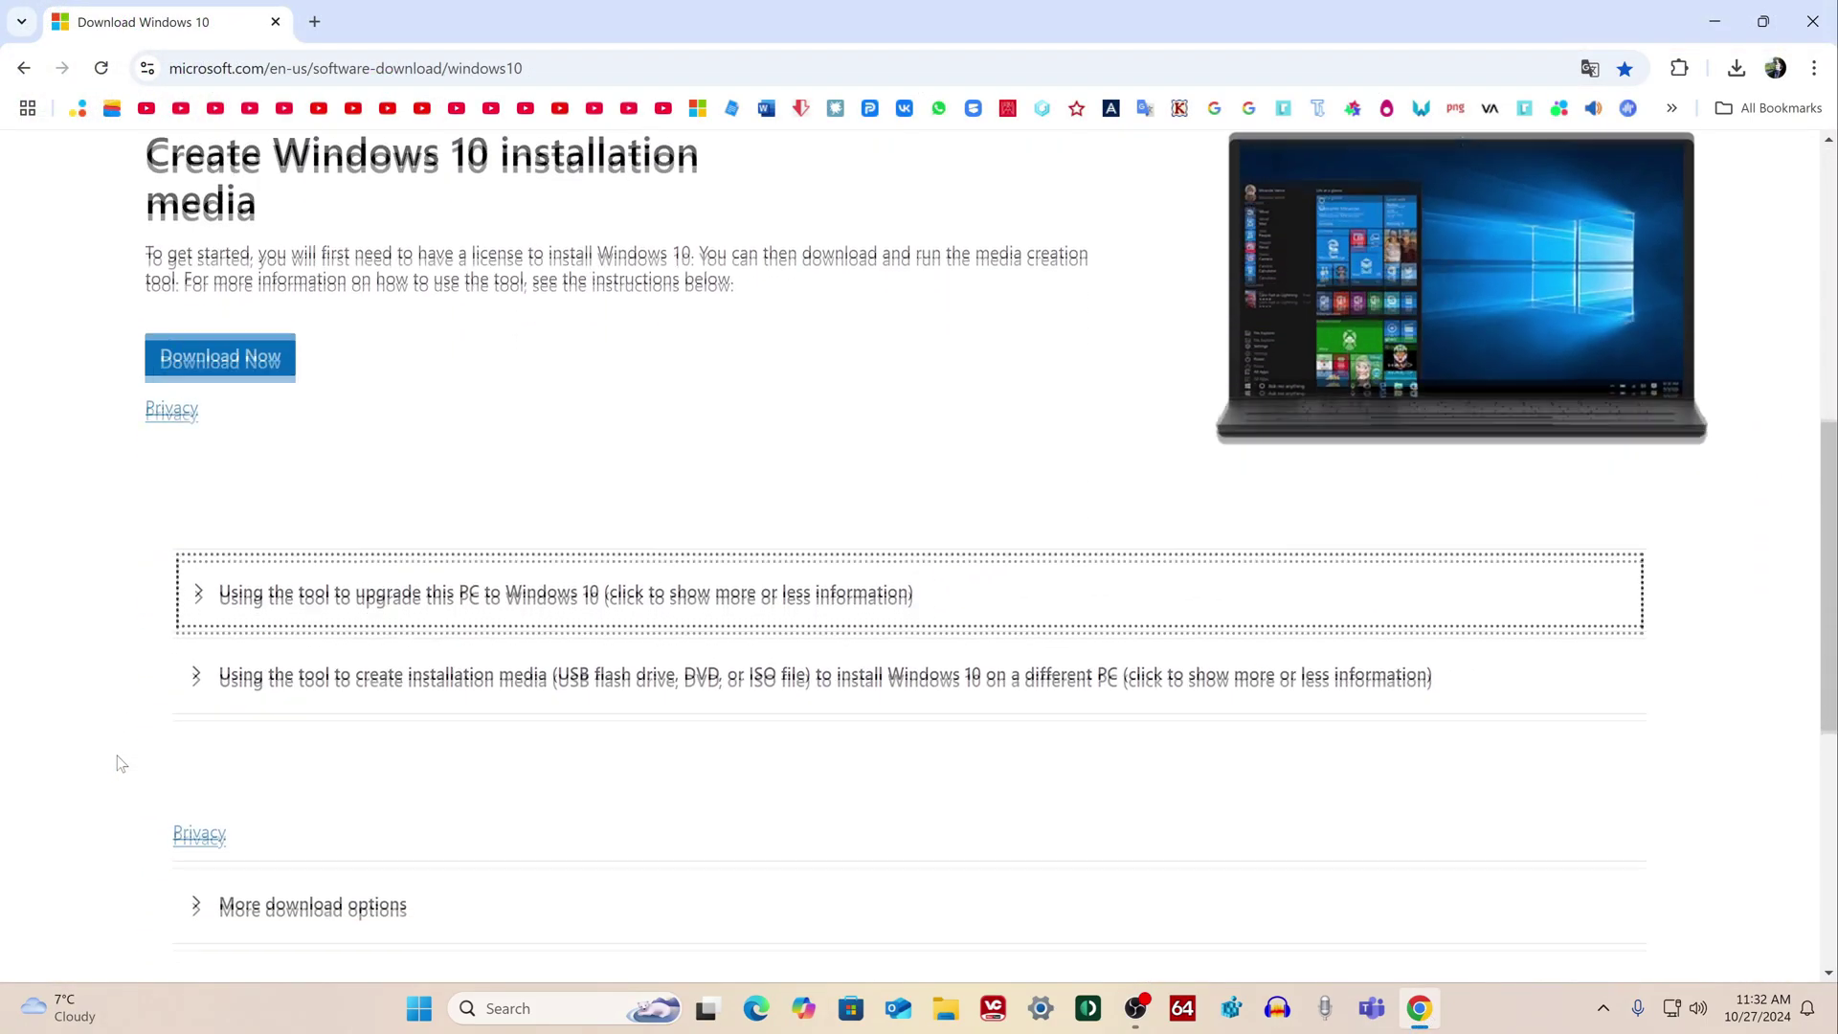
click(196, 586)
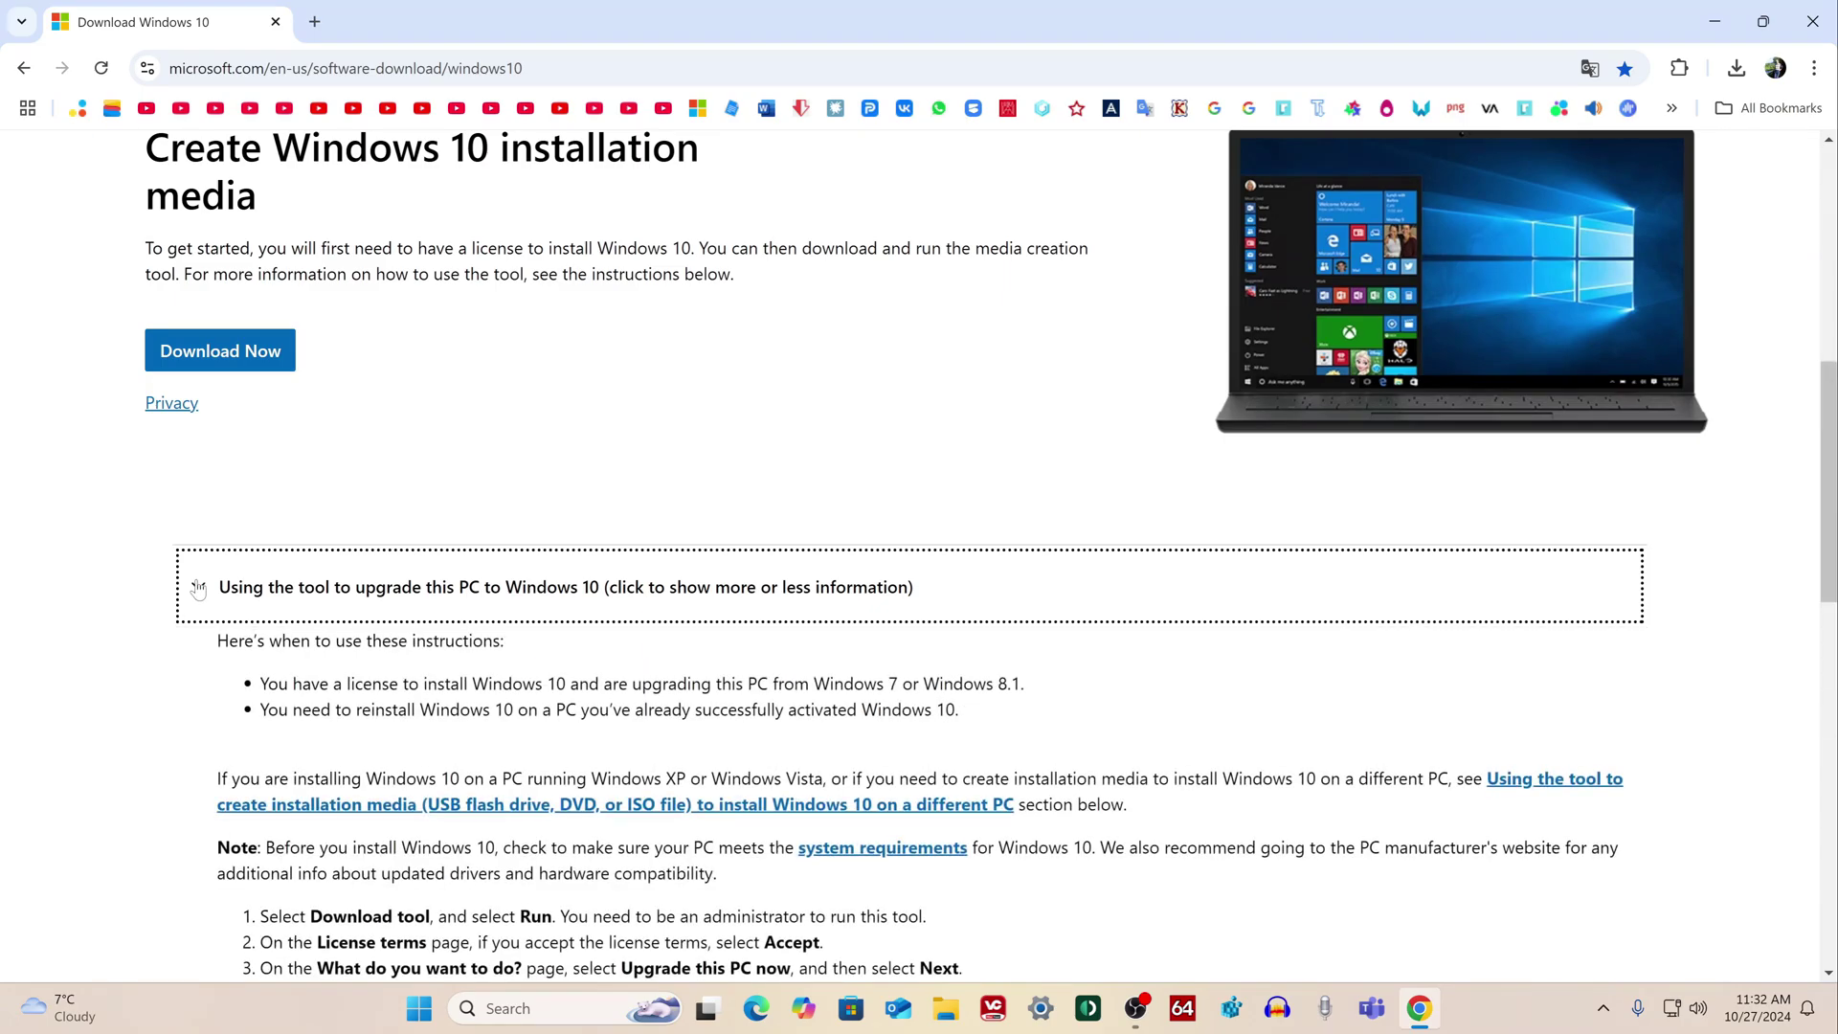
scroll(89, 623, down, 6)
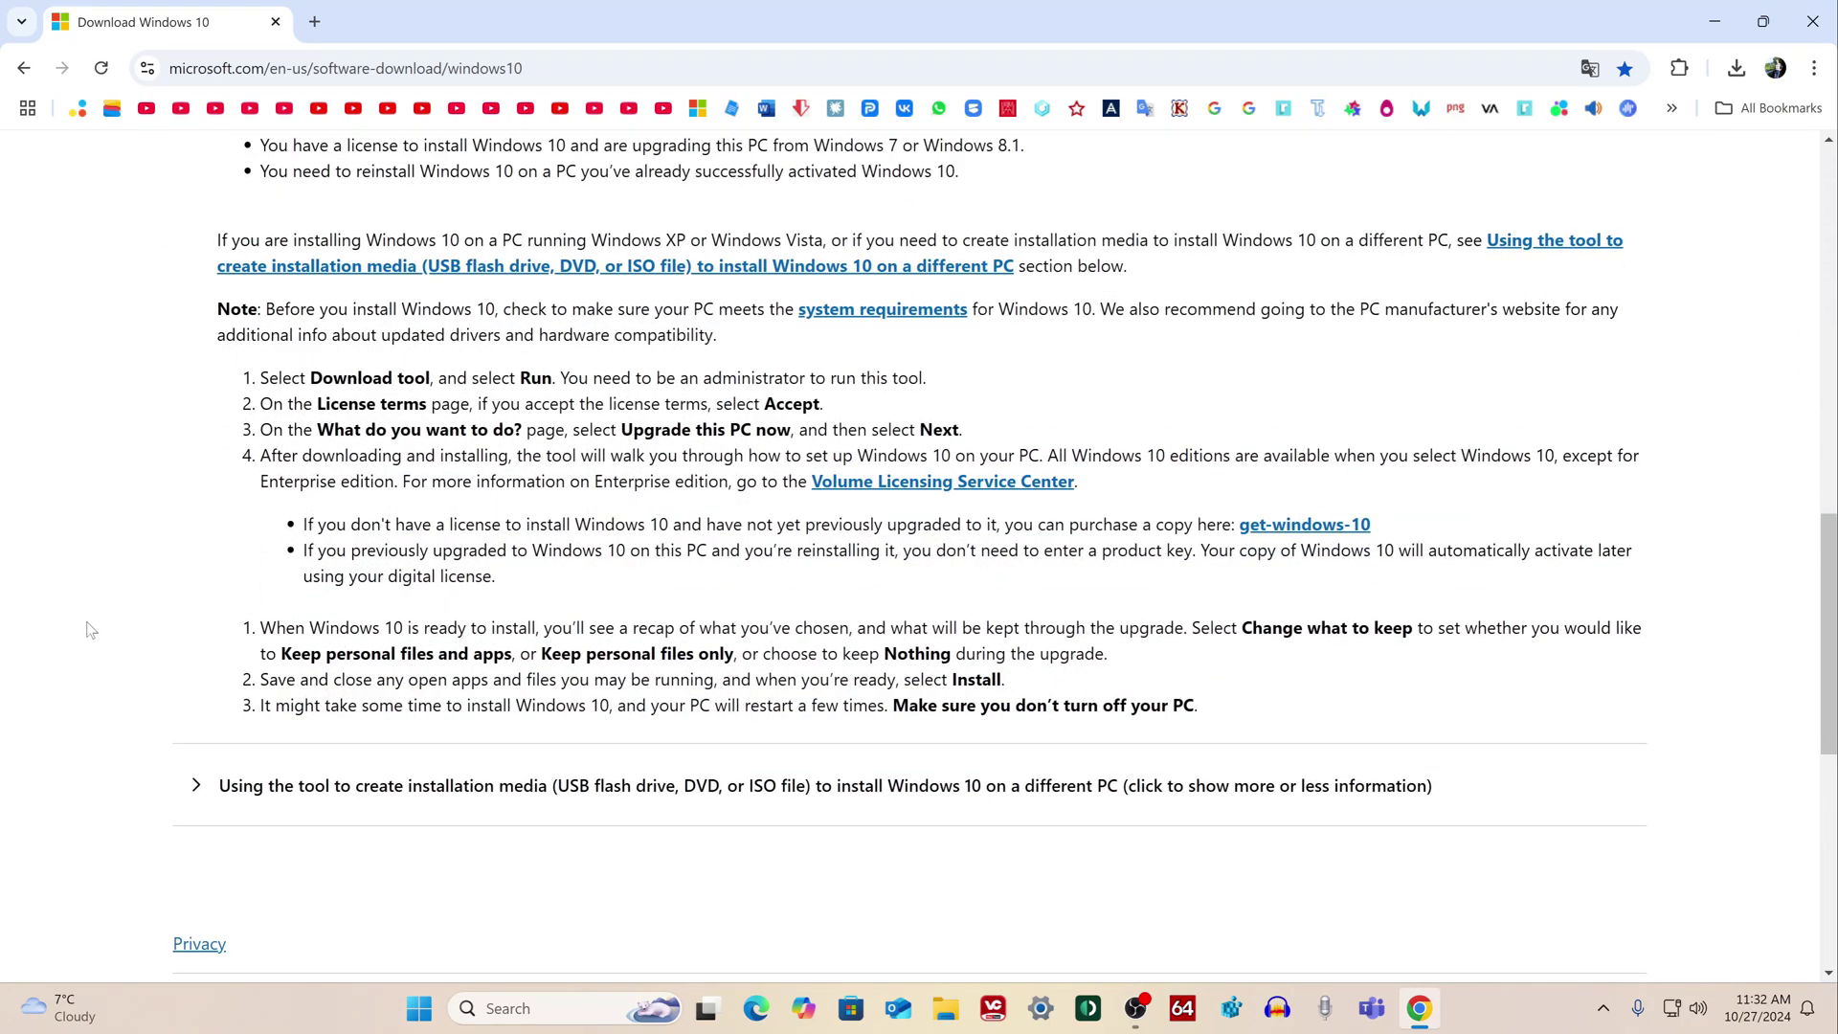
scroll(89, 629, up, 9)
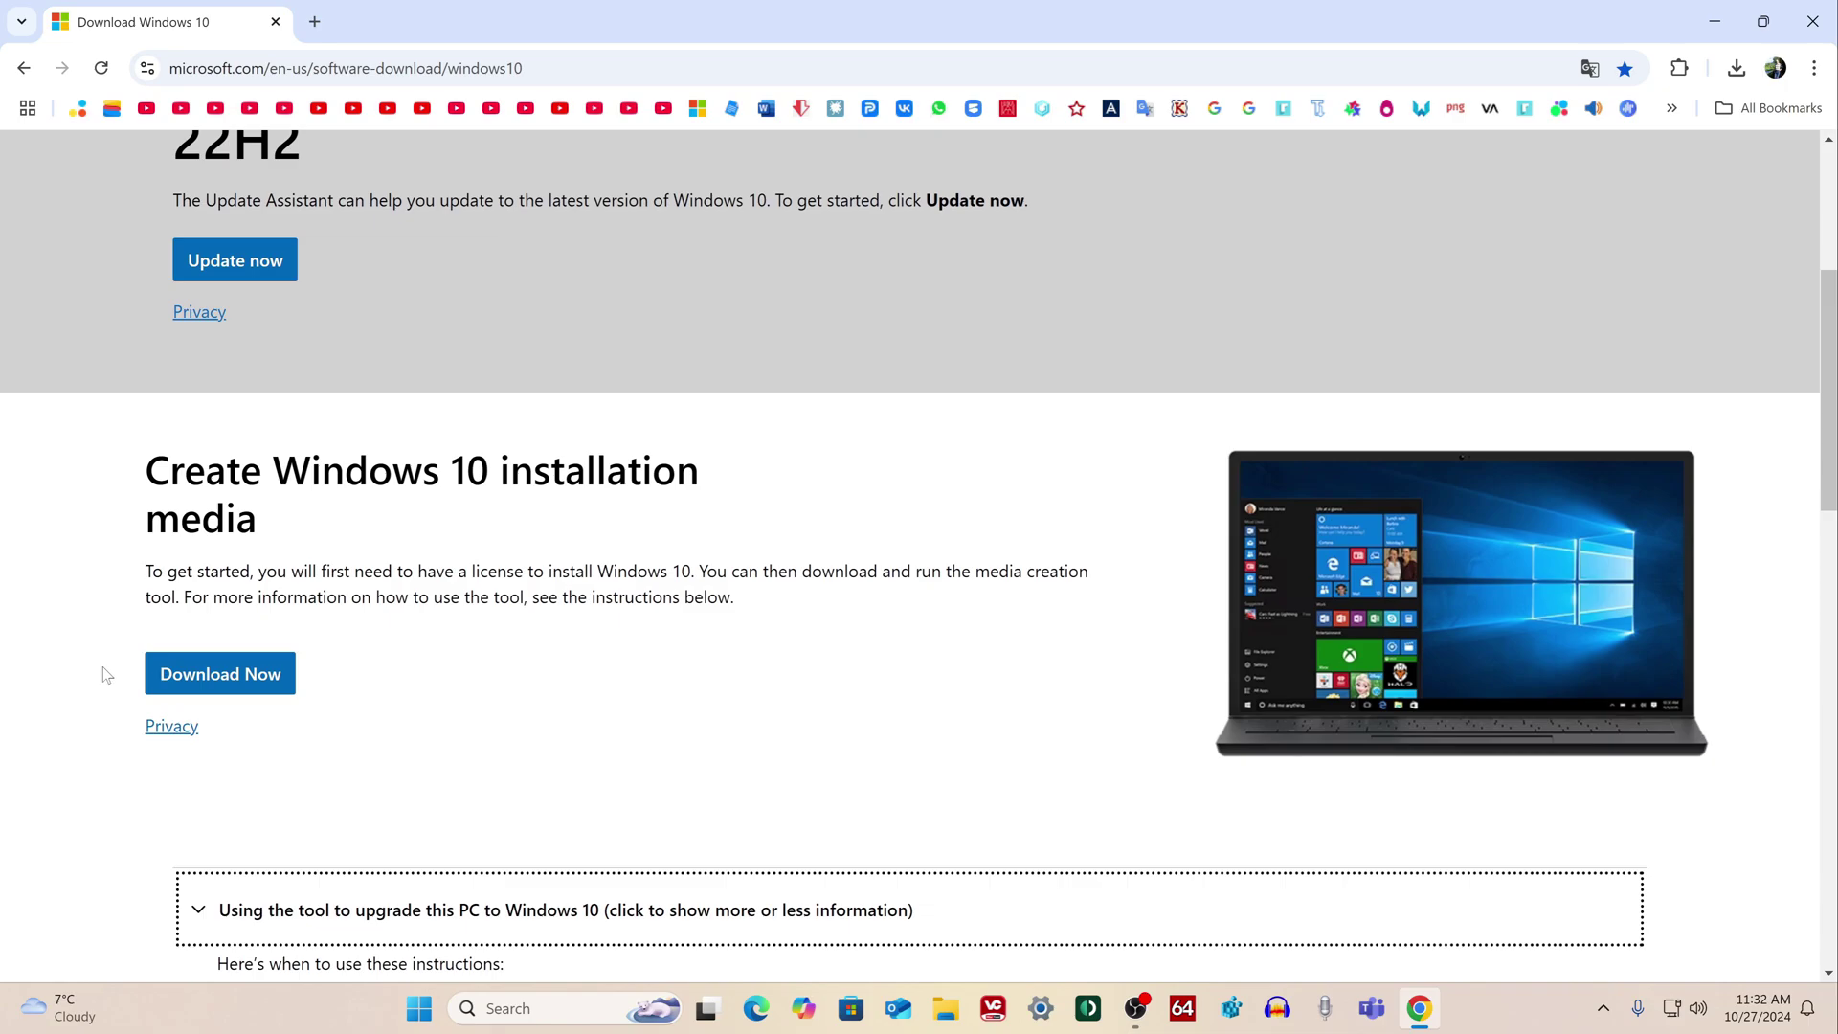
click(275, 691)
click(278, 699)
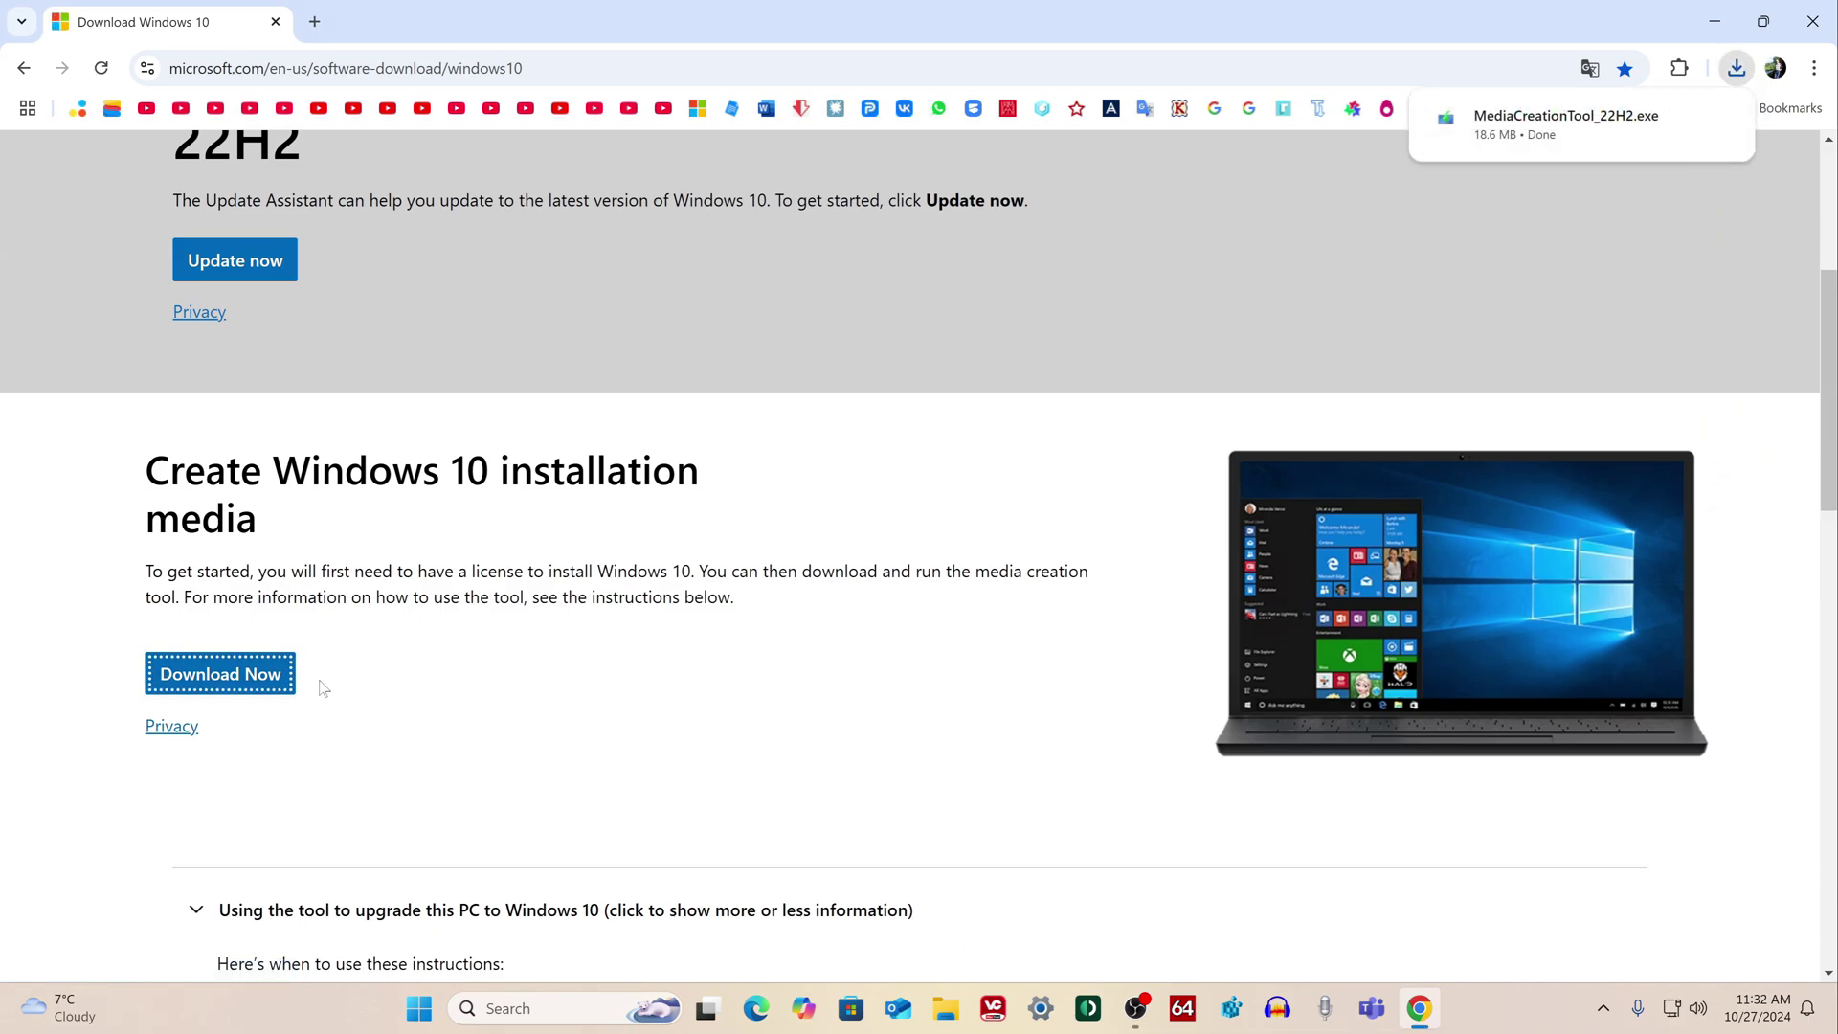
- Close Chrome and run MediaCreationTool_22H2 from the Downloads folder in File Explorer
click(1801, 29)
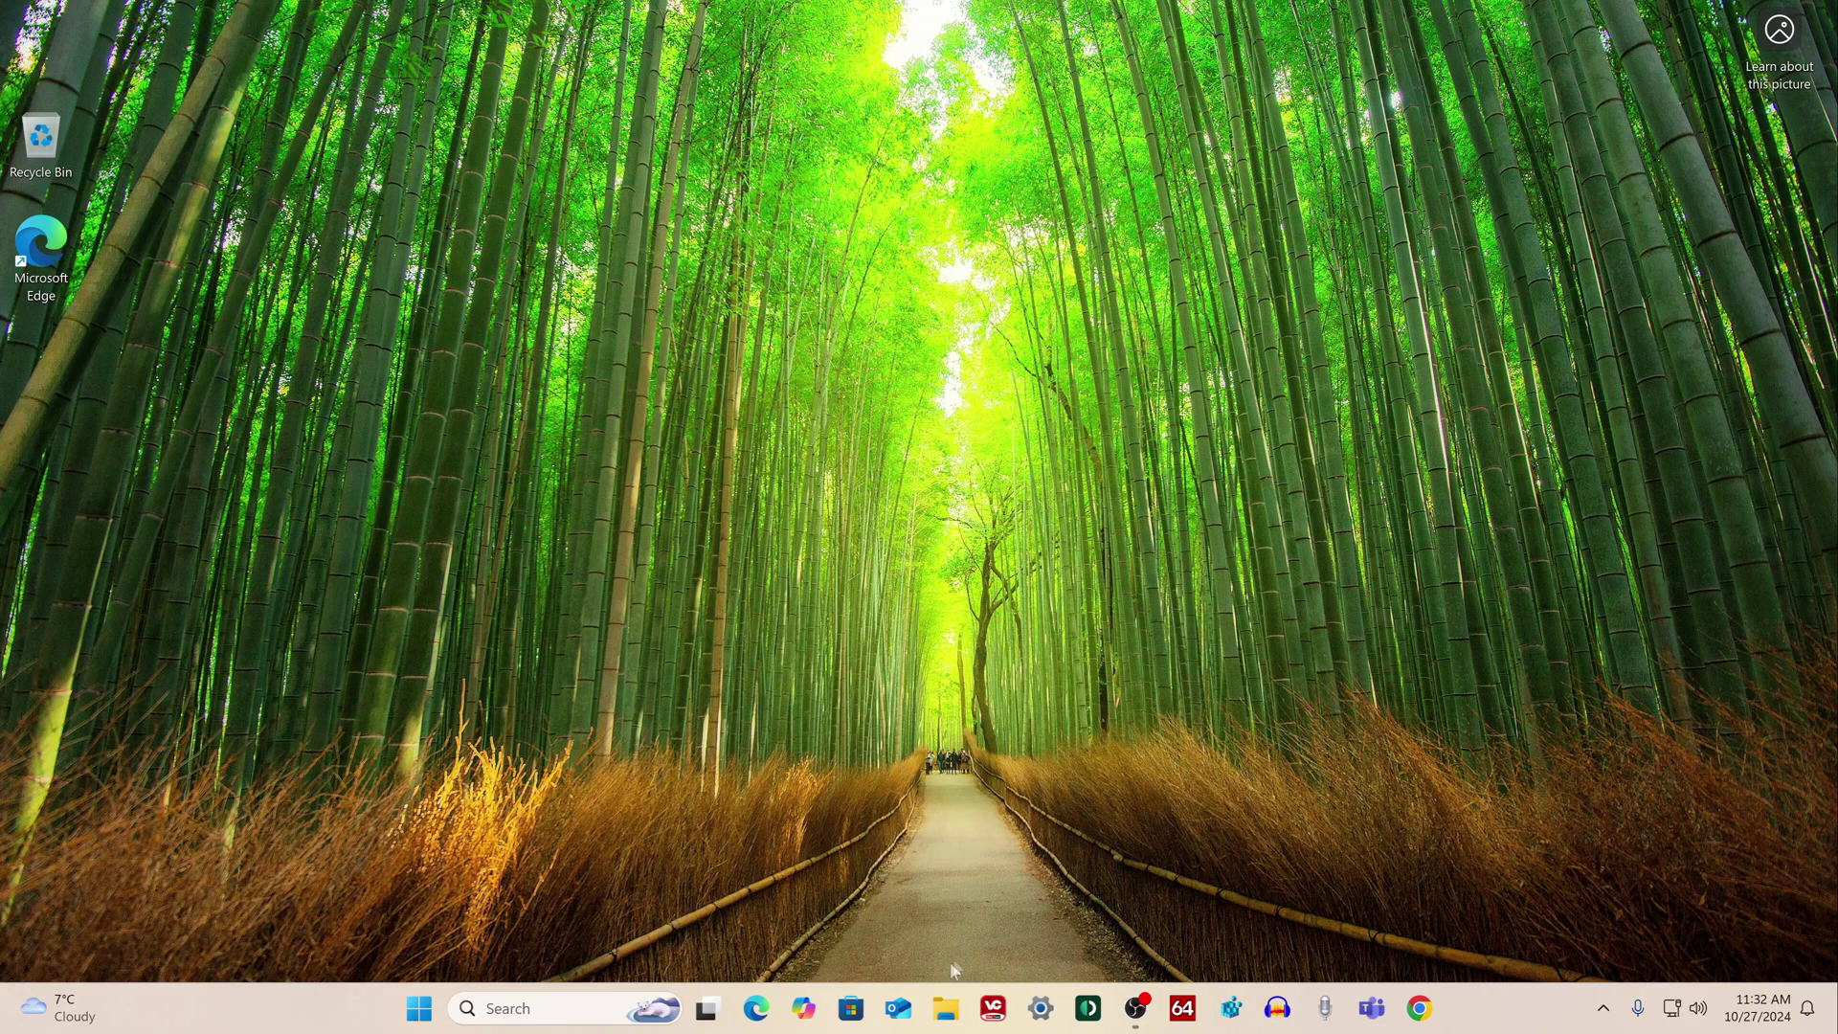
click(945, 1010)
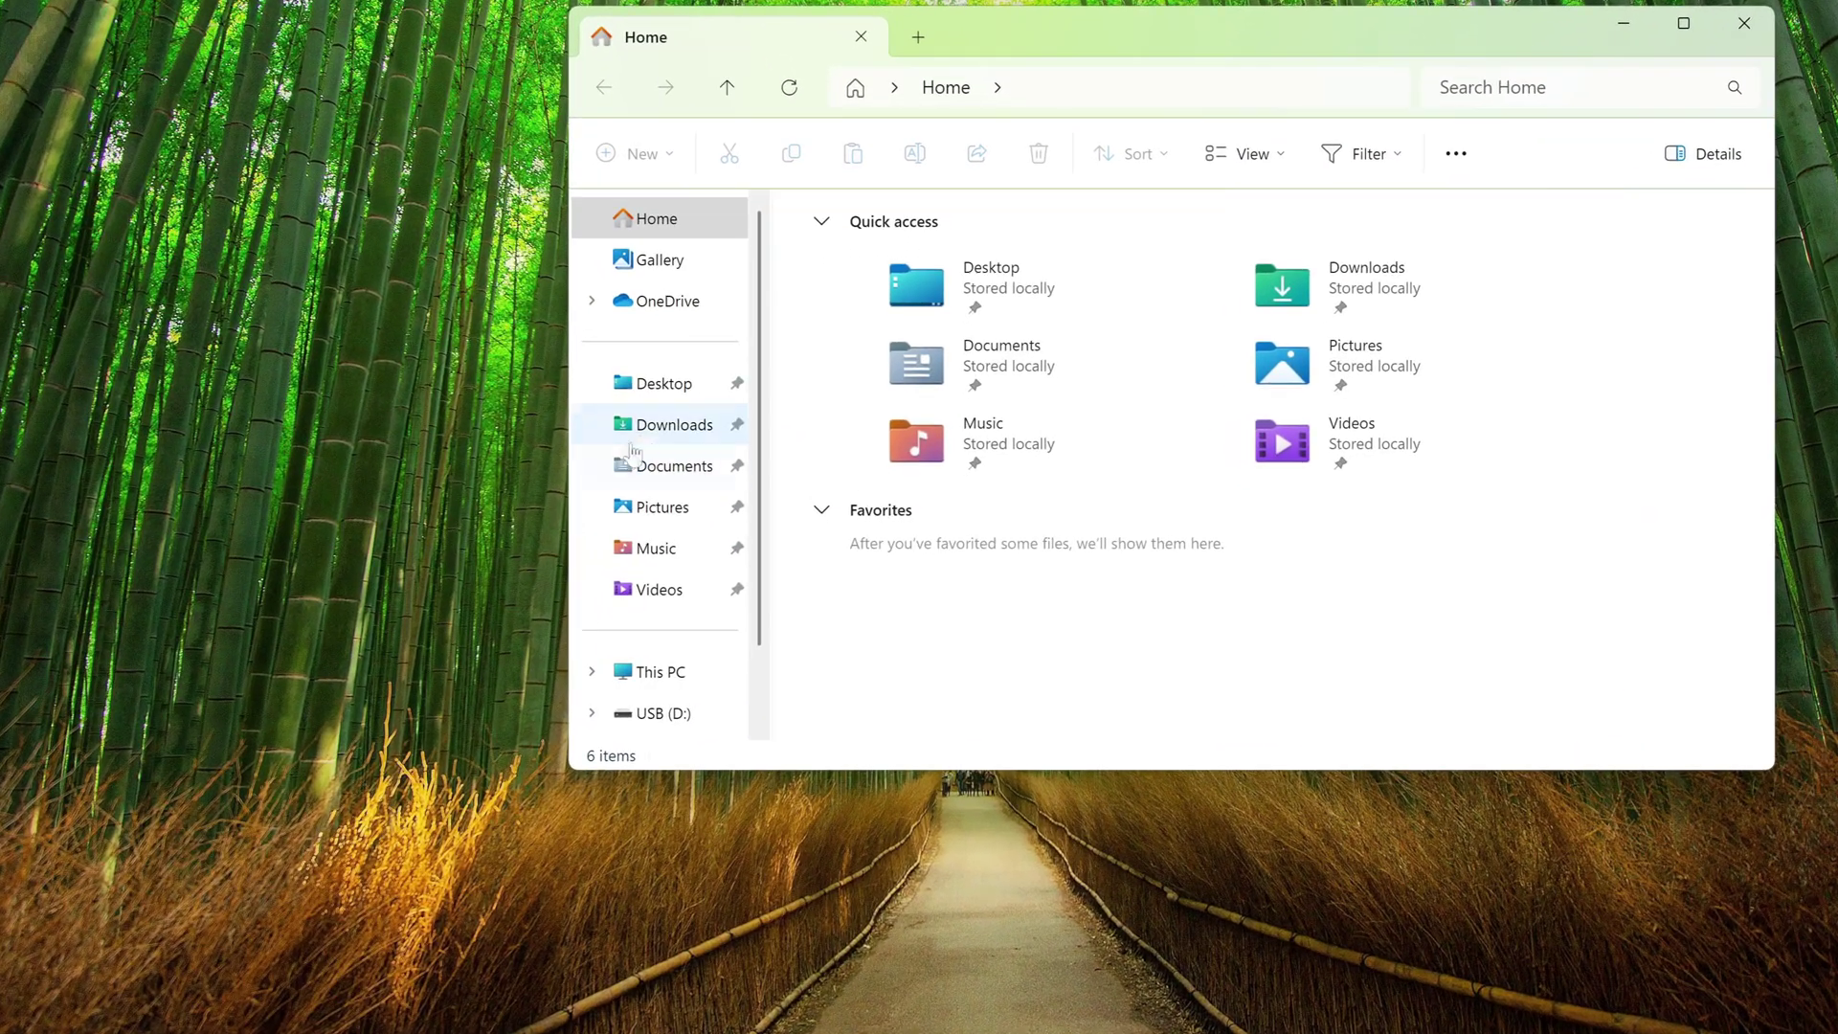
click(680, 426)
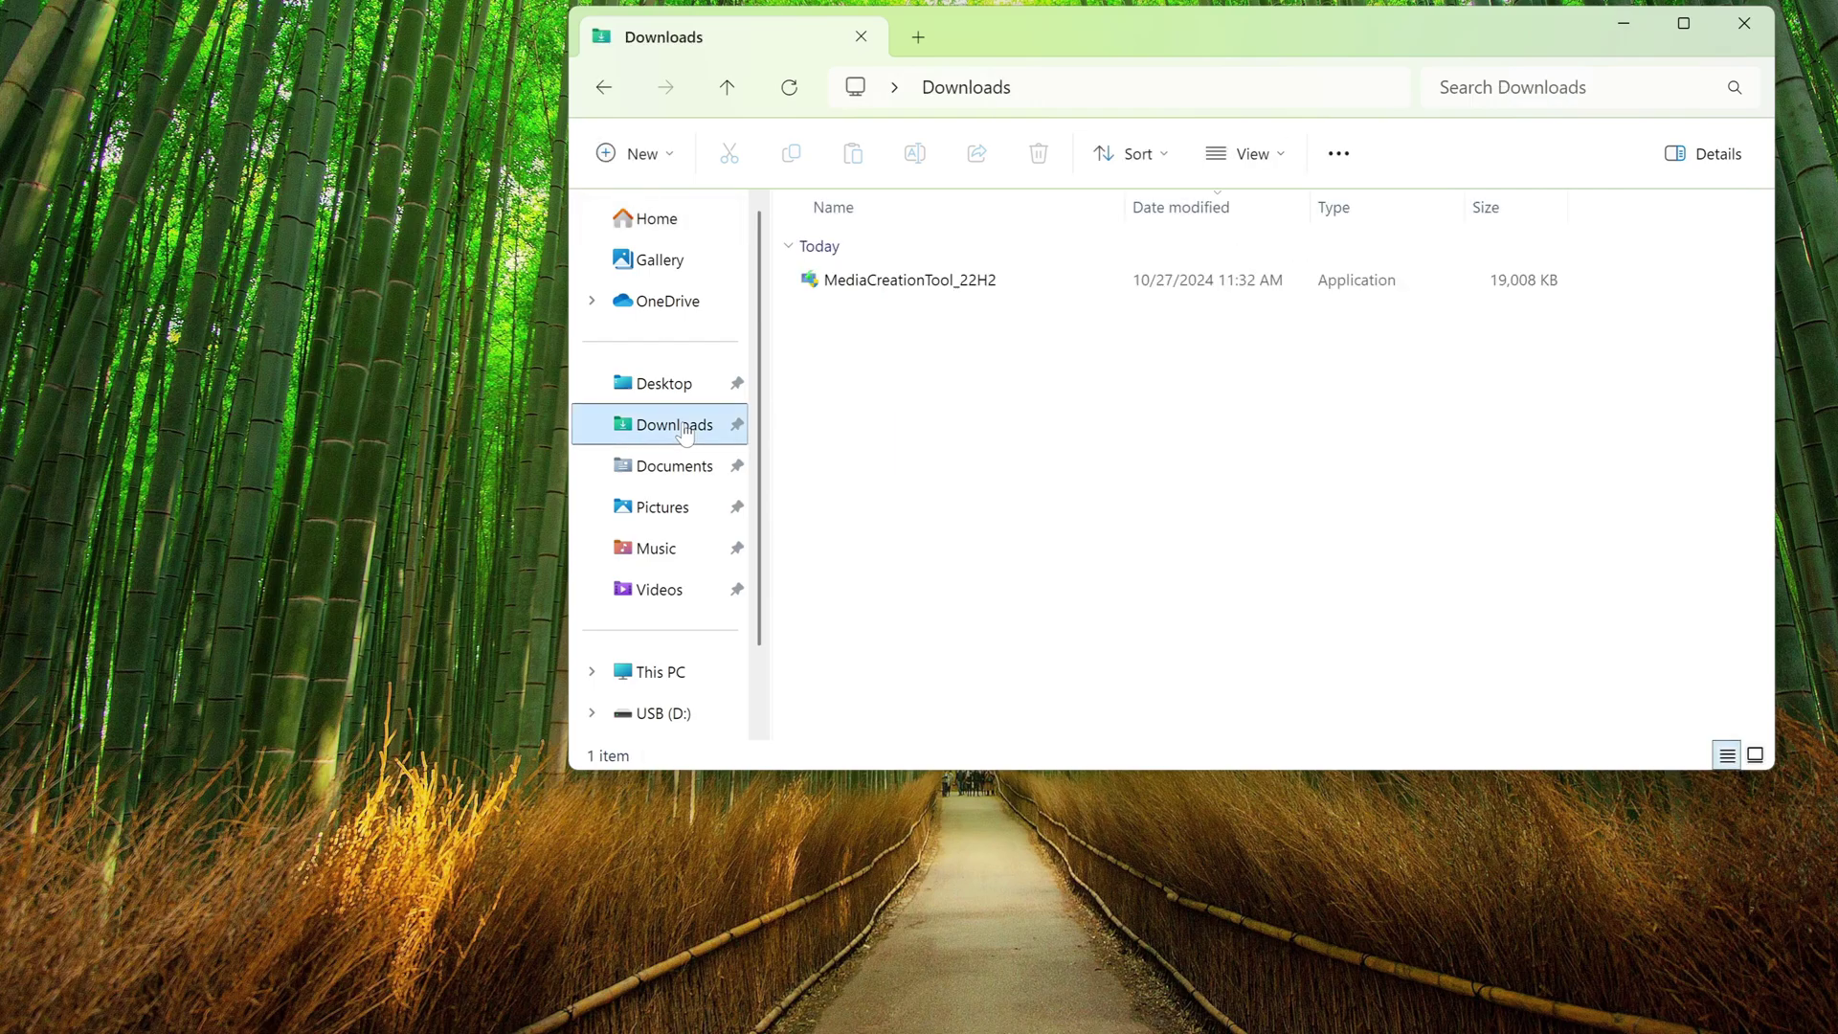
double_click(897, 292)
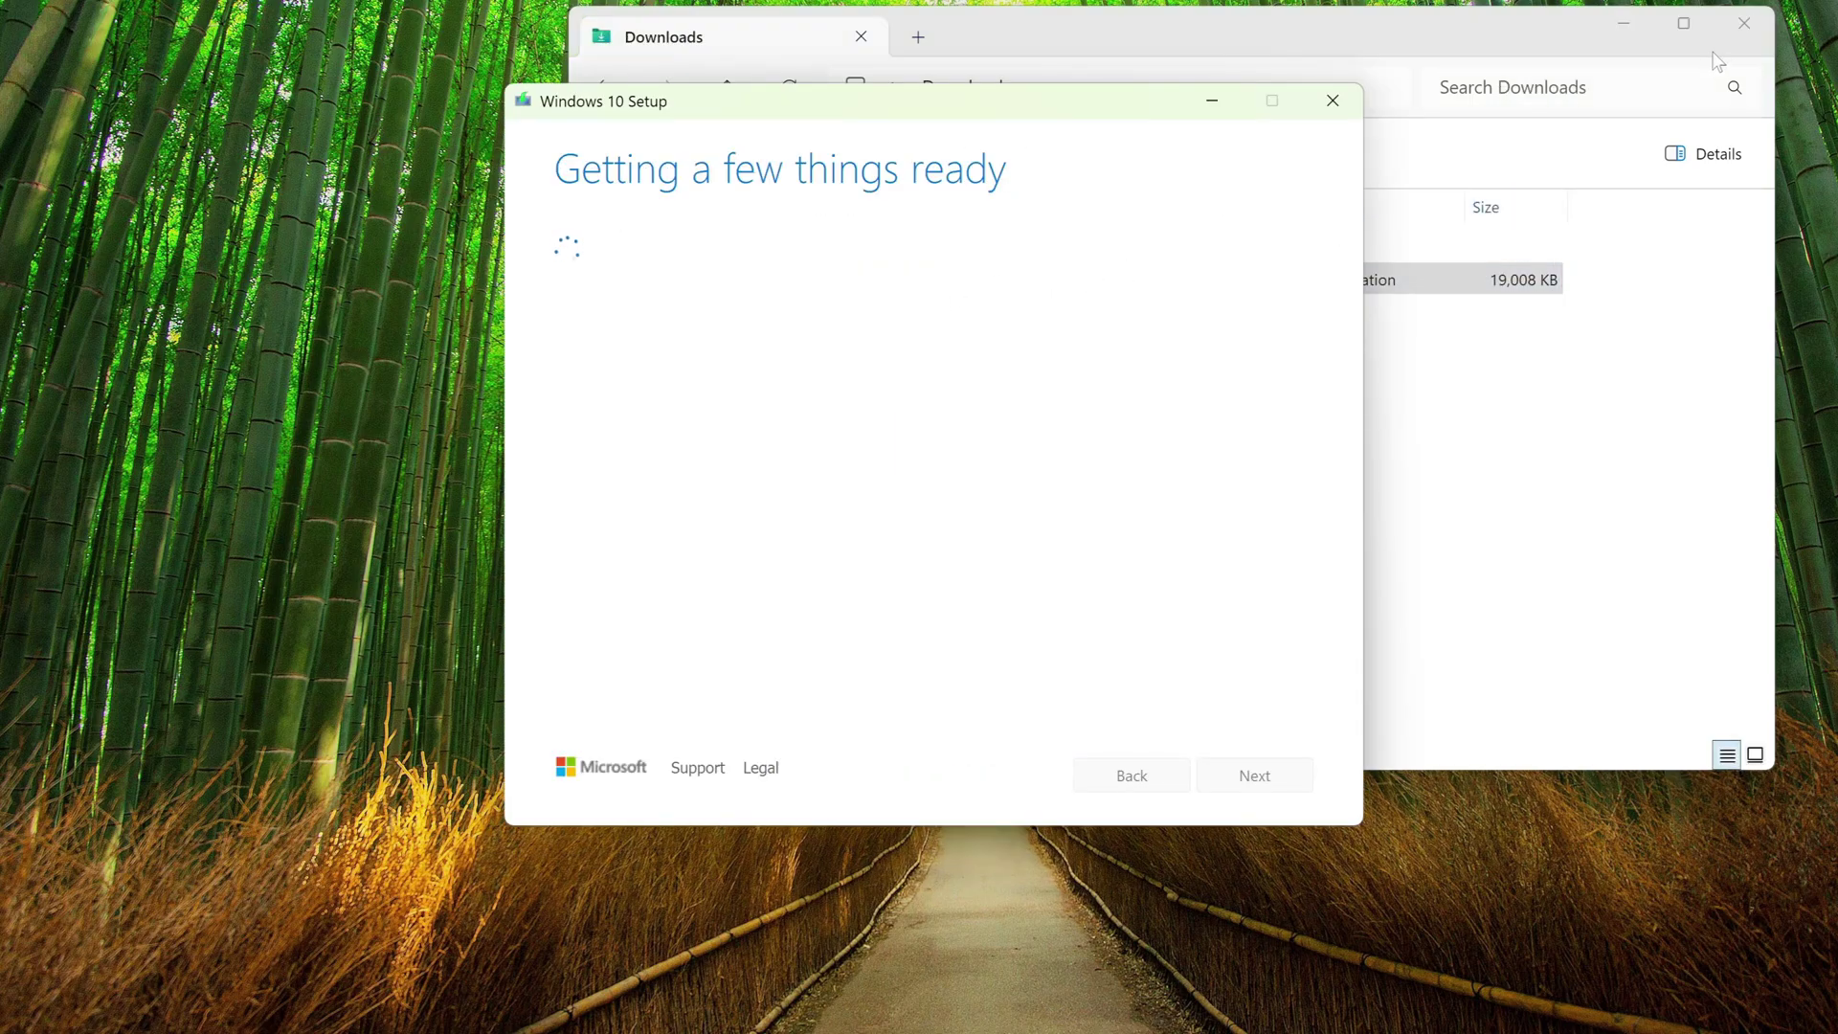
click(1744, 23)
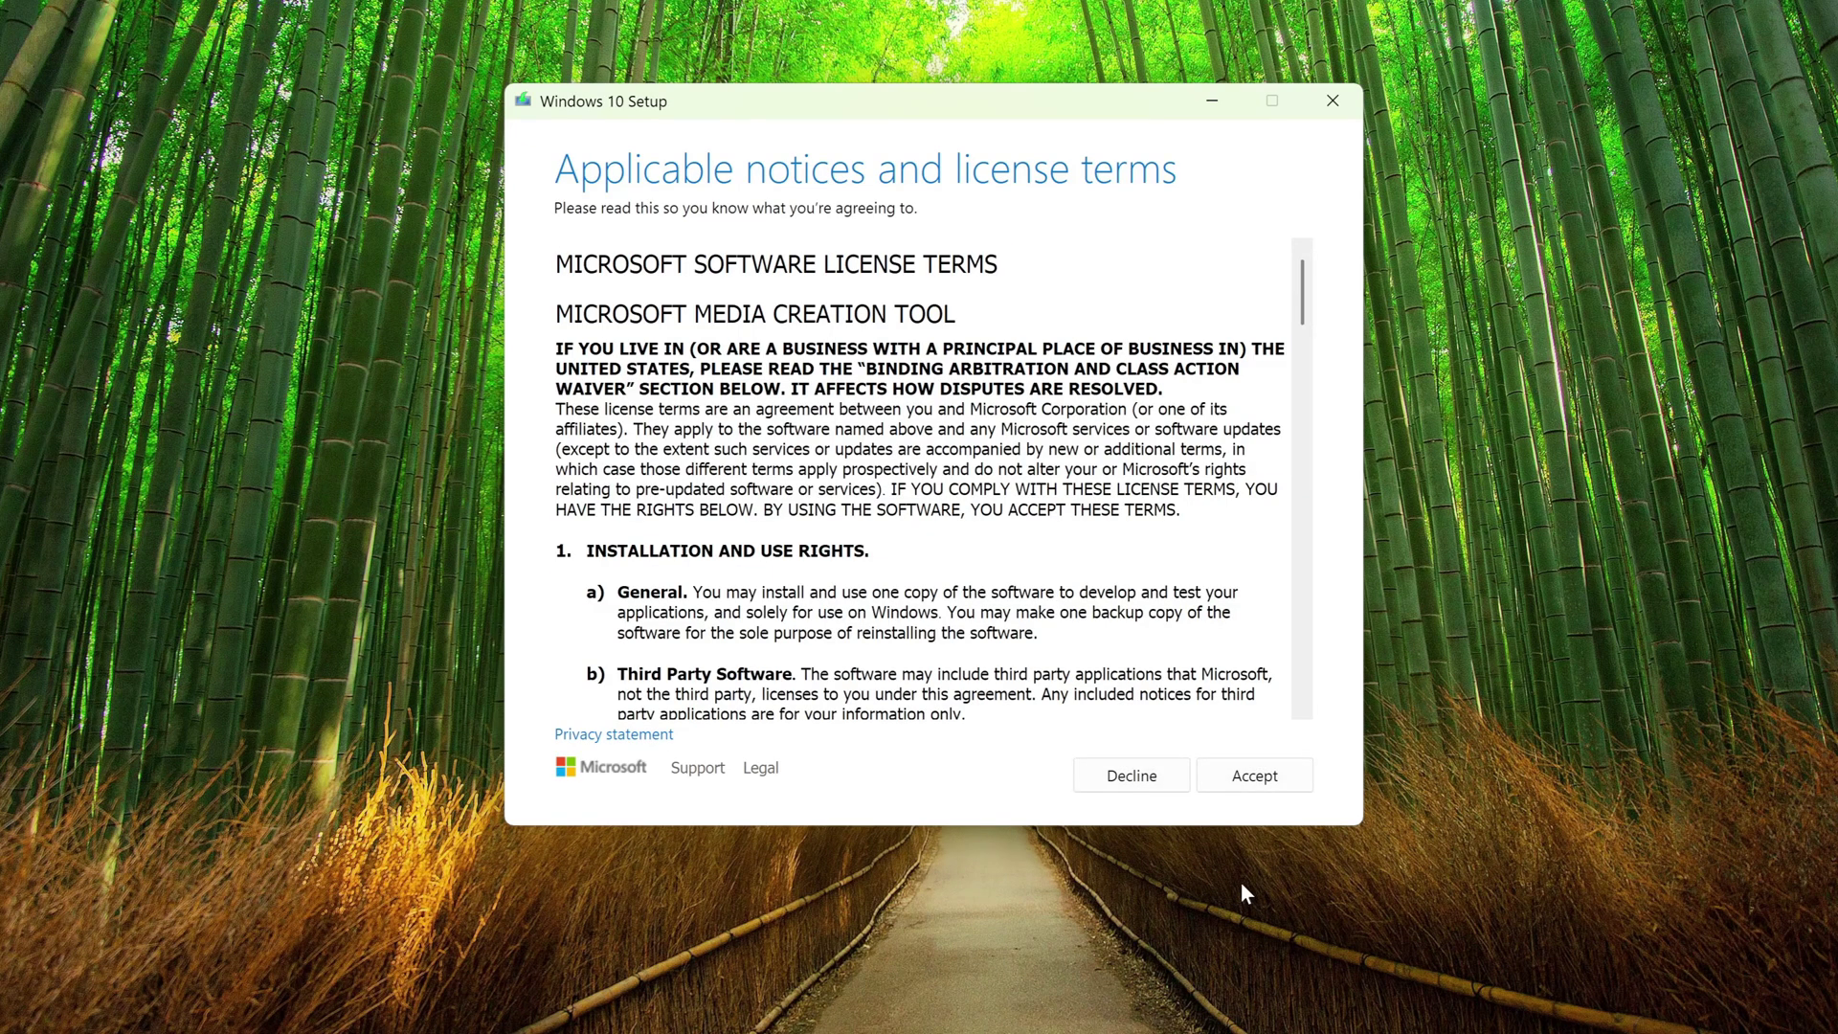
- Accept the license terms and choose to create installation media for another PC
click(1236, 780)
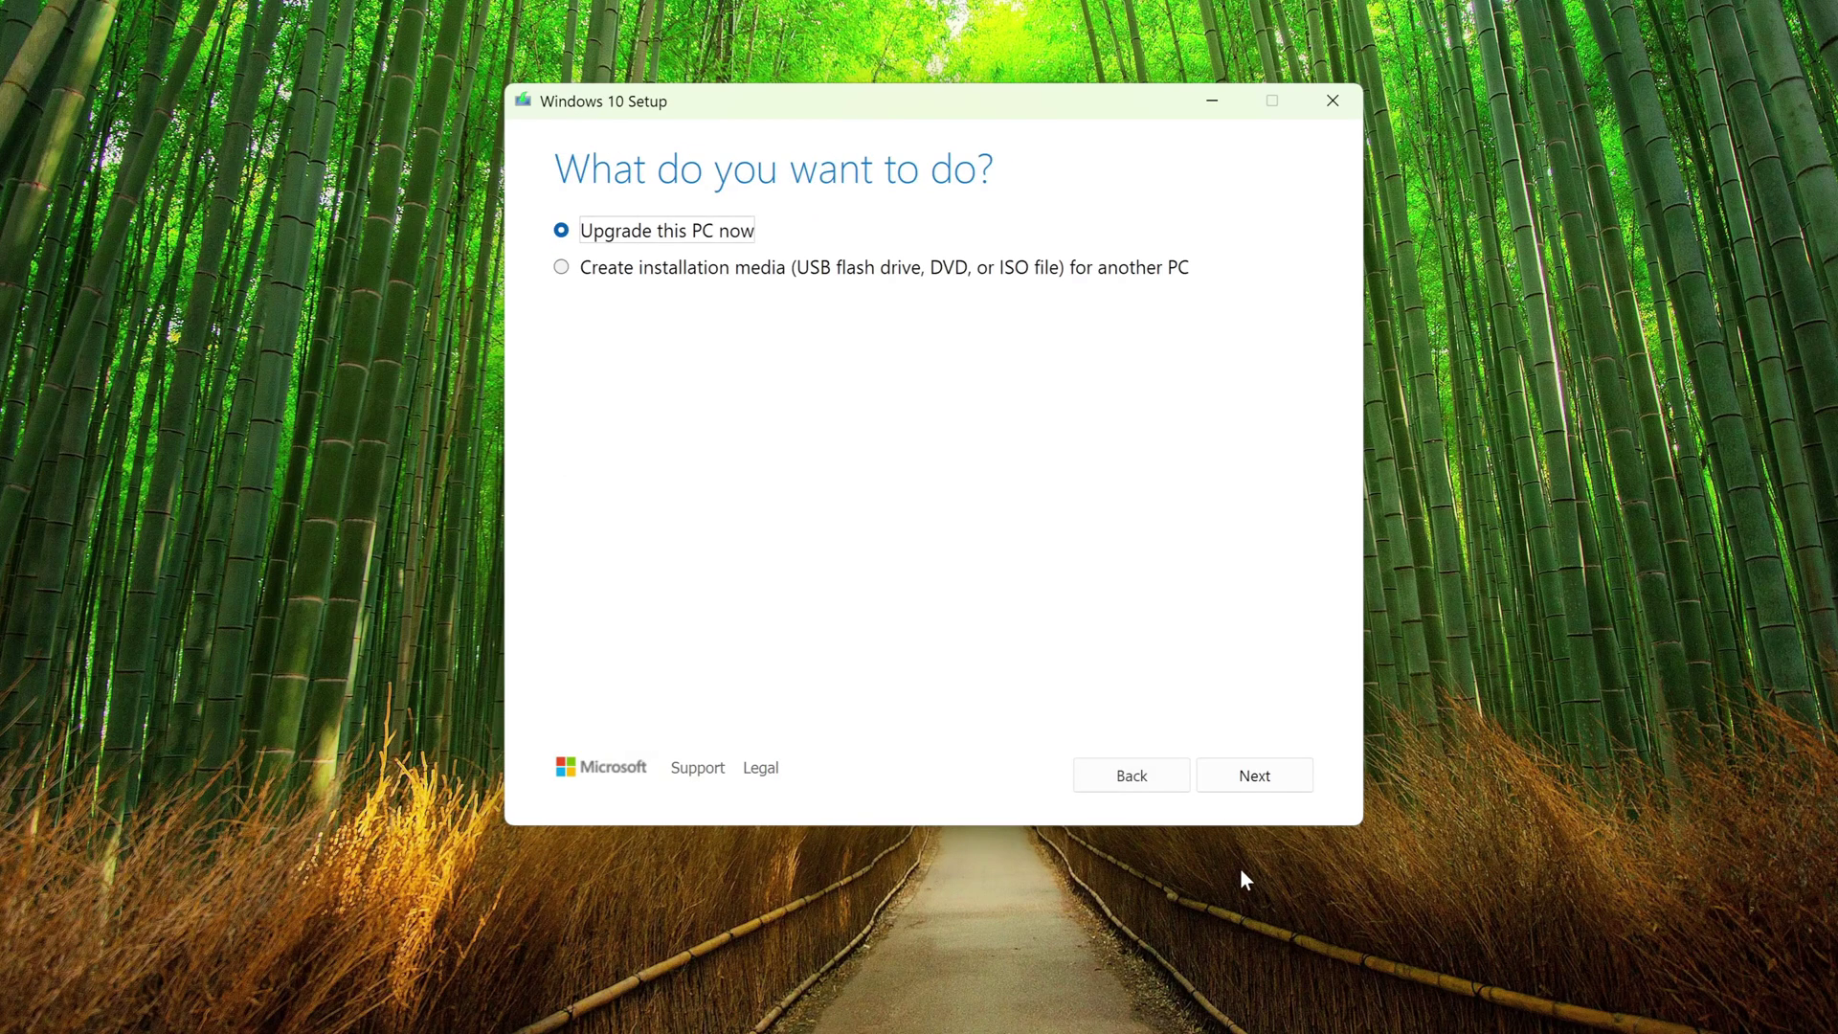
click(560, 268)
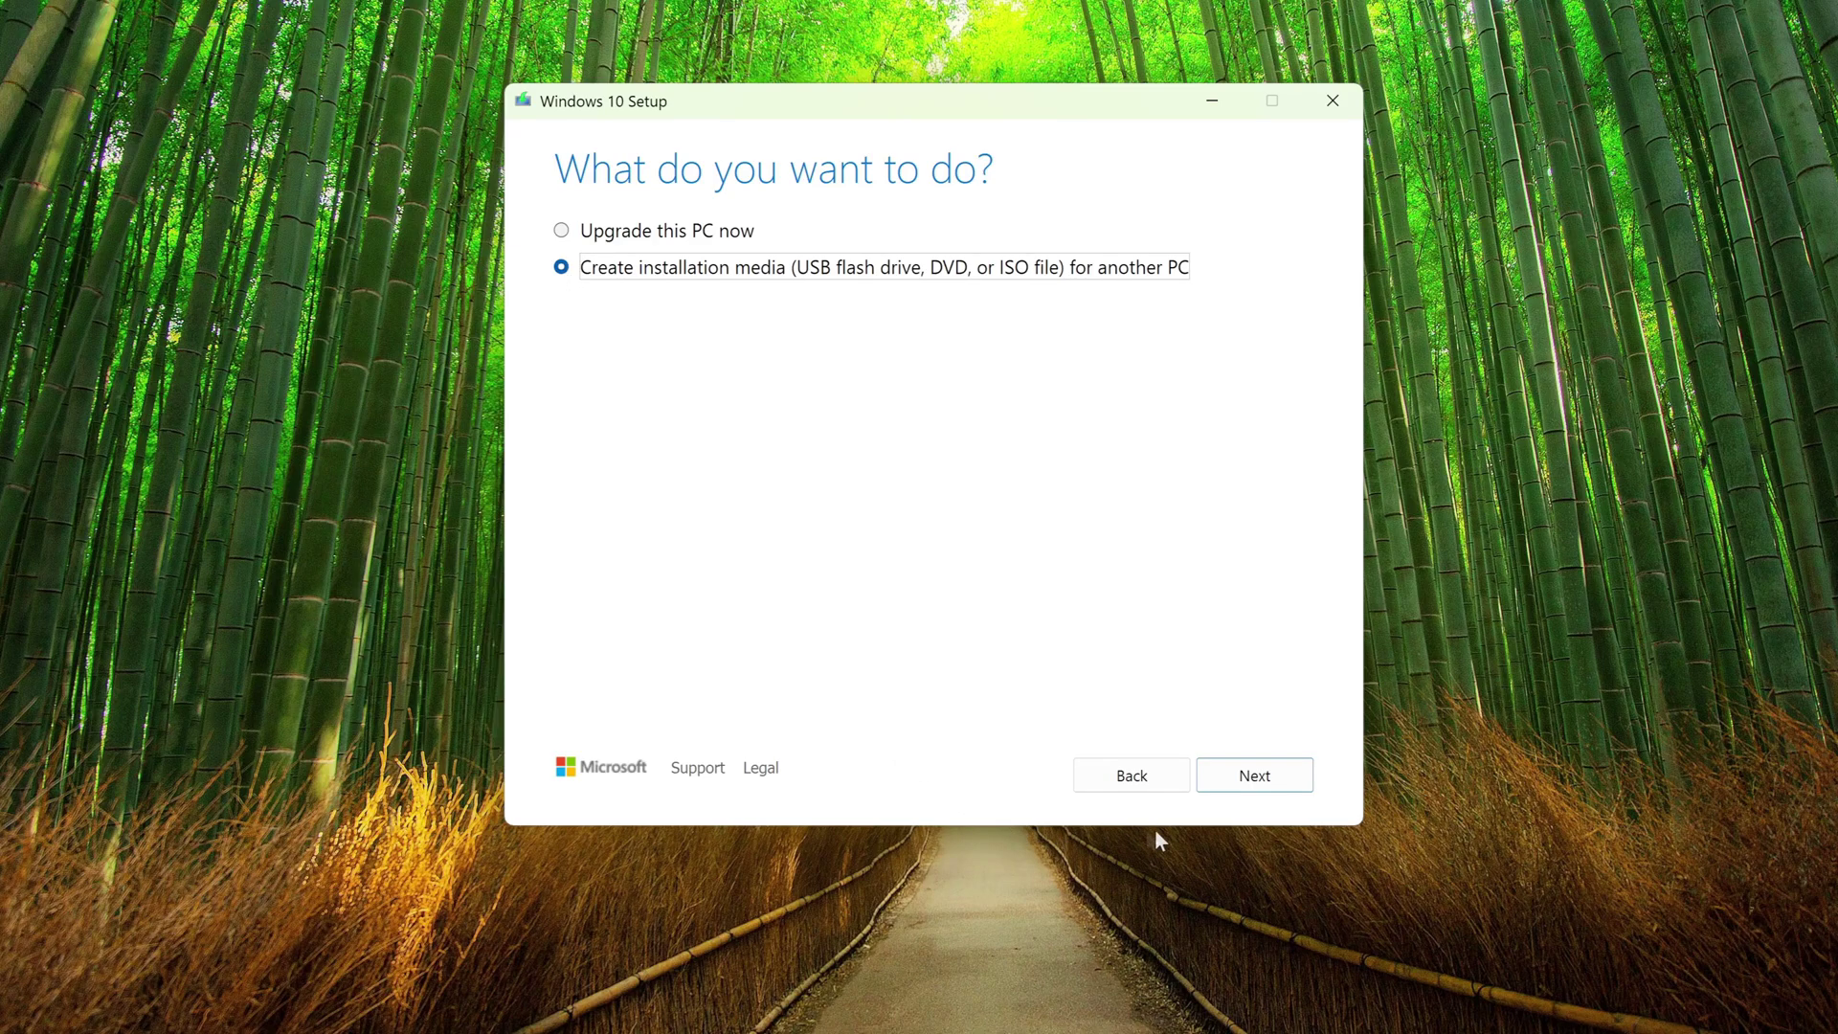
click(1217, 791)
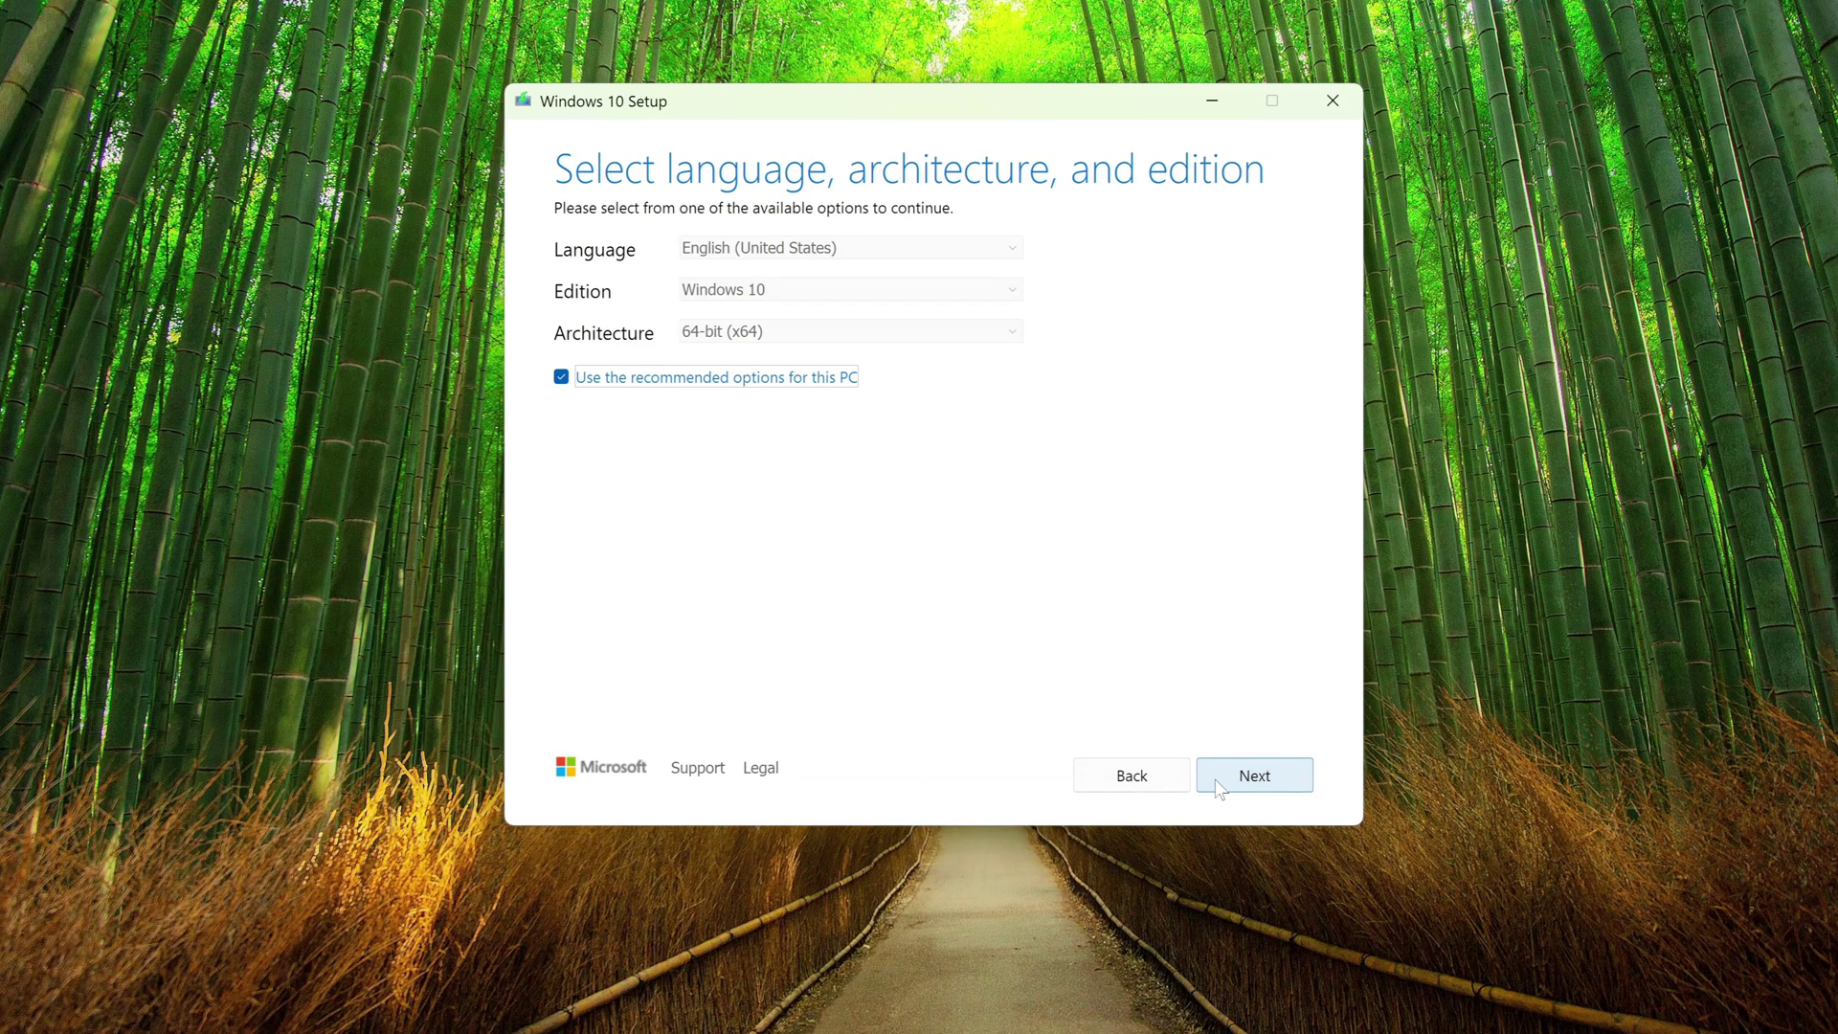
- Keep English (United States), pick USB flash drive D:, and start downloading Windows 10
click(563, 381)
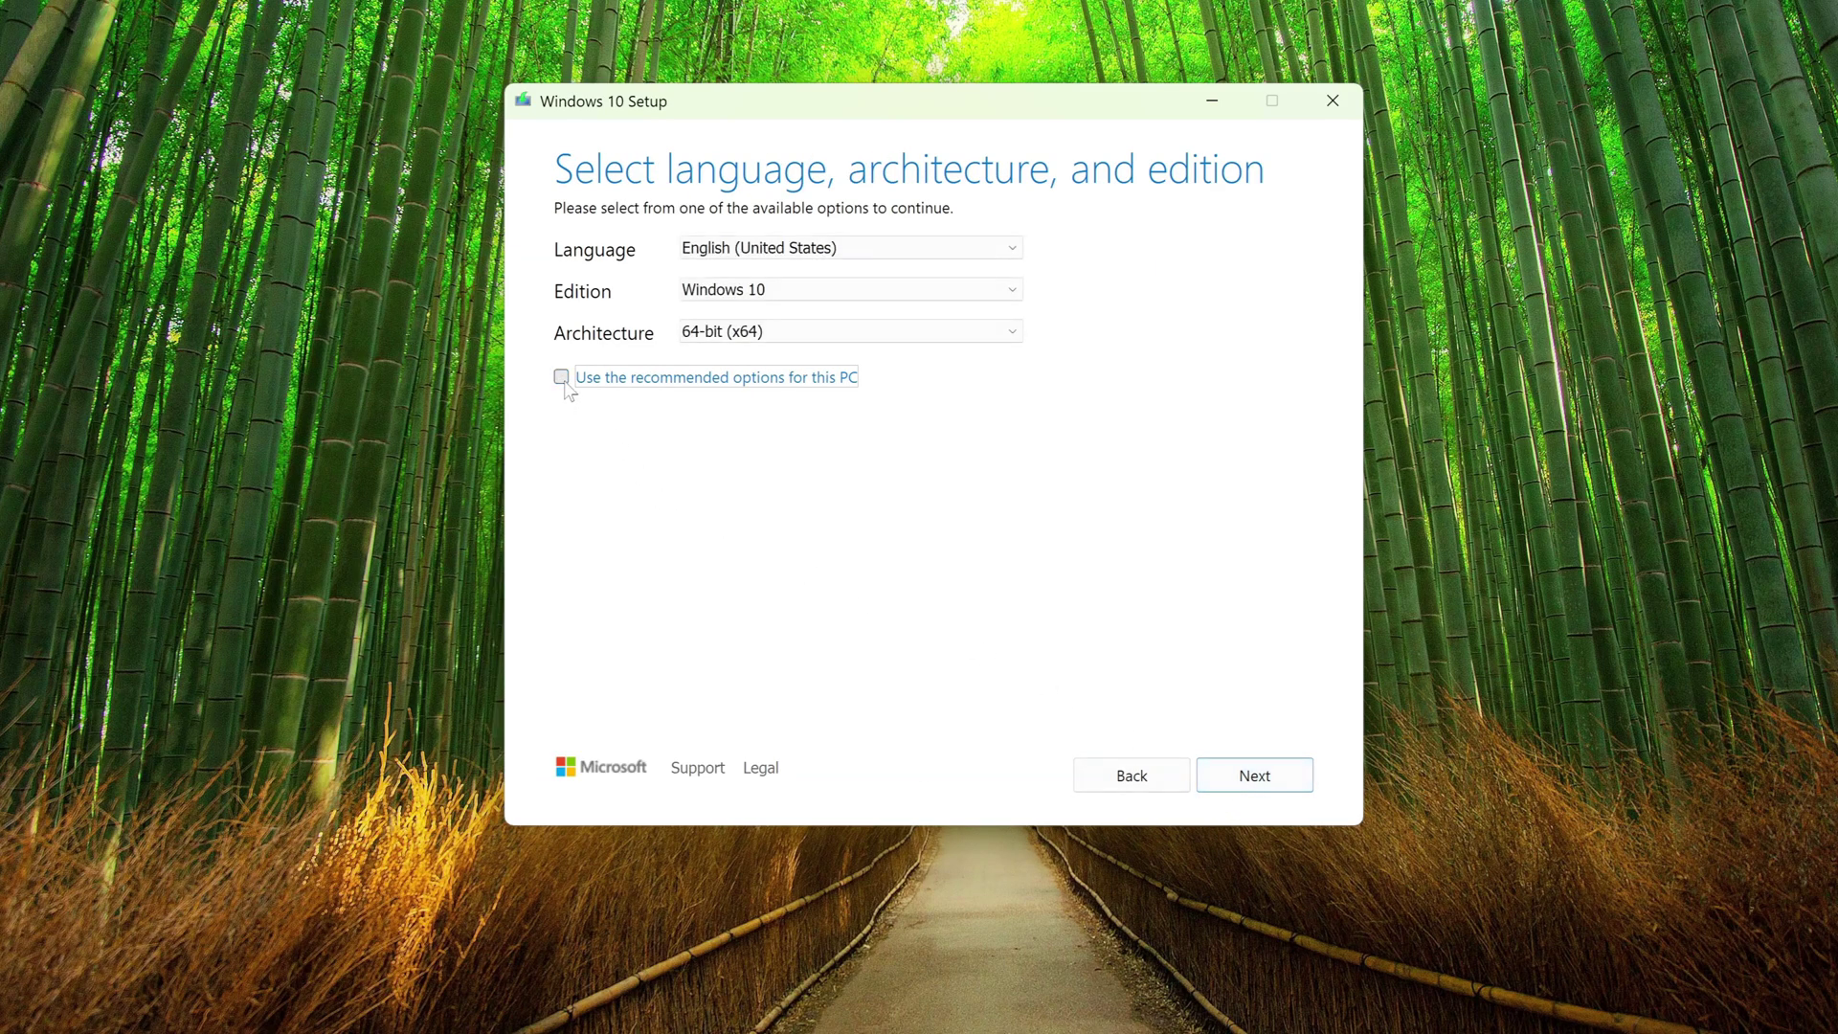
click(1012, 251)
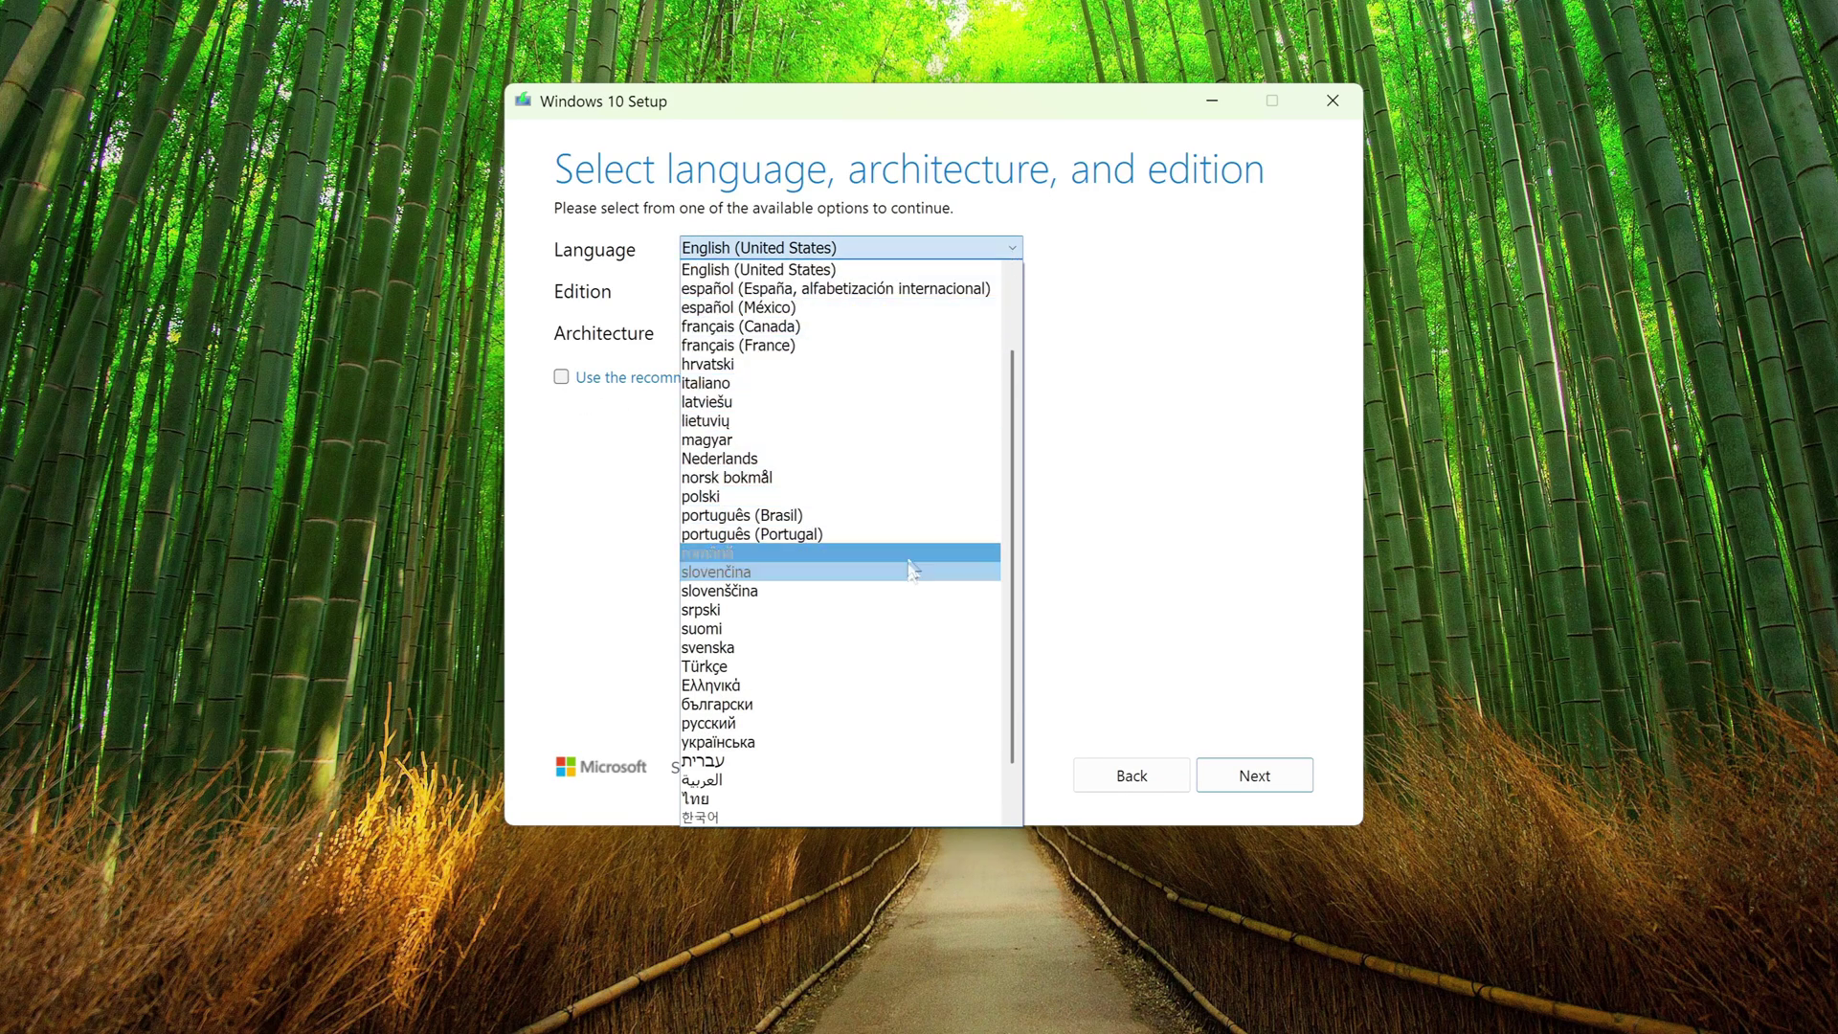
click(1145, 242)
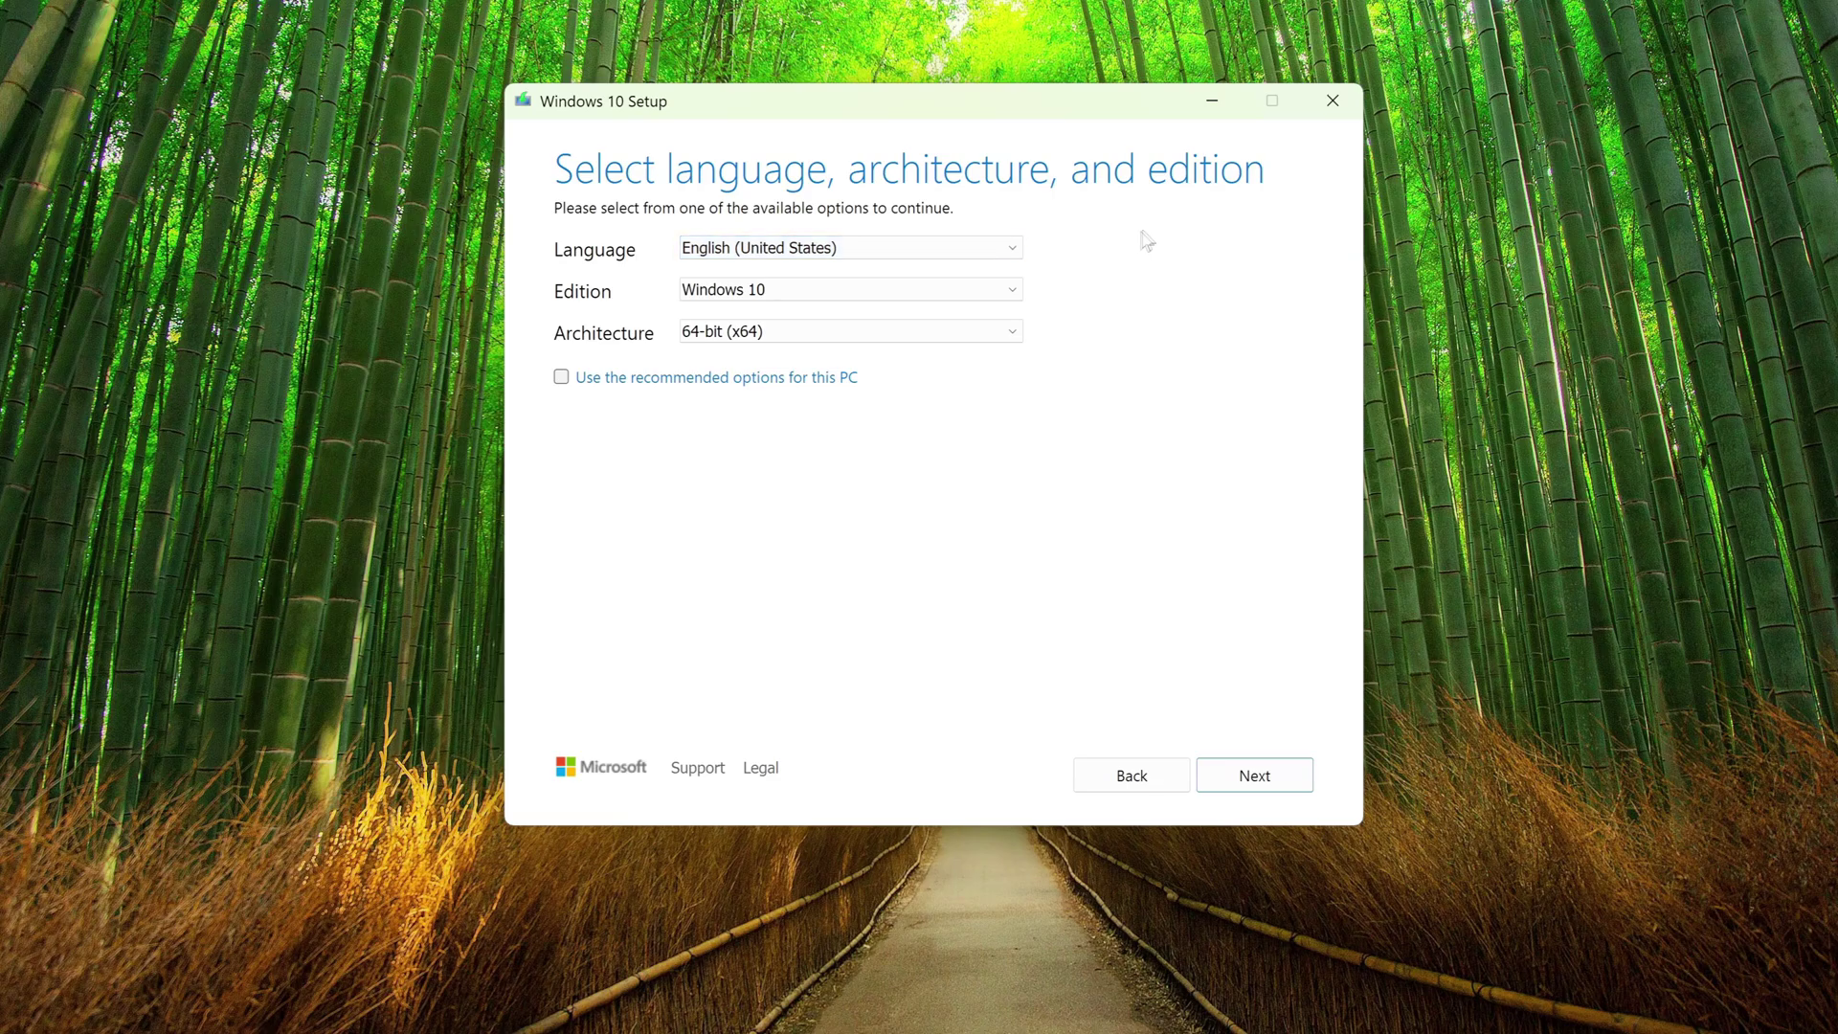
click(1233, 785)
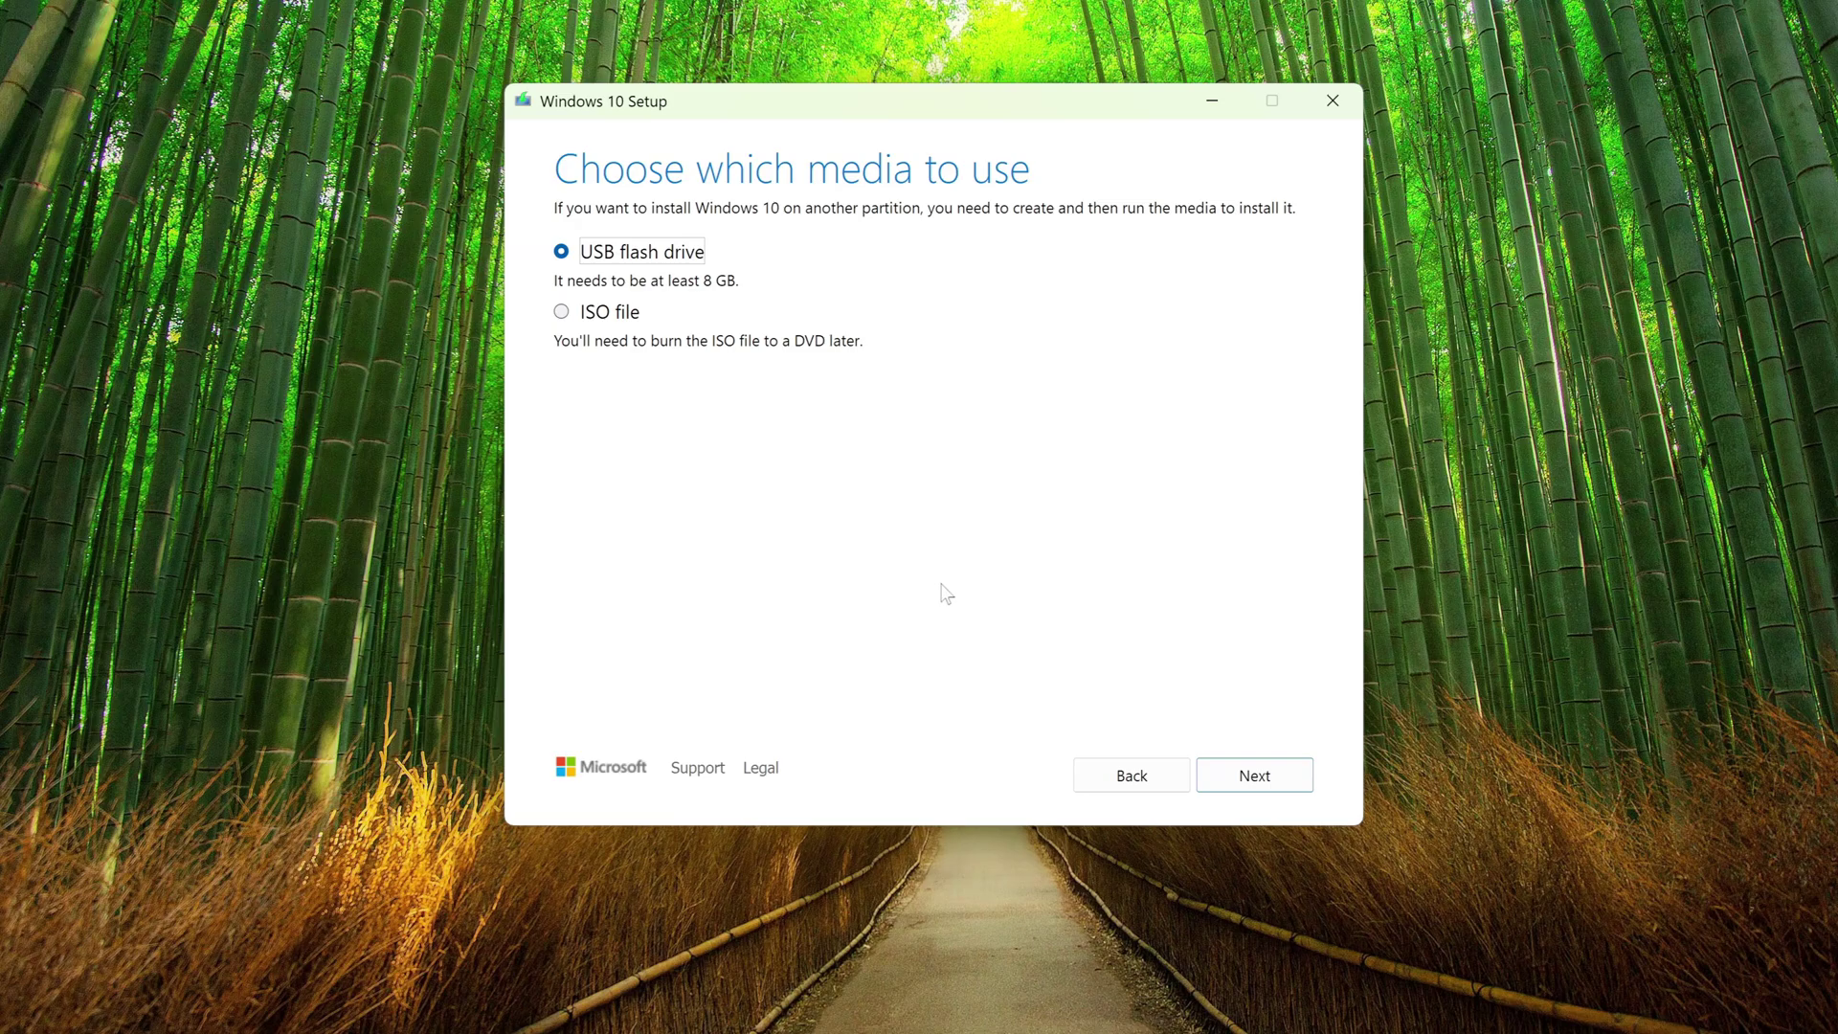
click(1209, 791)
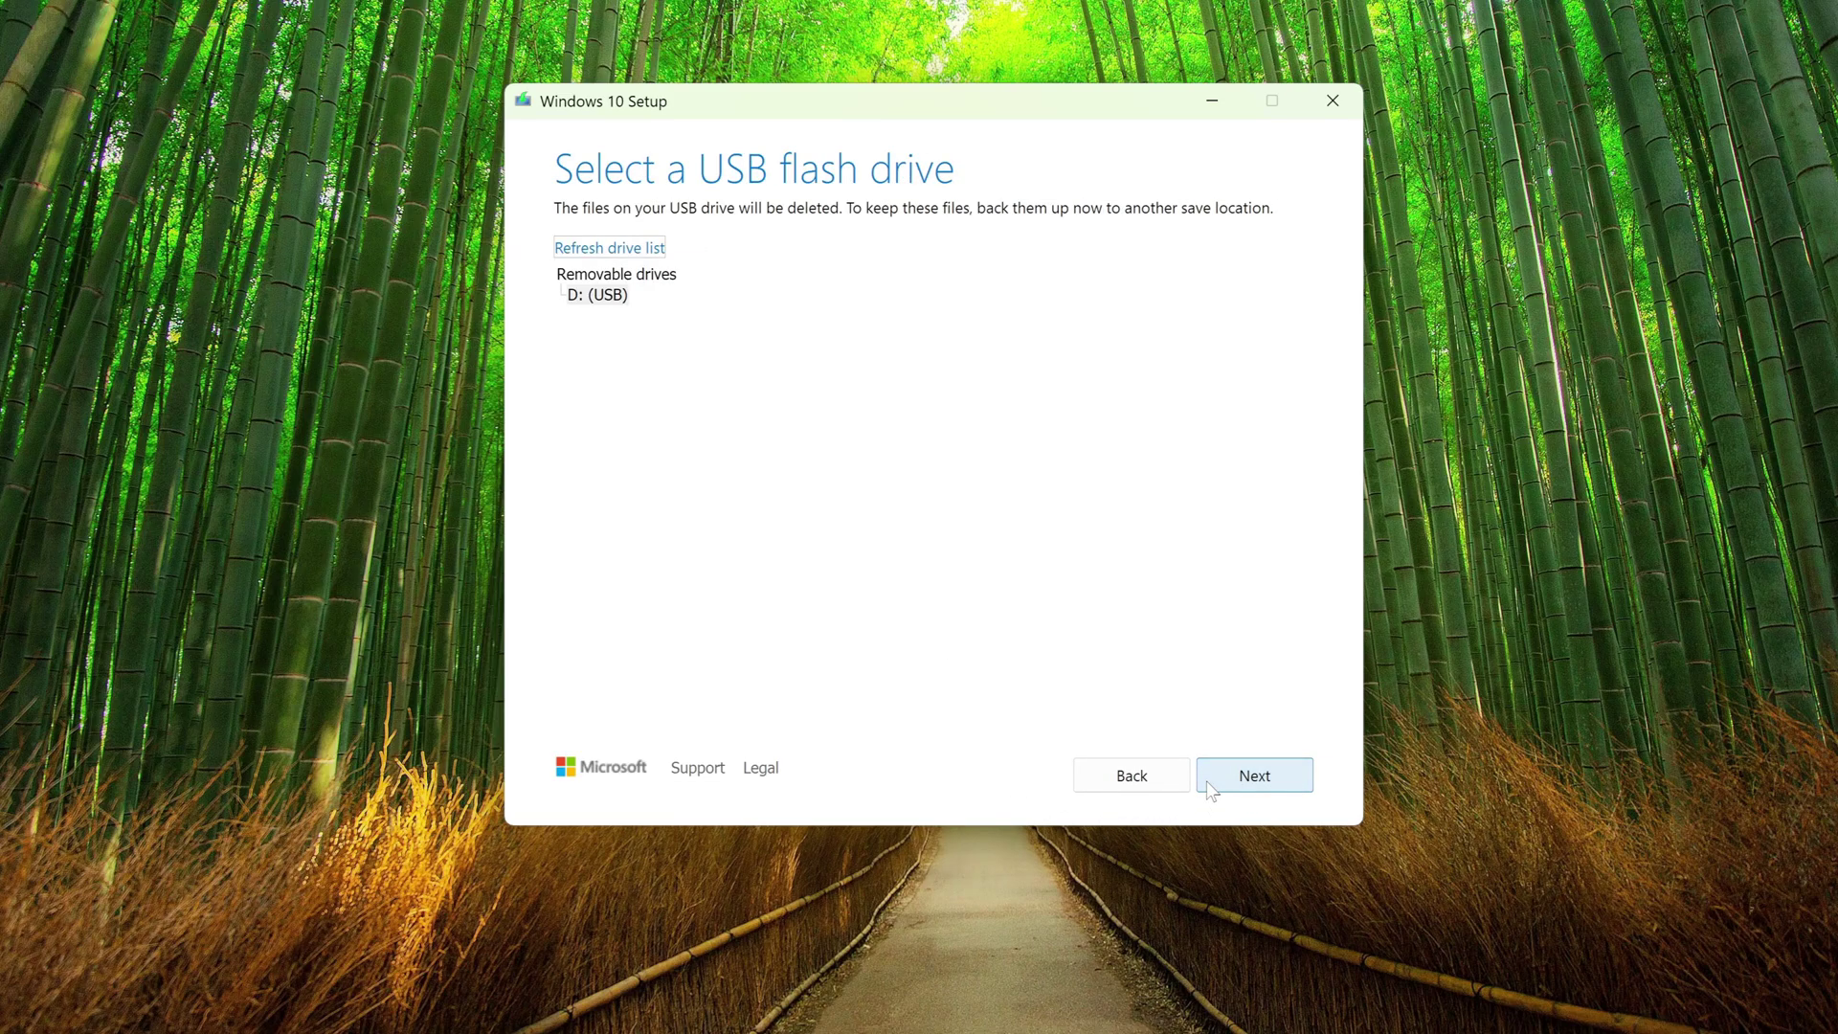
click(1209, 784)
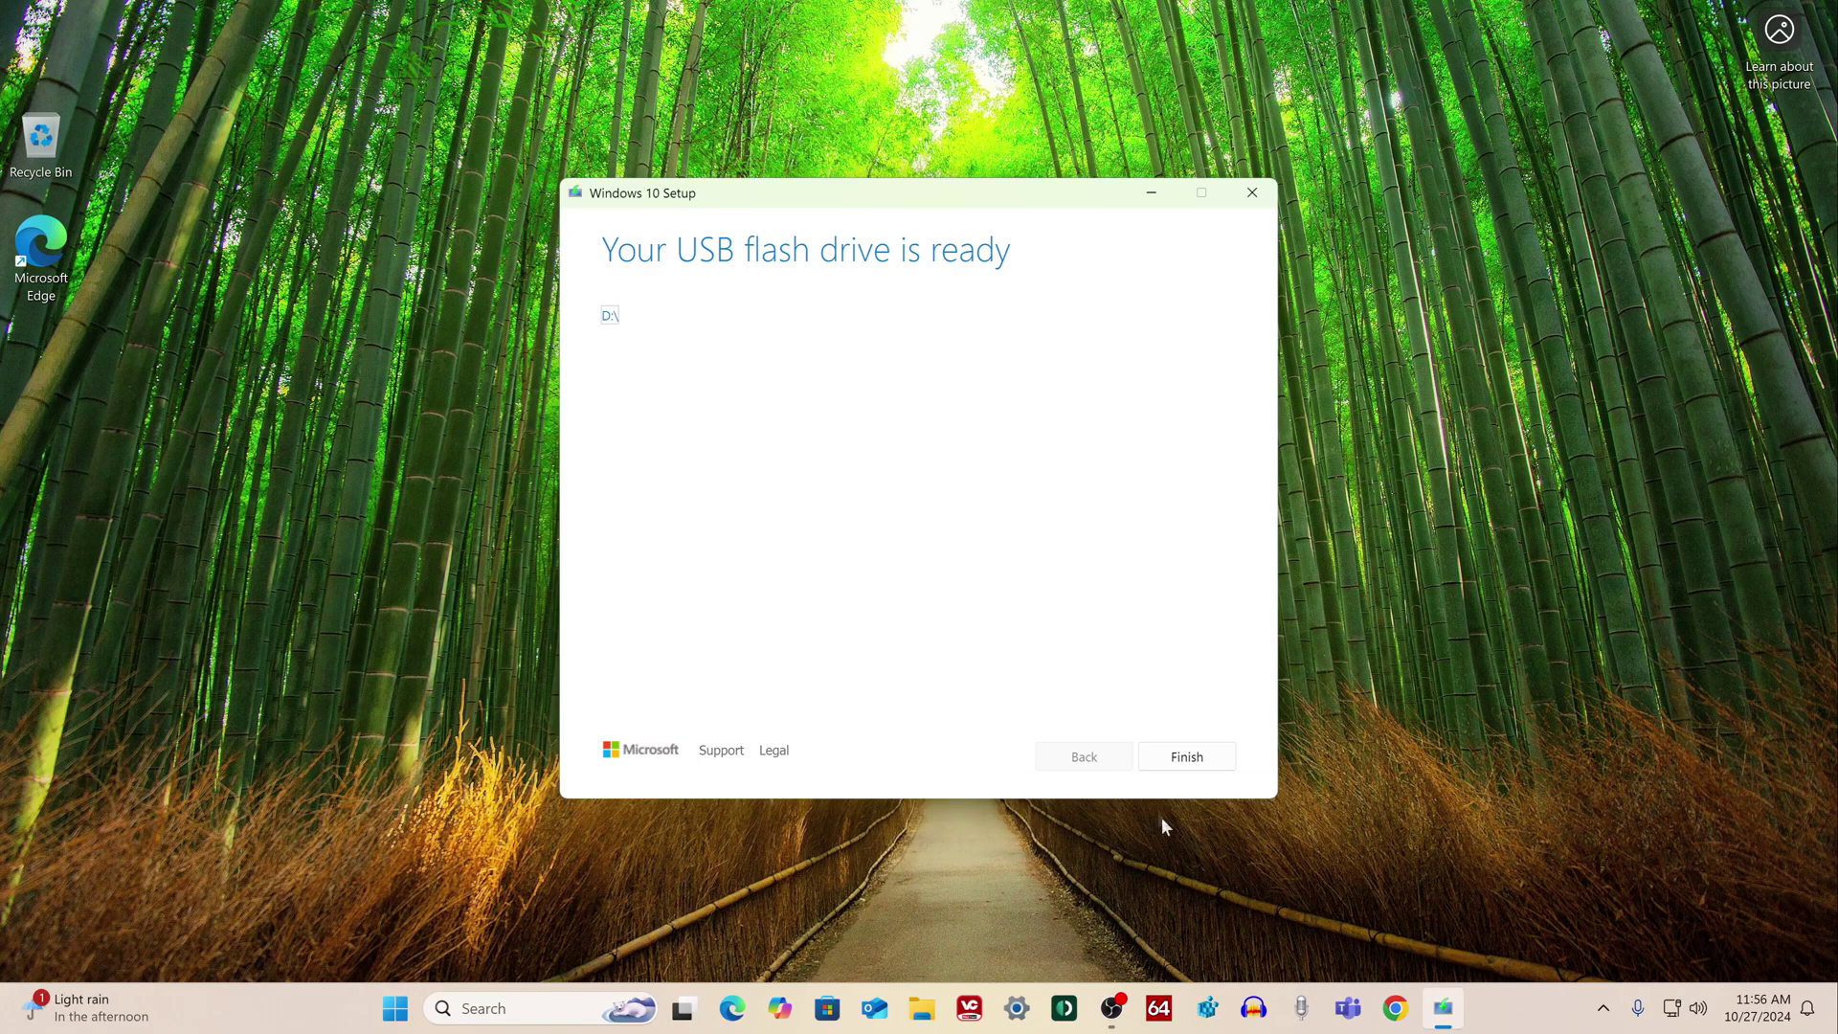
- Finish the Media Creation Tool once it reports the USB flash drive is ready
click(1159, 771)
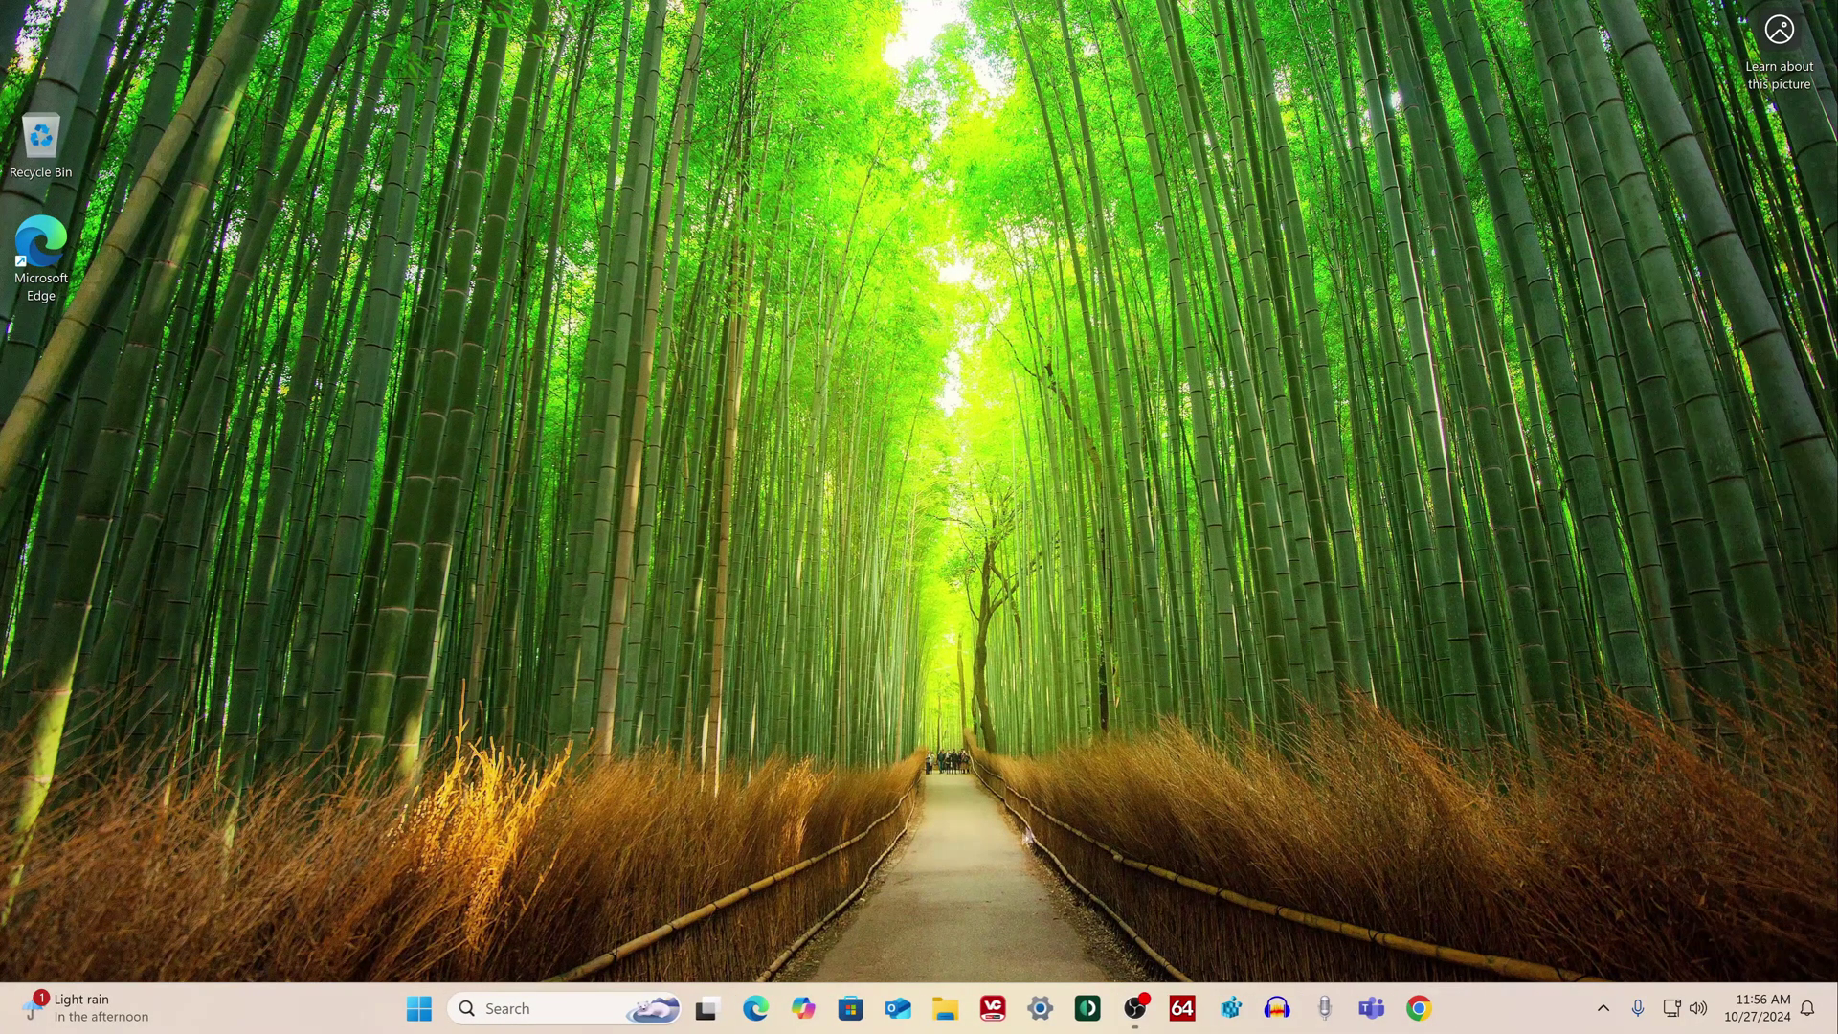
click(944, 1008)
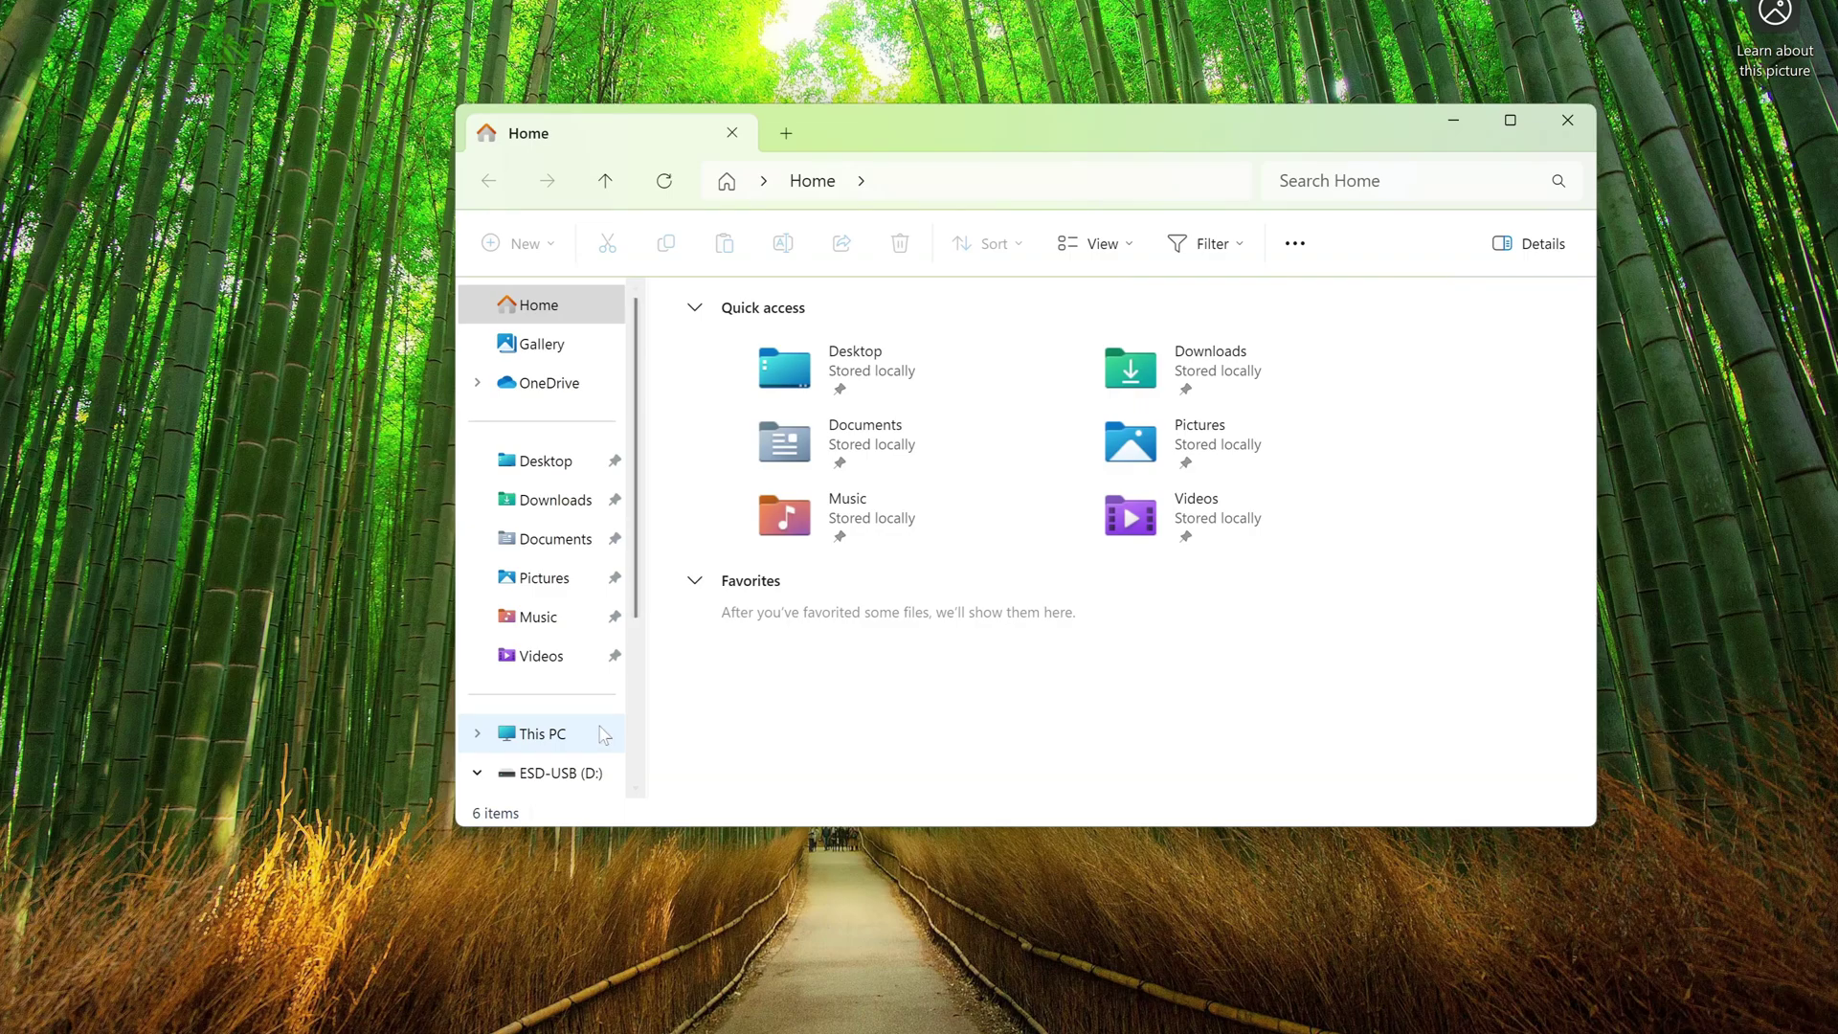
click(743, 672)
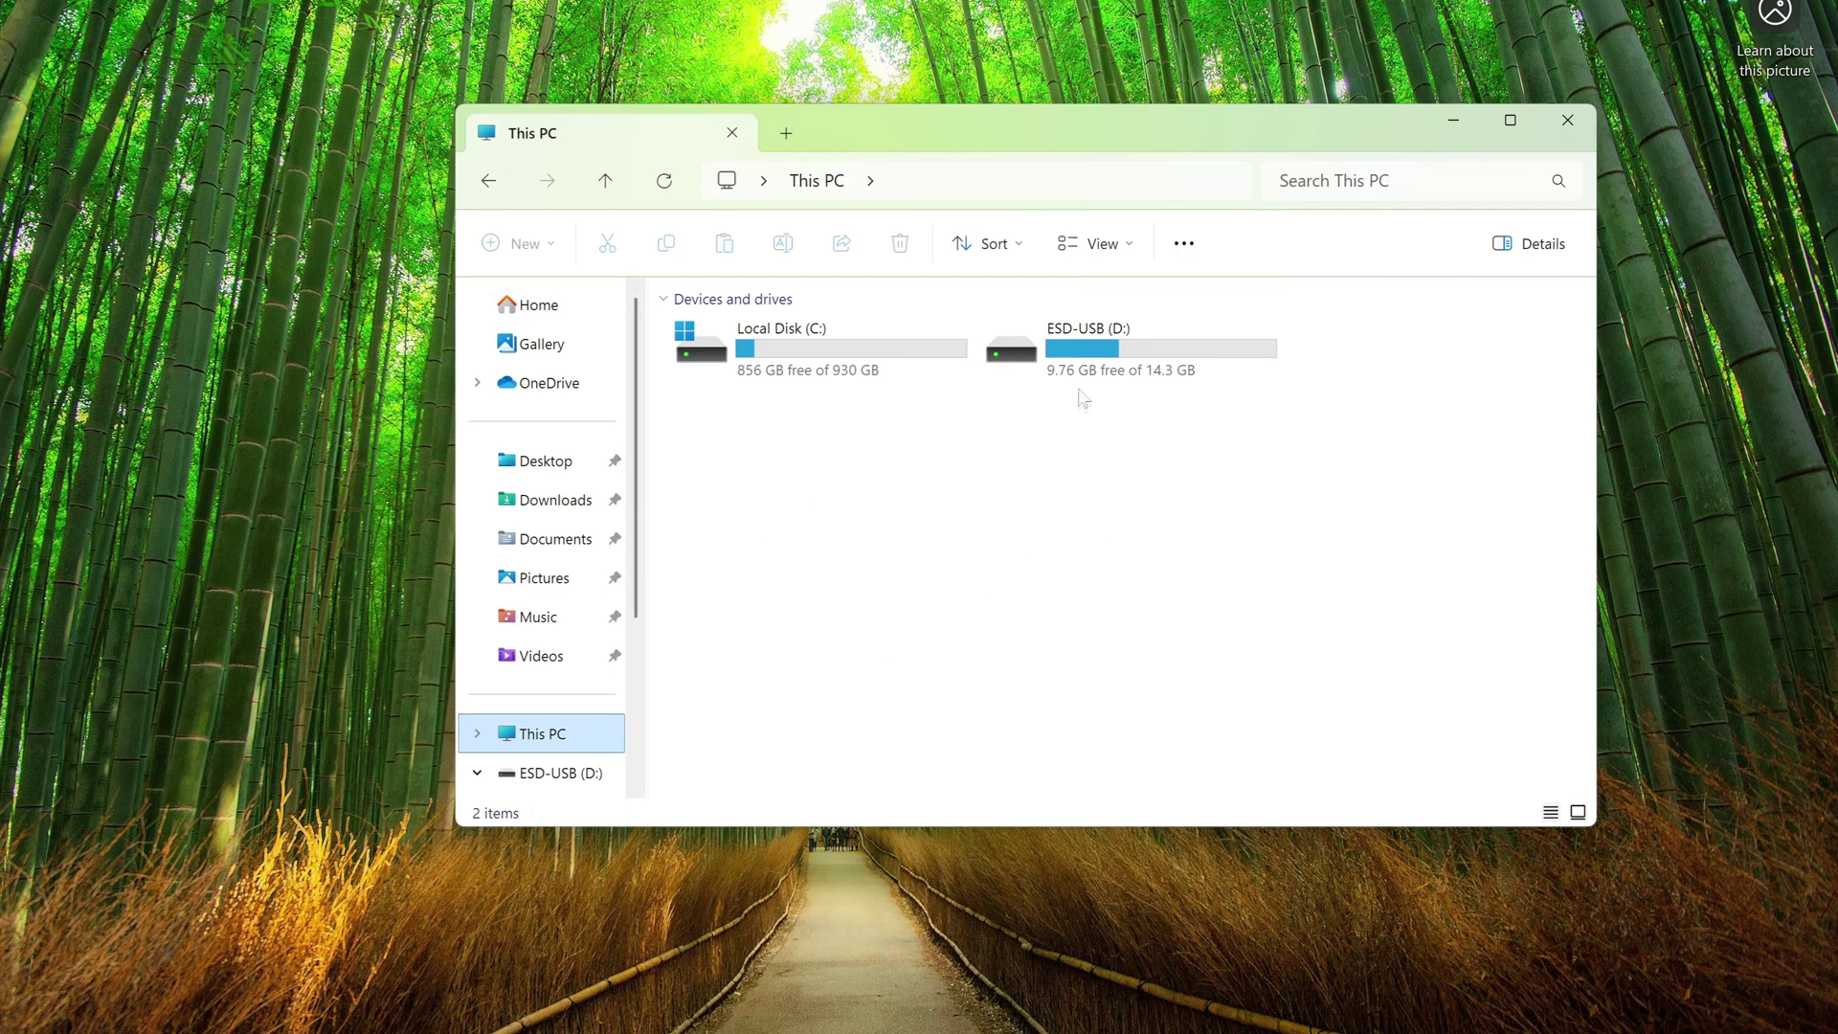
double_click(1084, 356)
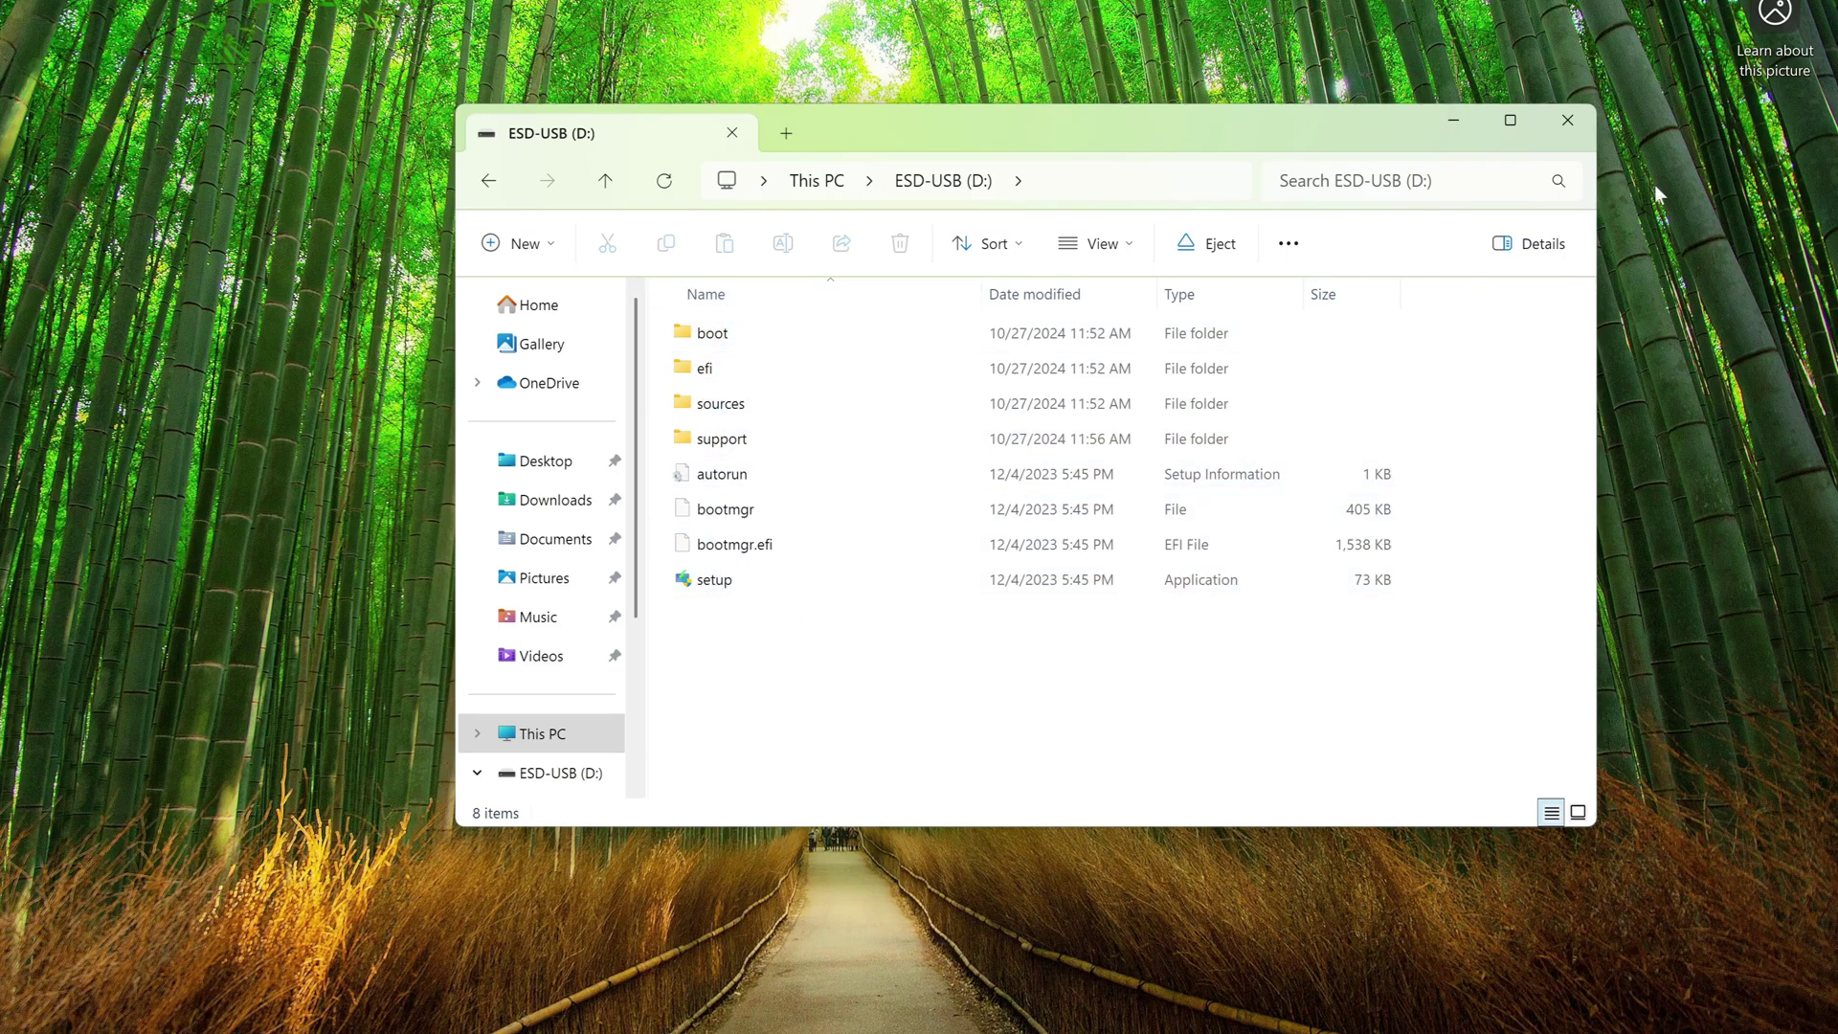
click(1569, 132)
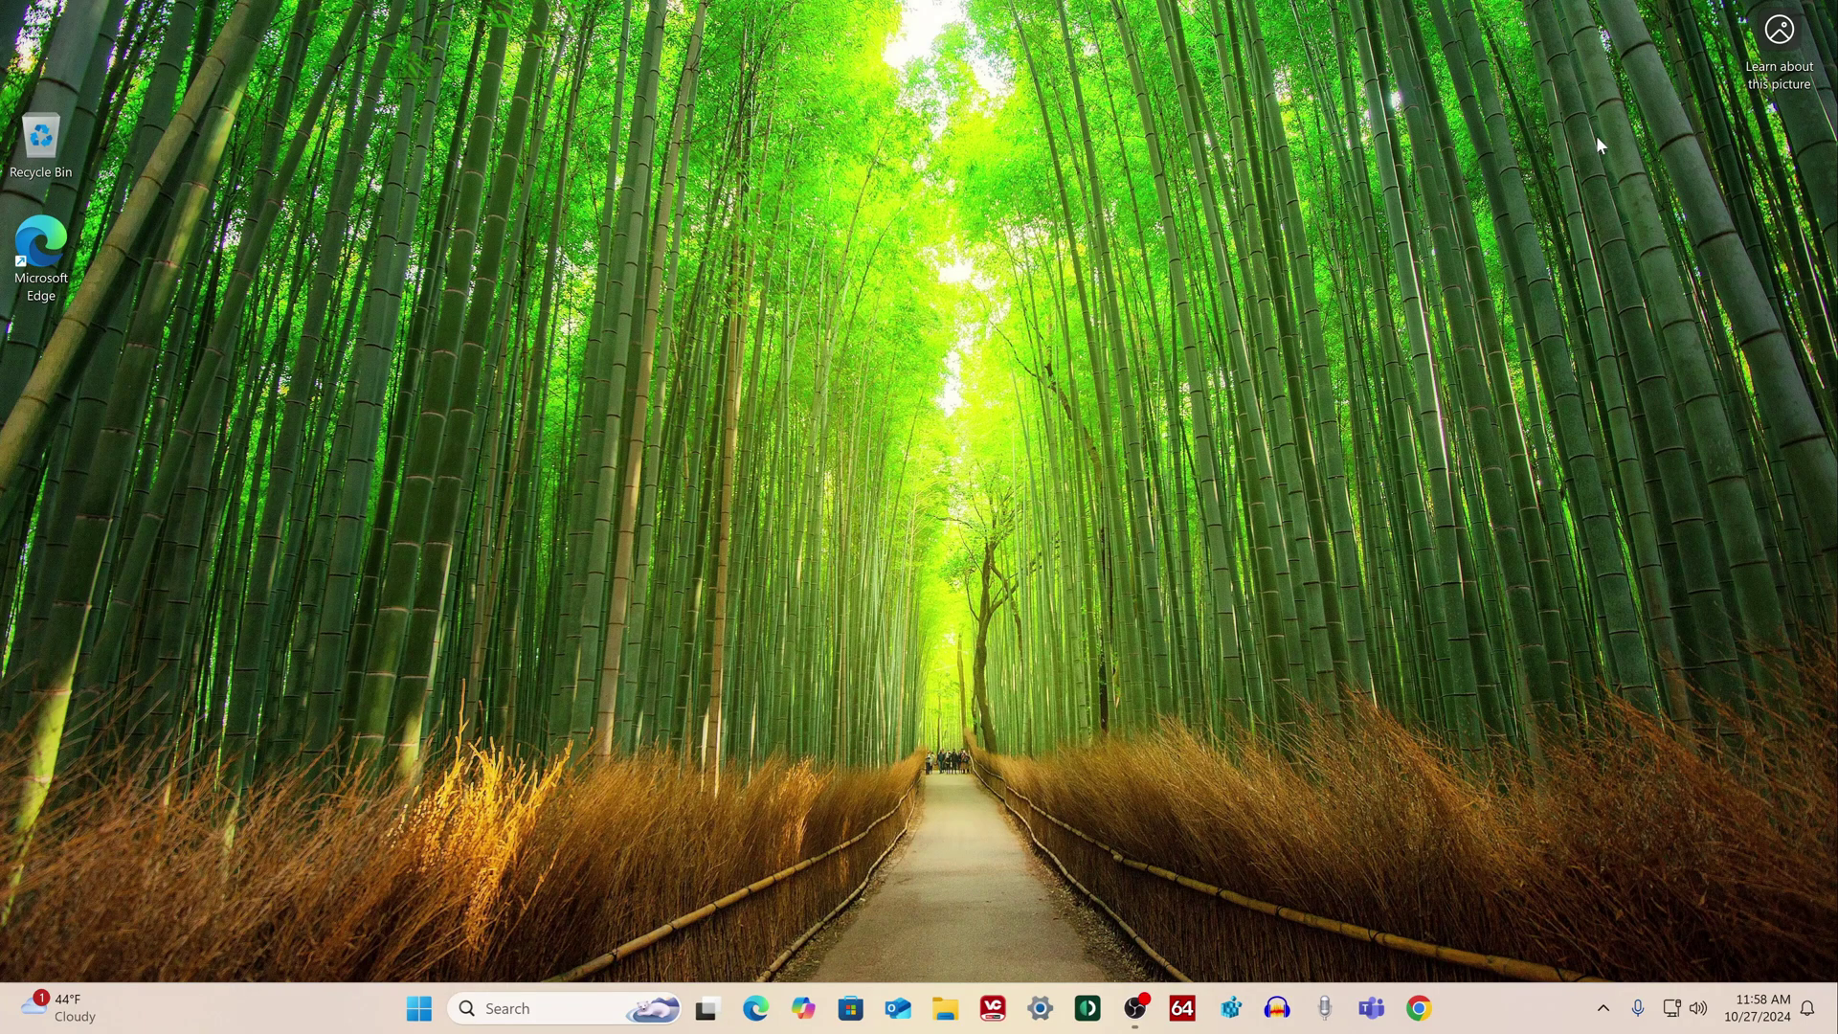
- Restart the PC from the Start button's Shut down or sign out menu
right_click(421, 1021)
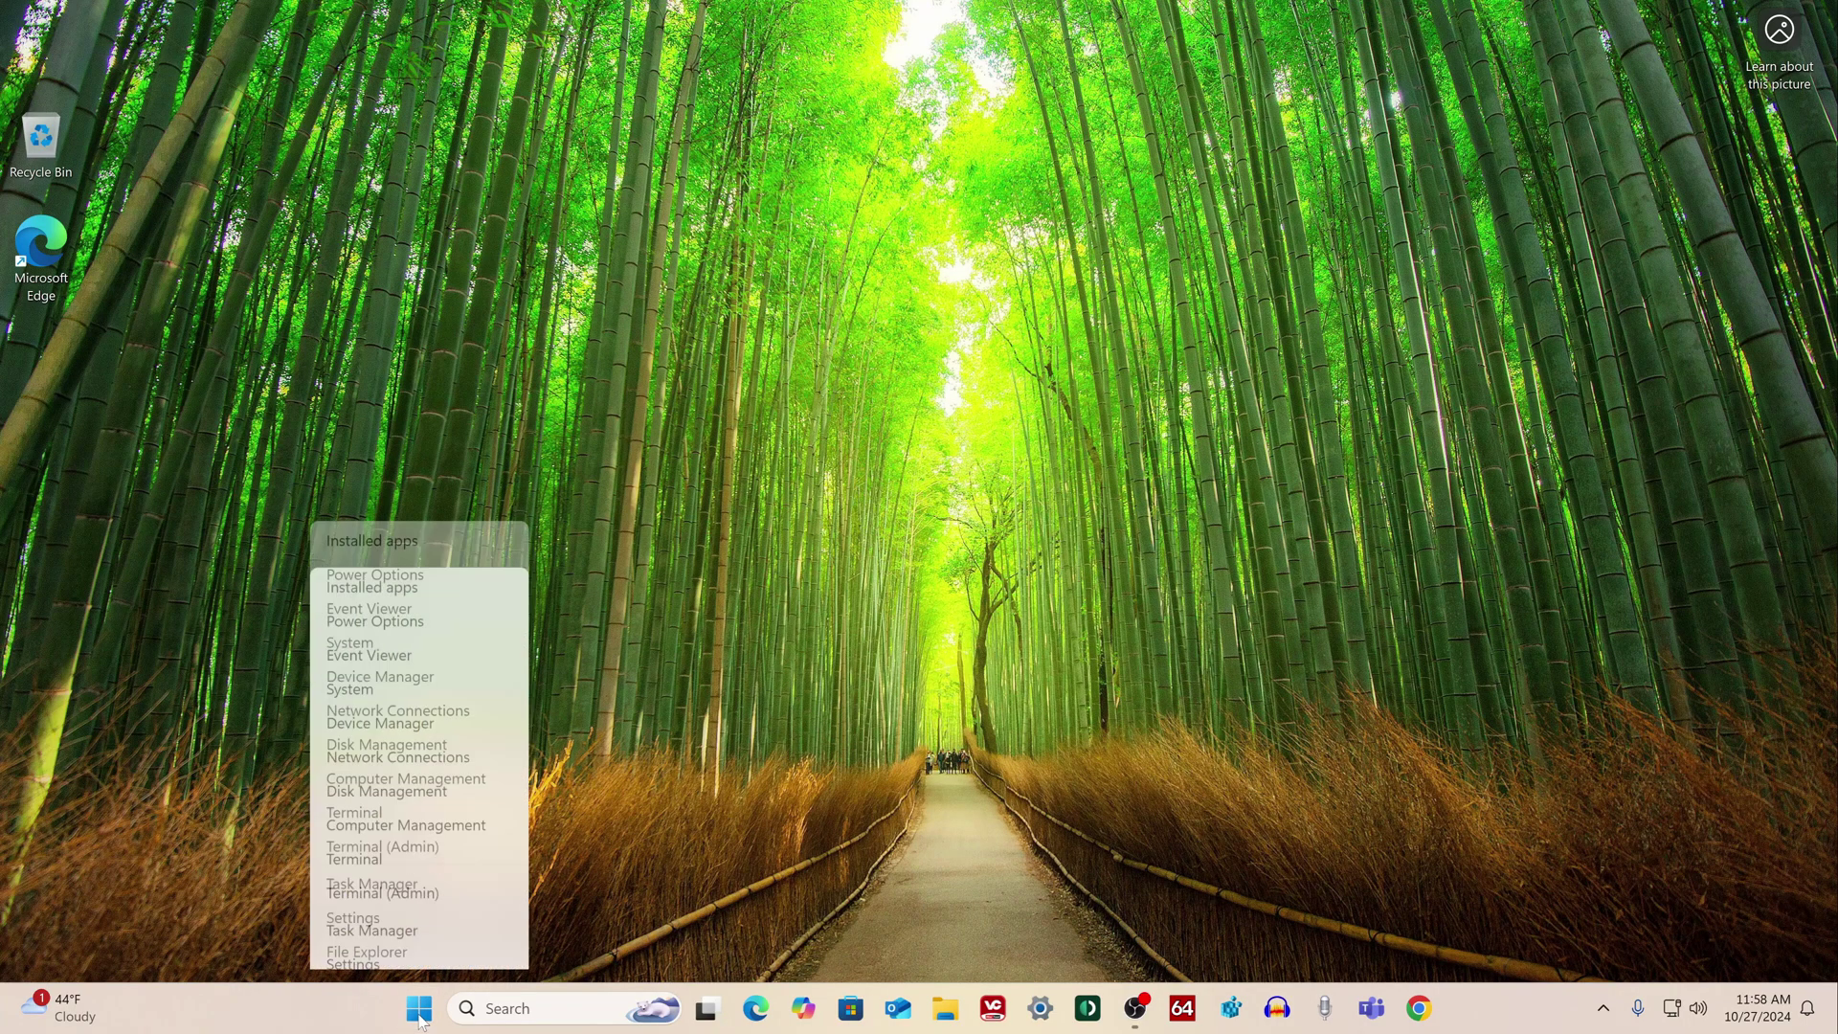
mouse_move(450, 917)
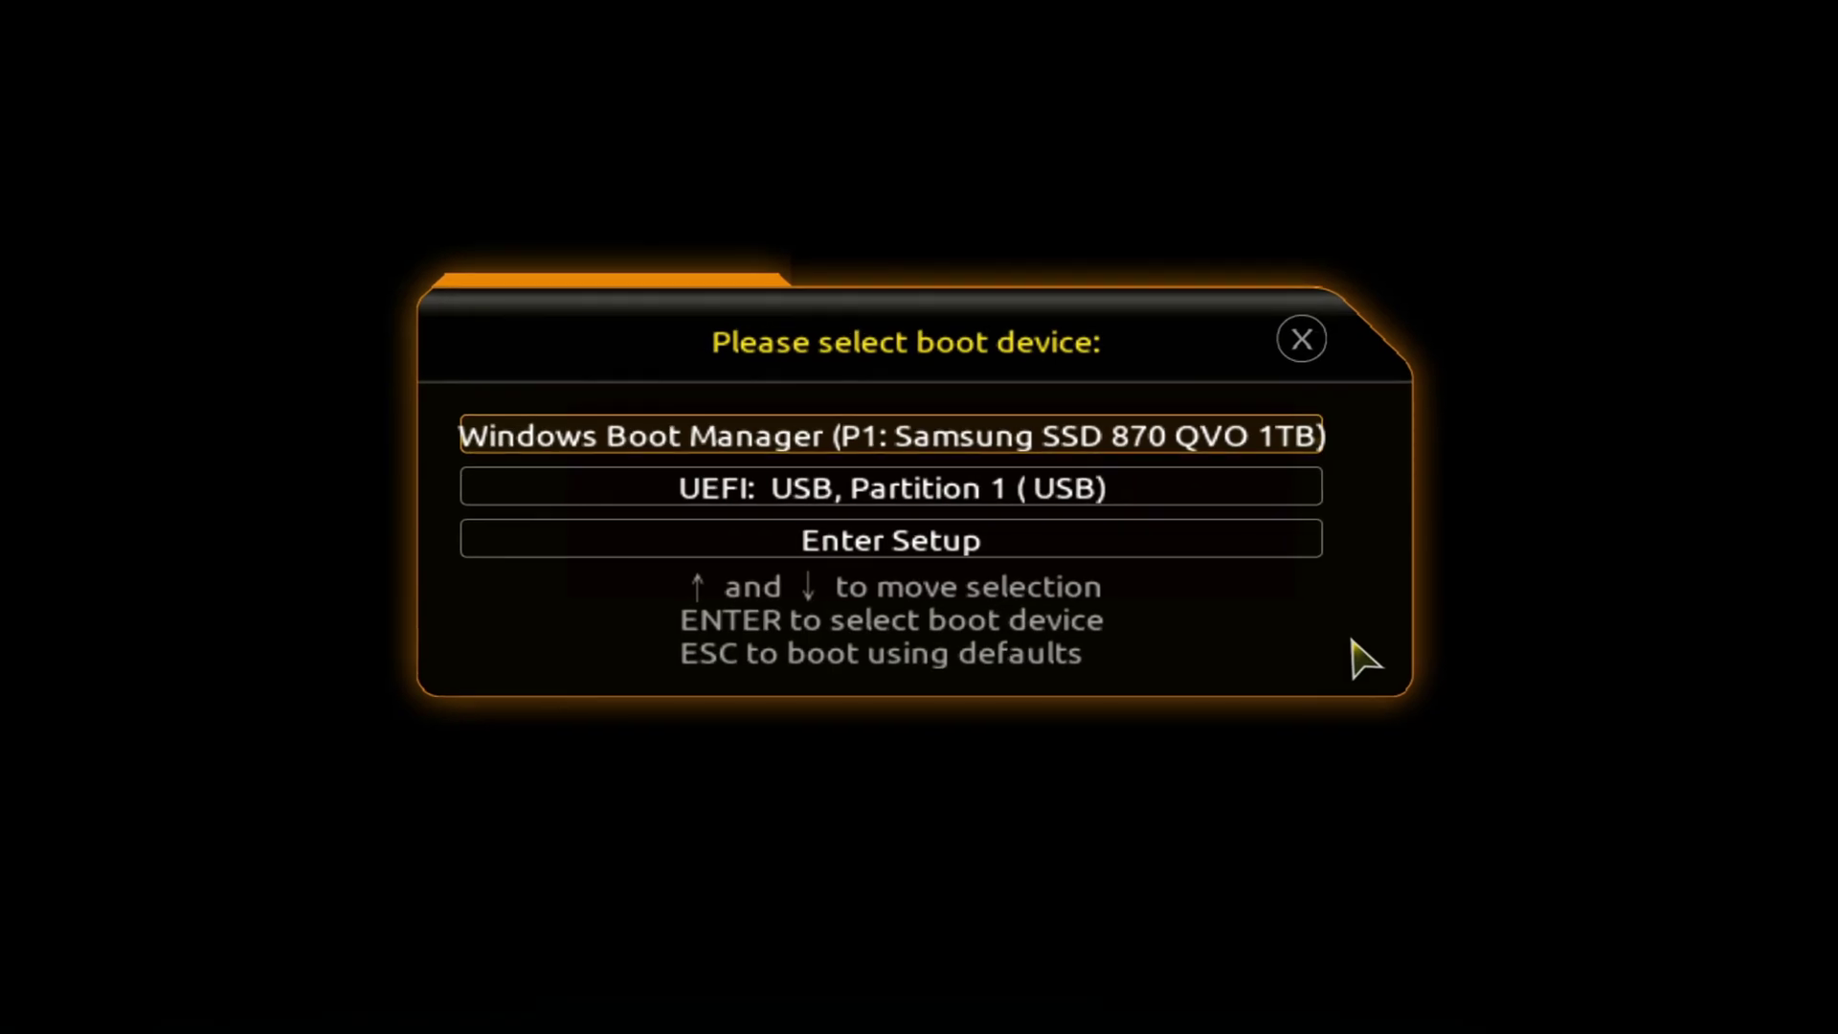
- Boot from 'UEFI: USB, Partition 1 (USB)' in the boot device menu
key(Down)
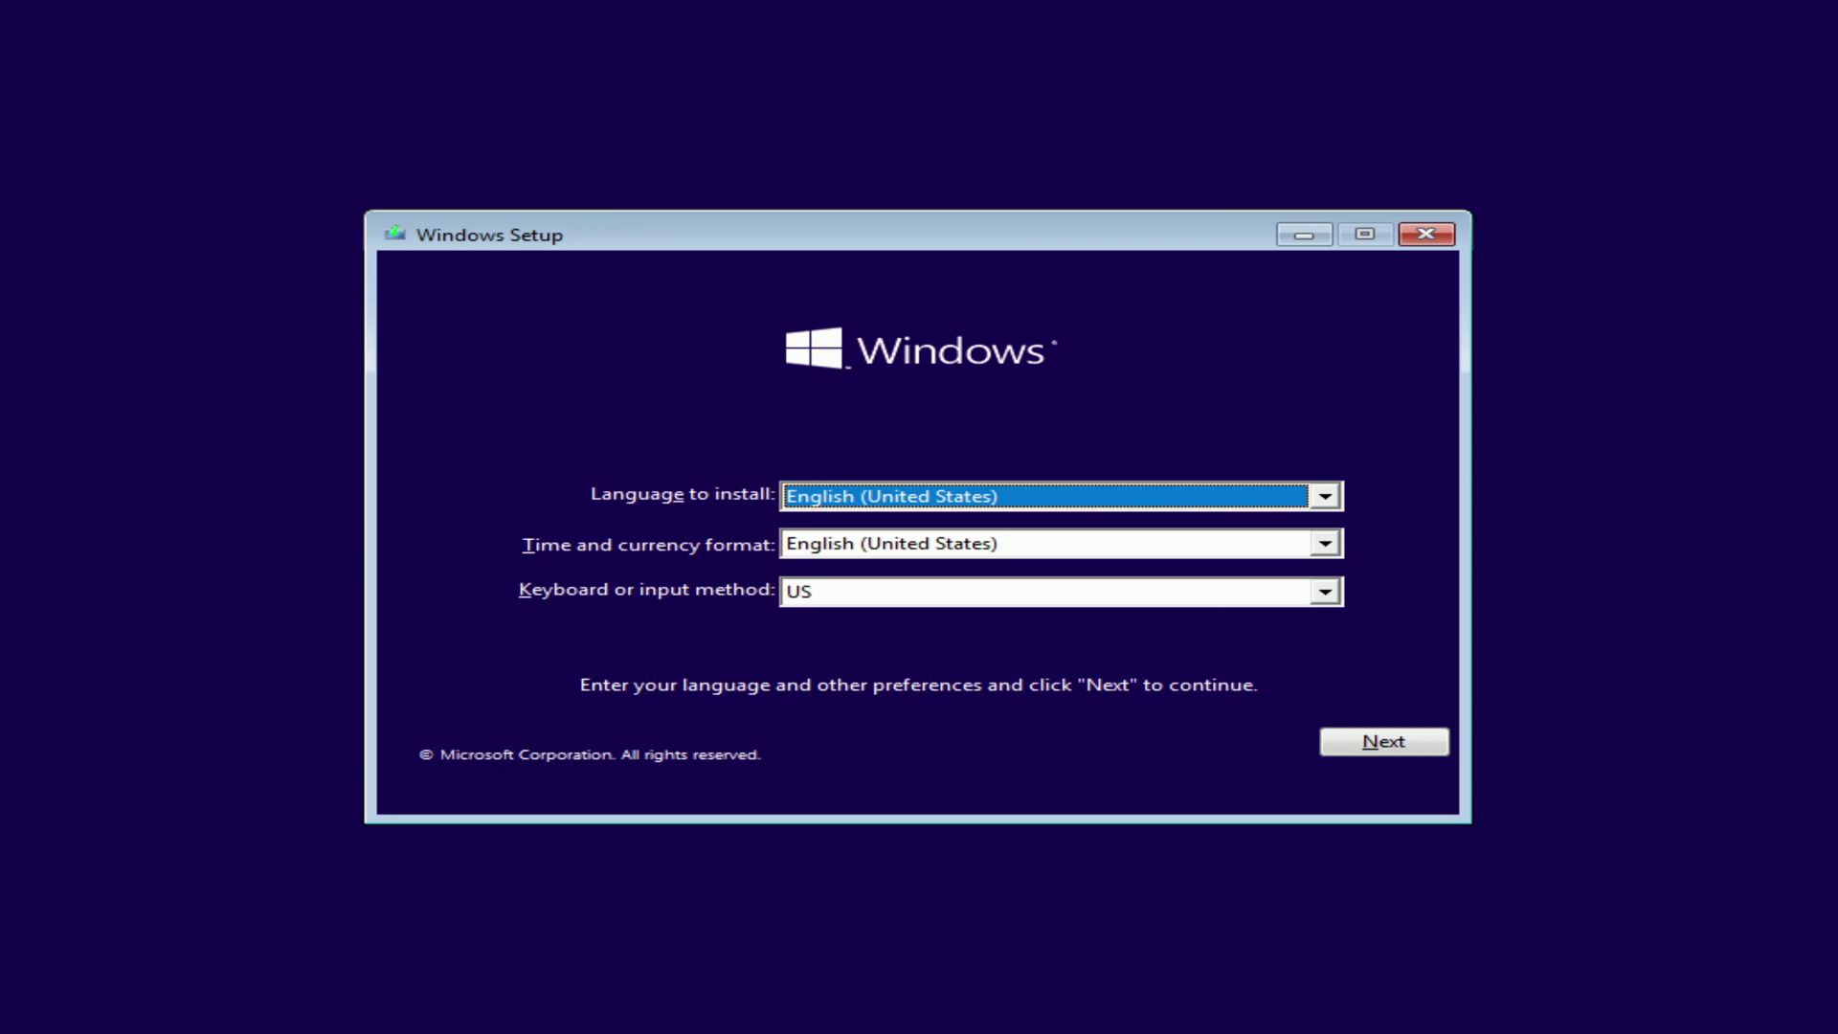
- Keep English (United States) and the US keyboard, then start Install now
click(1341, 752)
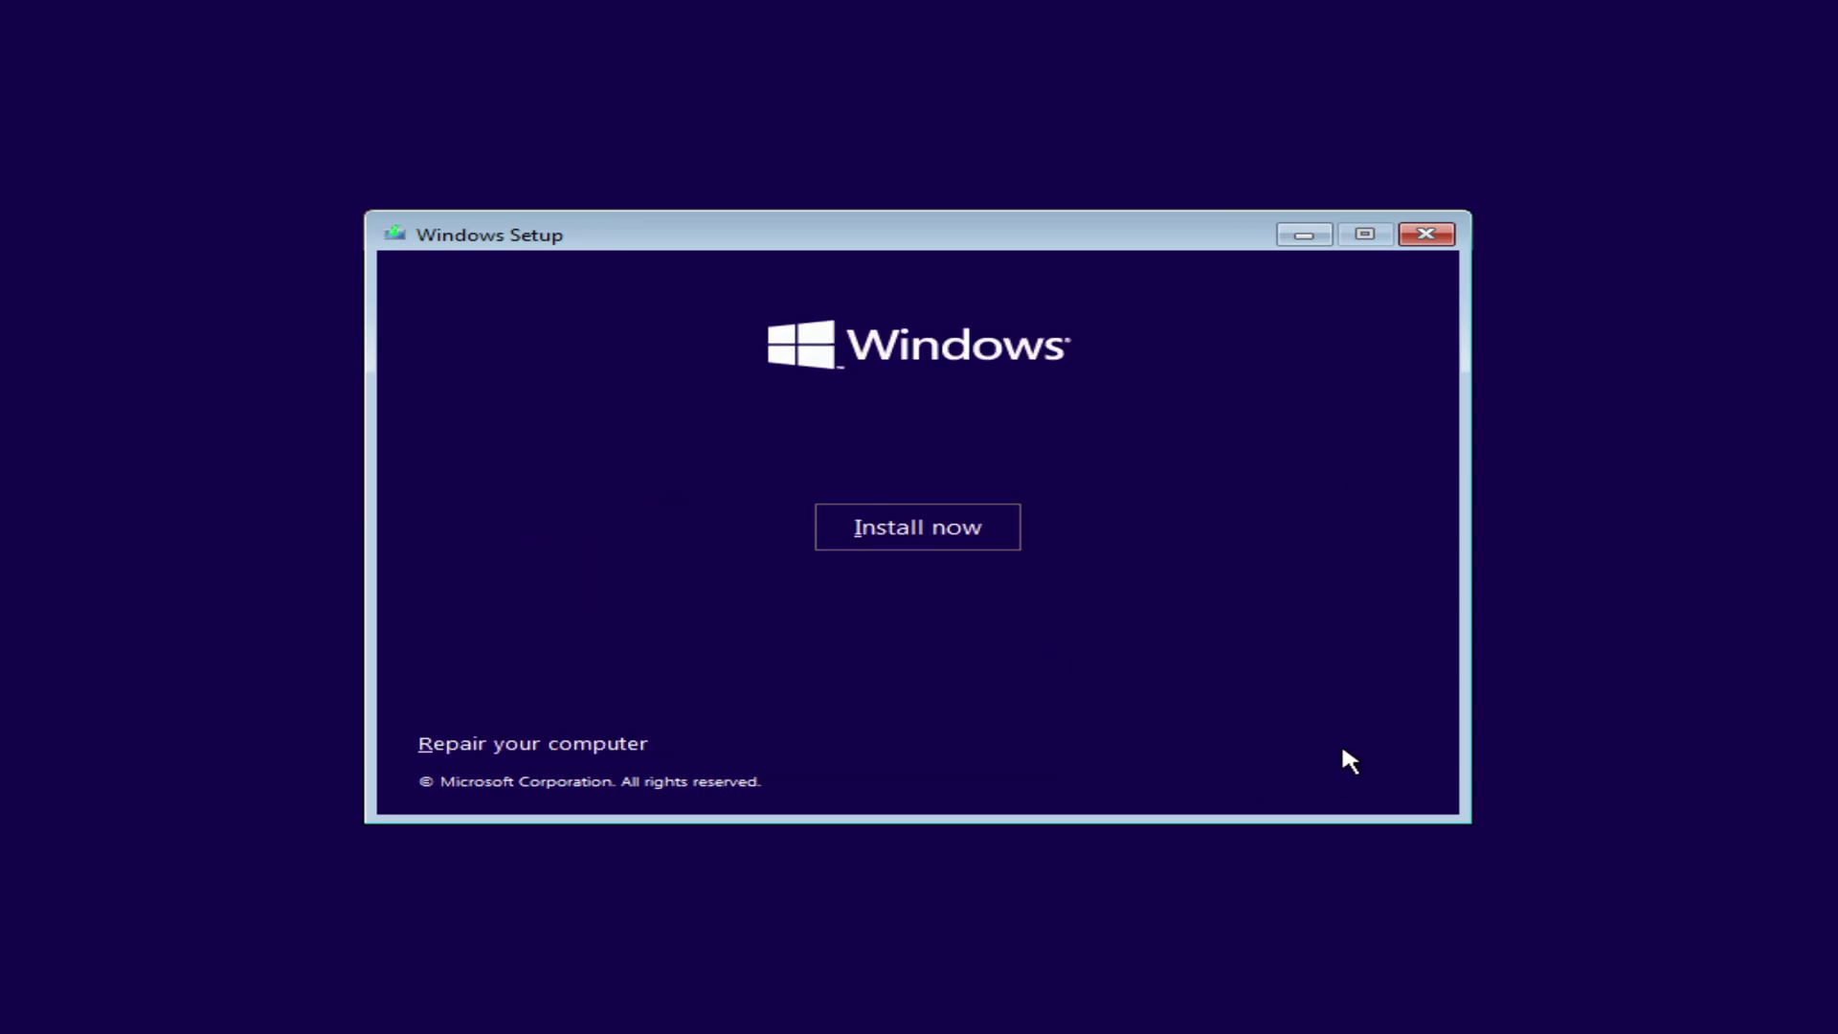
click(1000, 543)
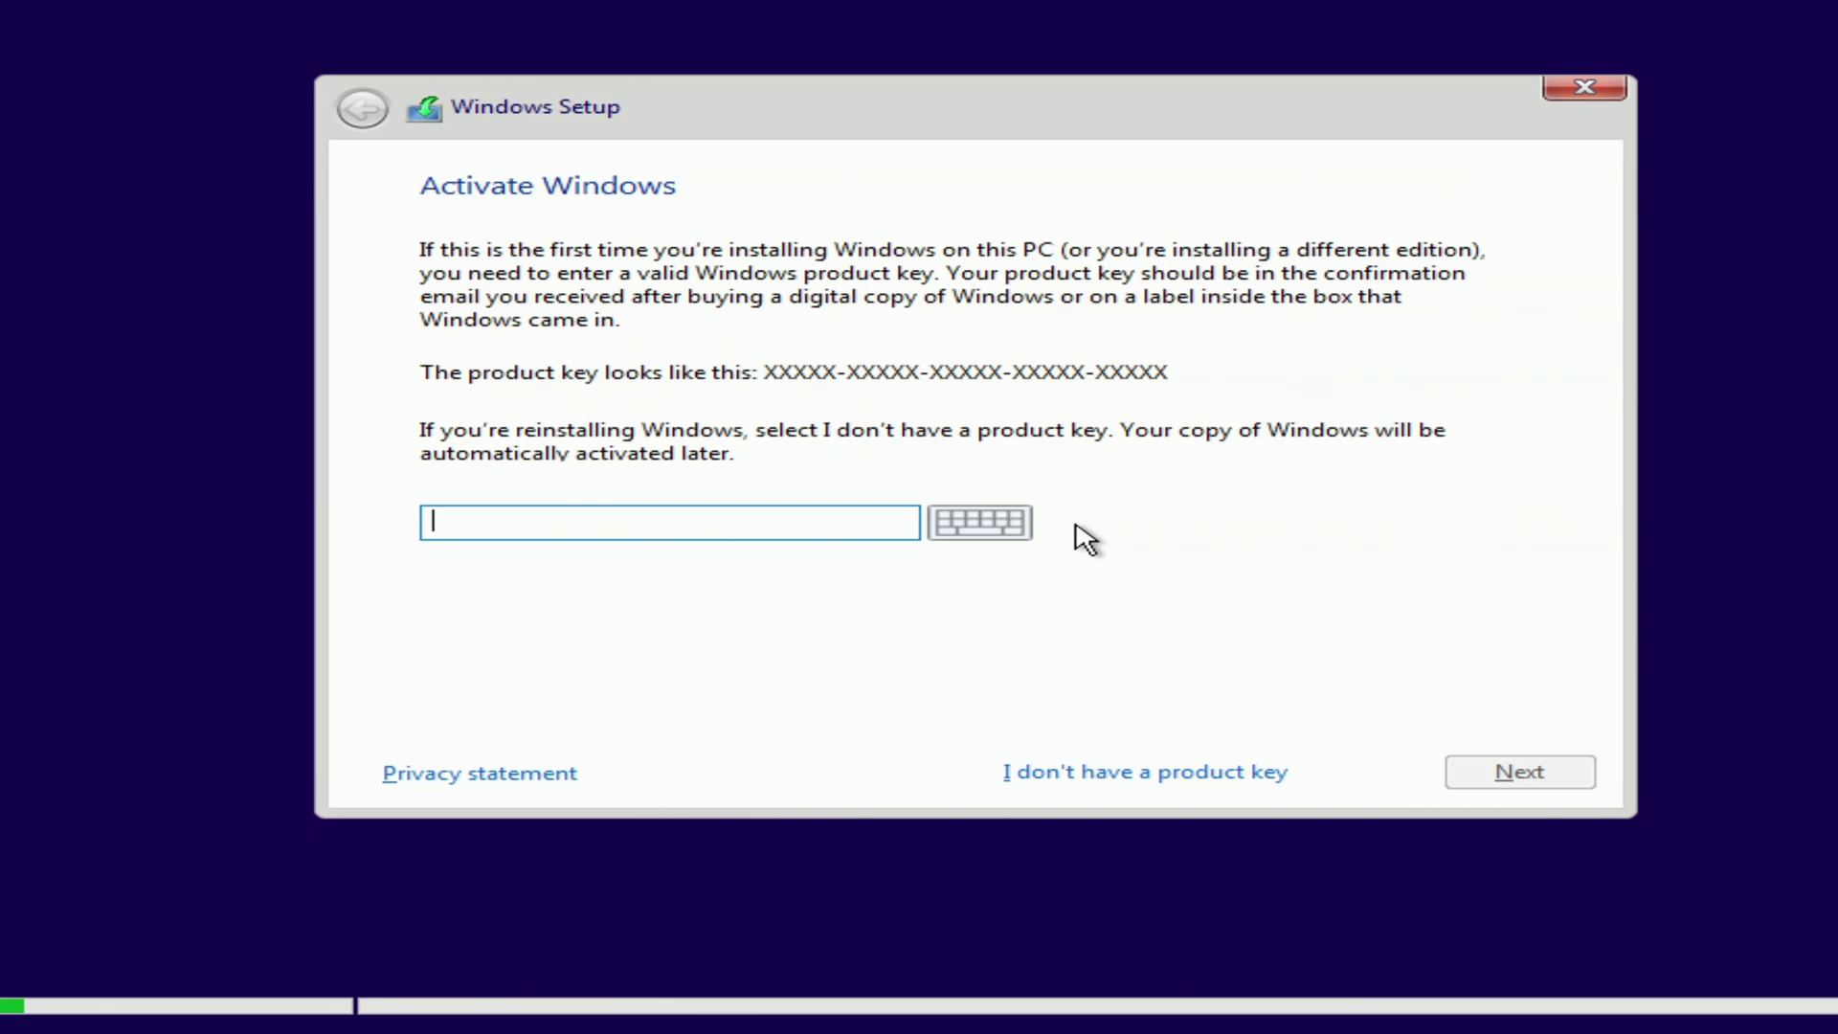
- Skip the product key and choose the Windows 10 Pro edition
click(1107, 774)
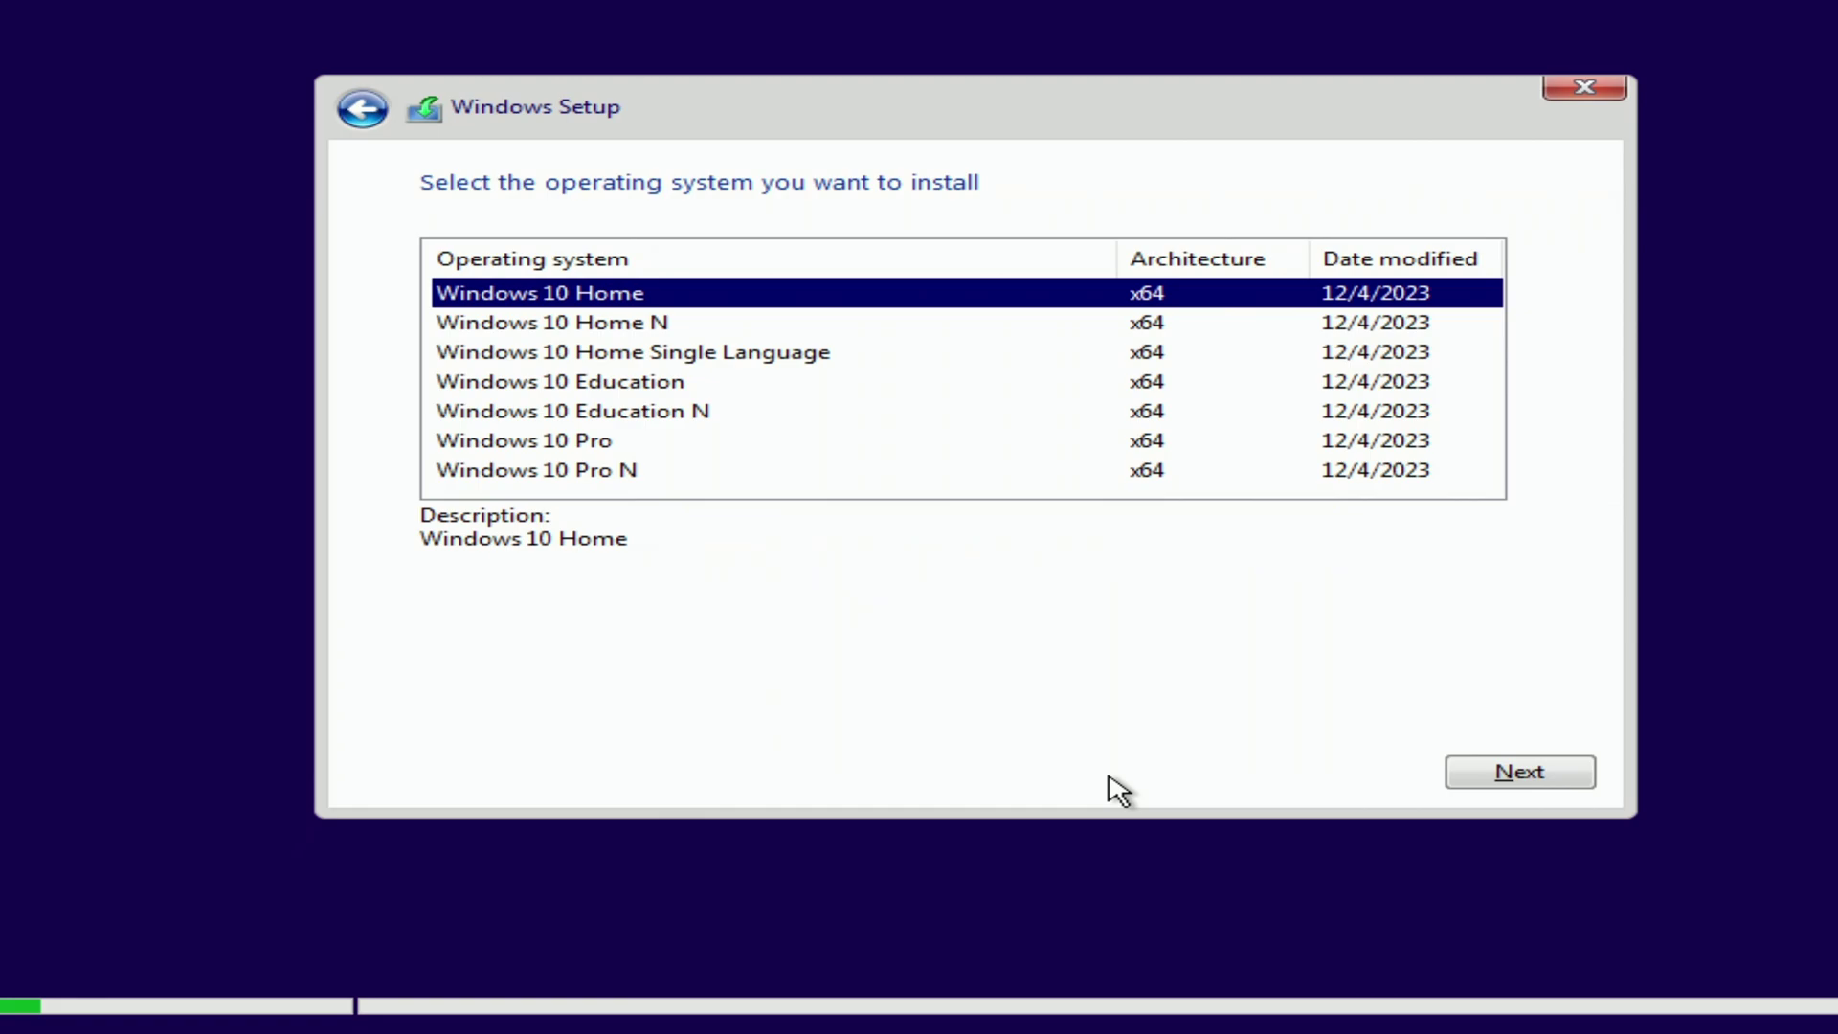
click(613, 445)
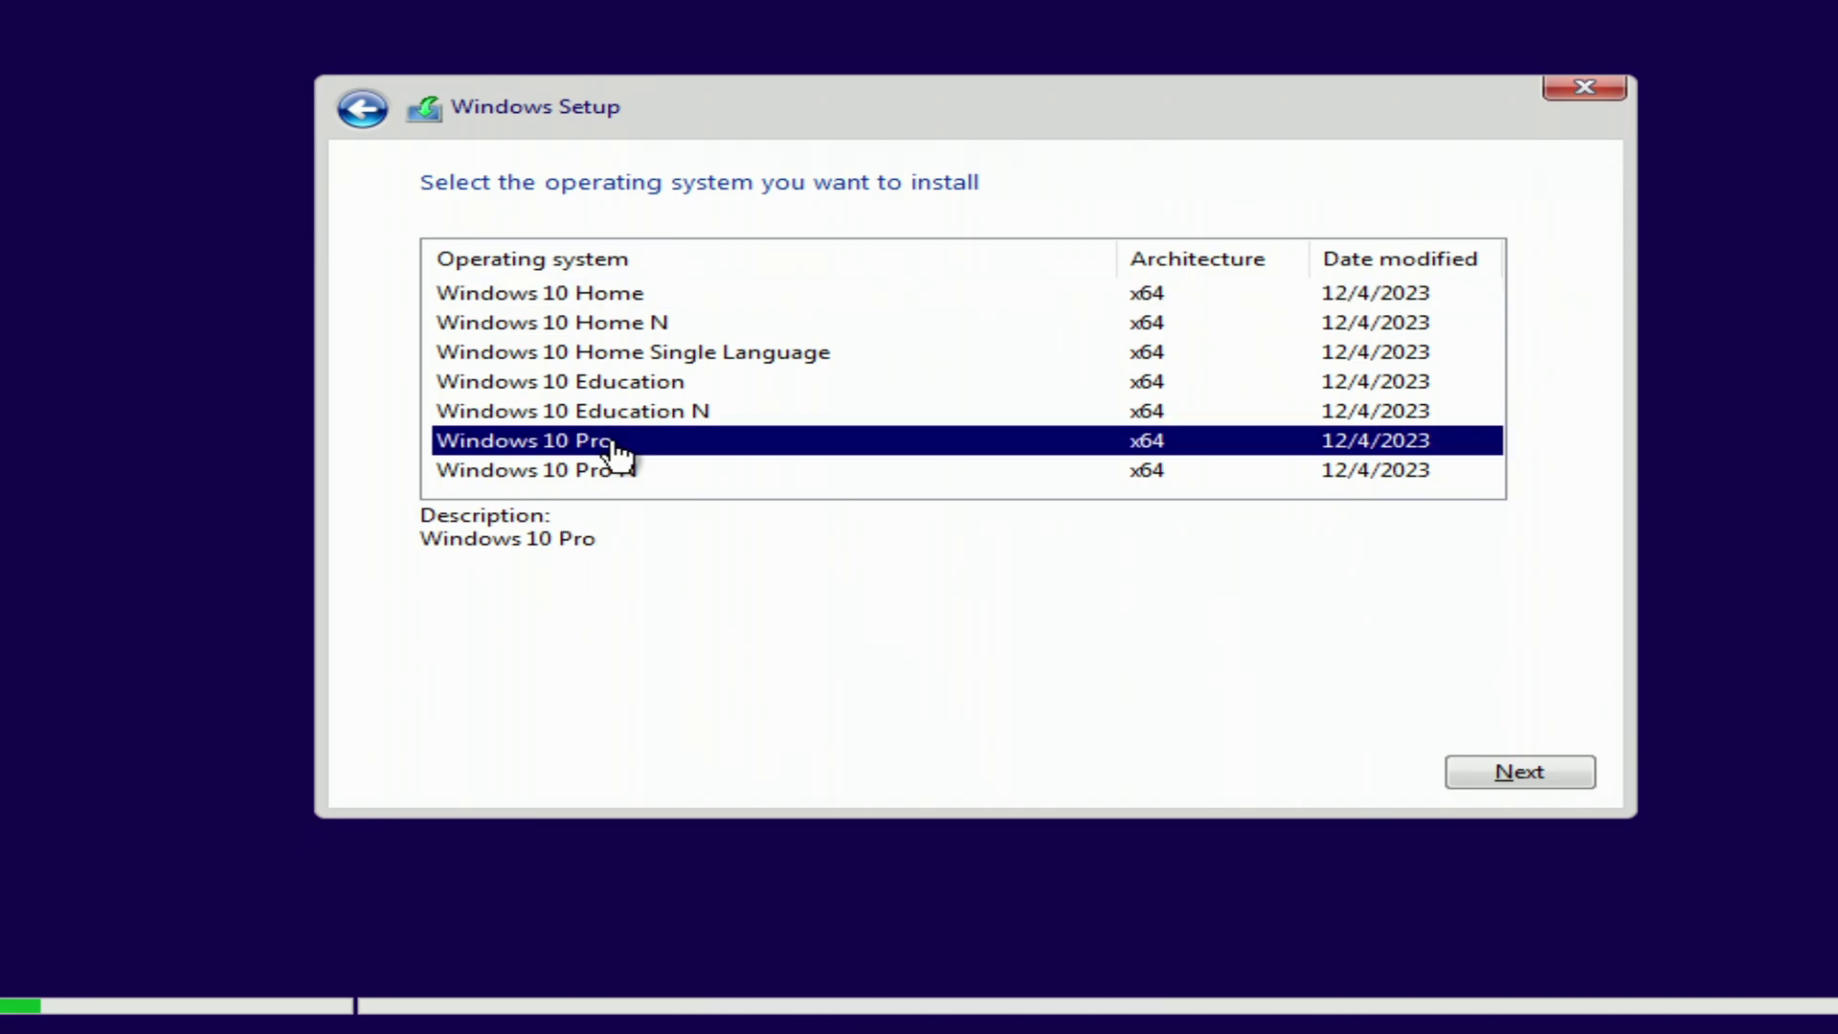
click(1466, 782)
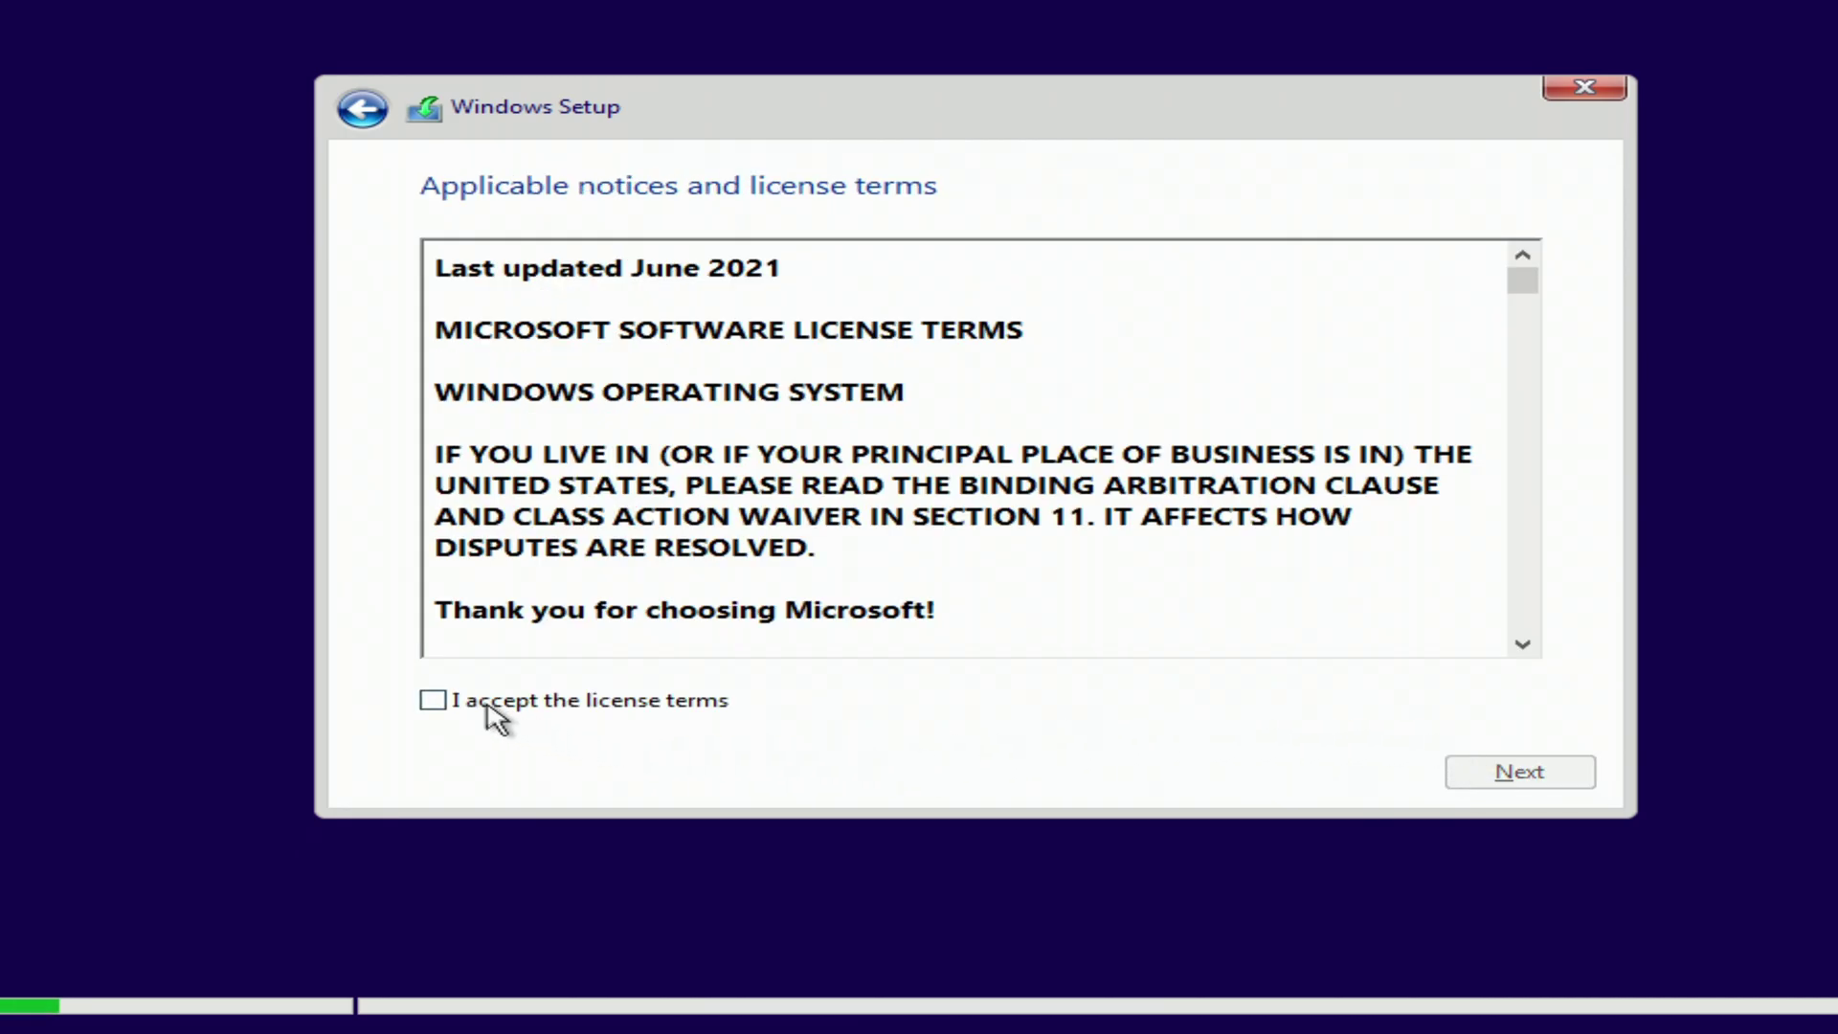
- Accept the license terms and choose the Custom clean installation
click(487, 706)
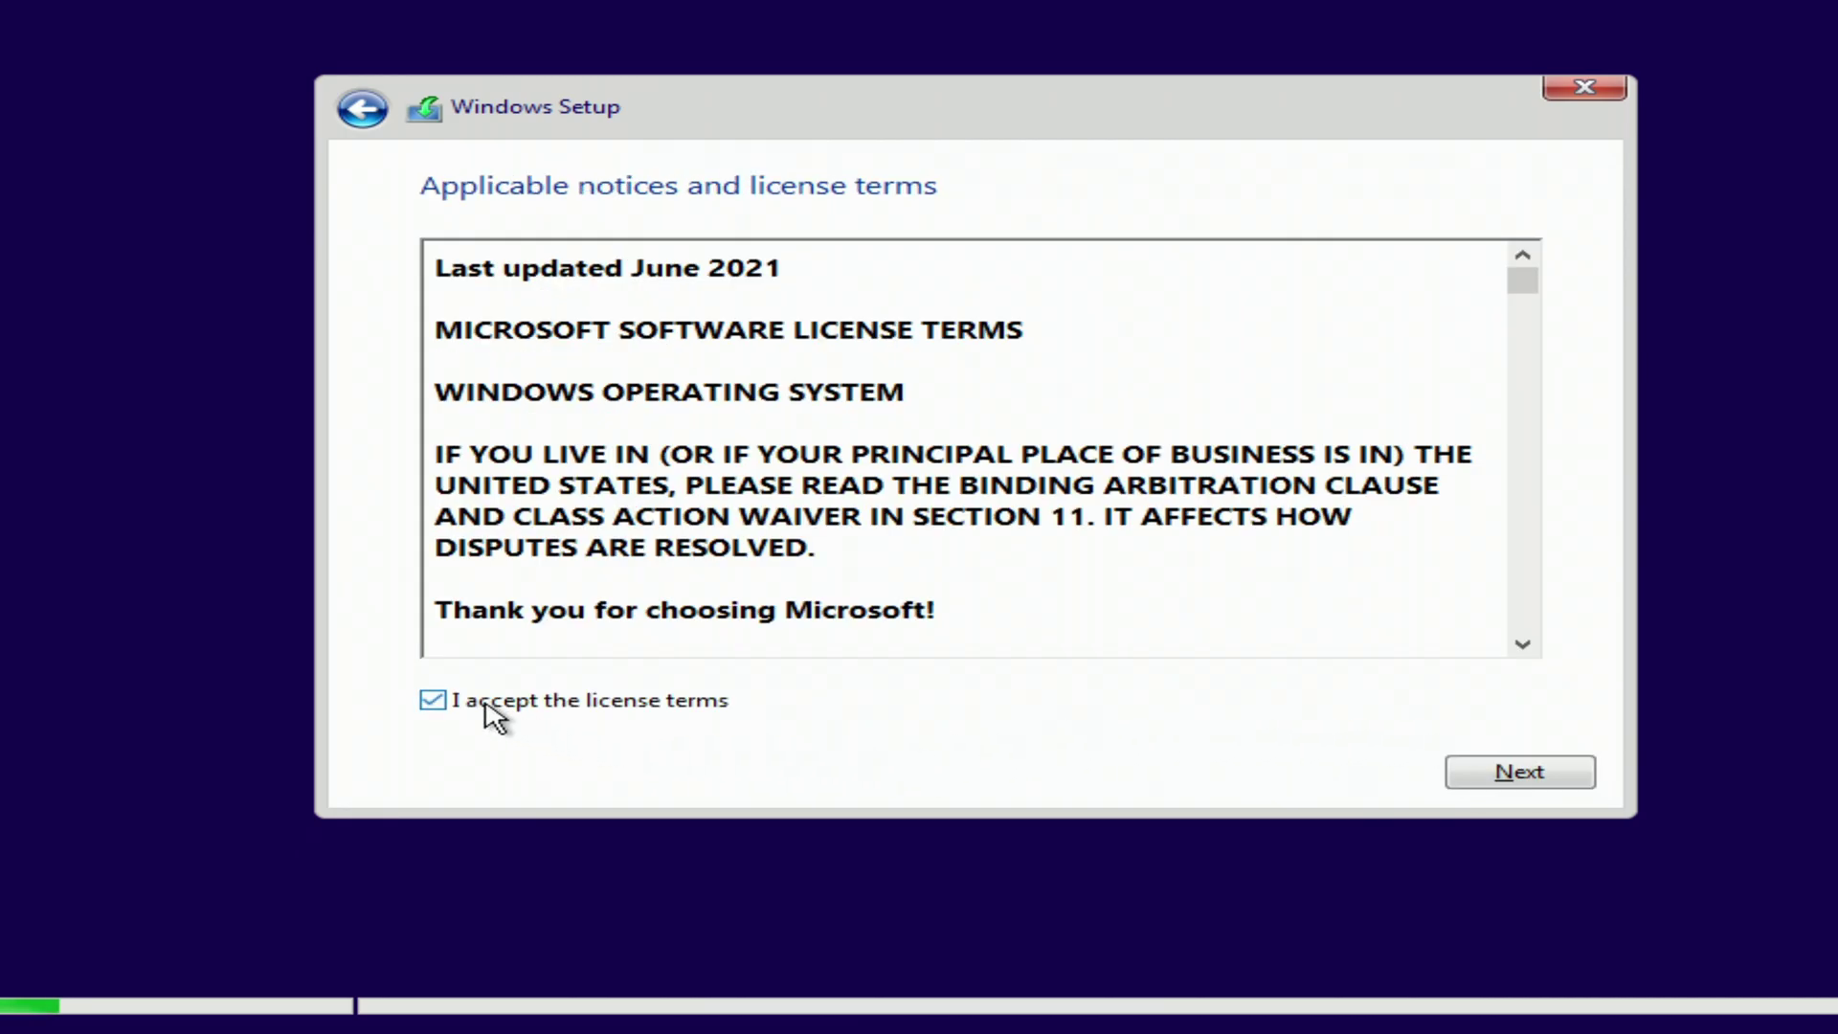
click(1472, 780)
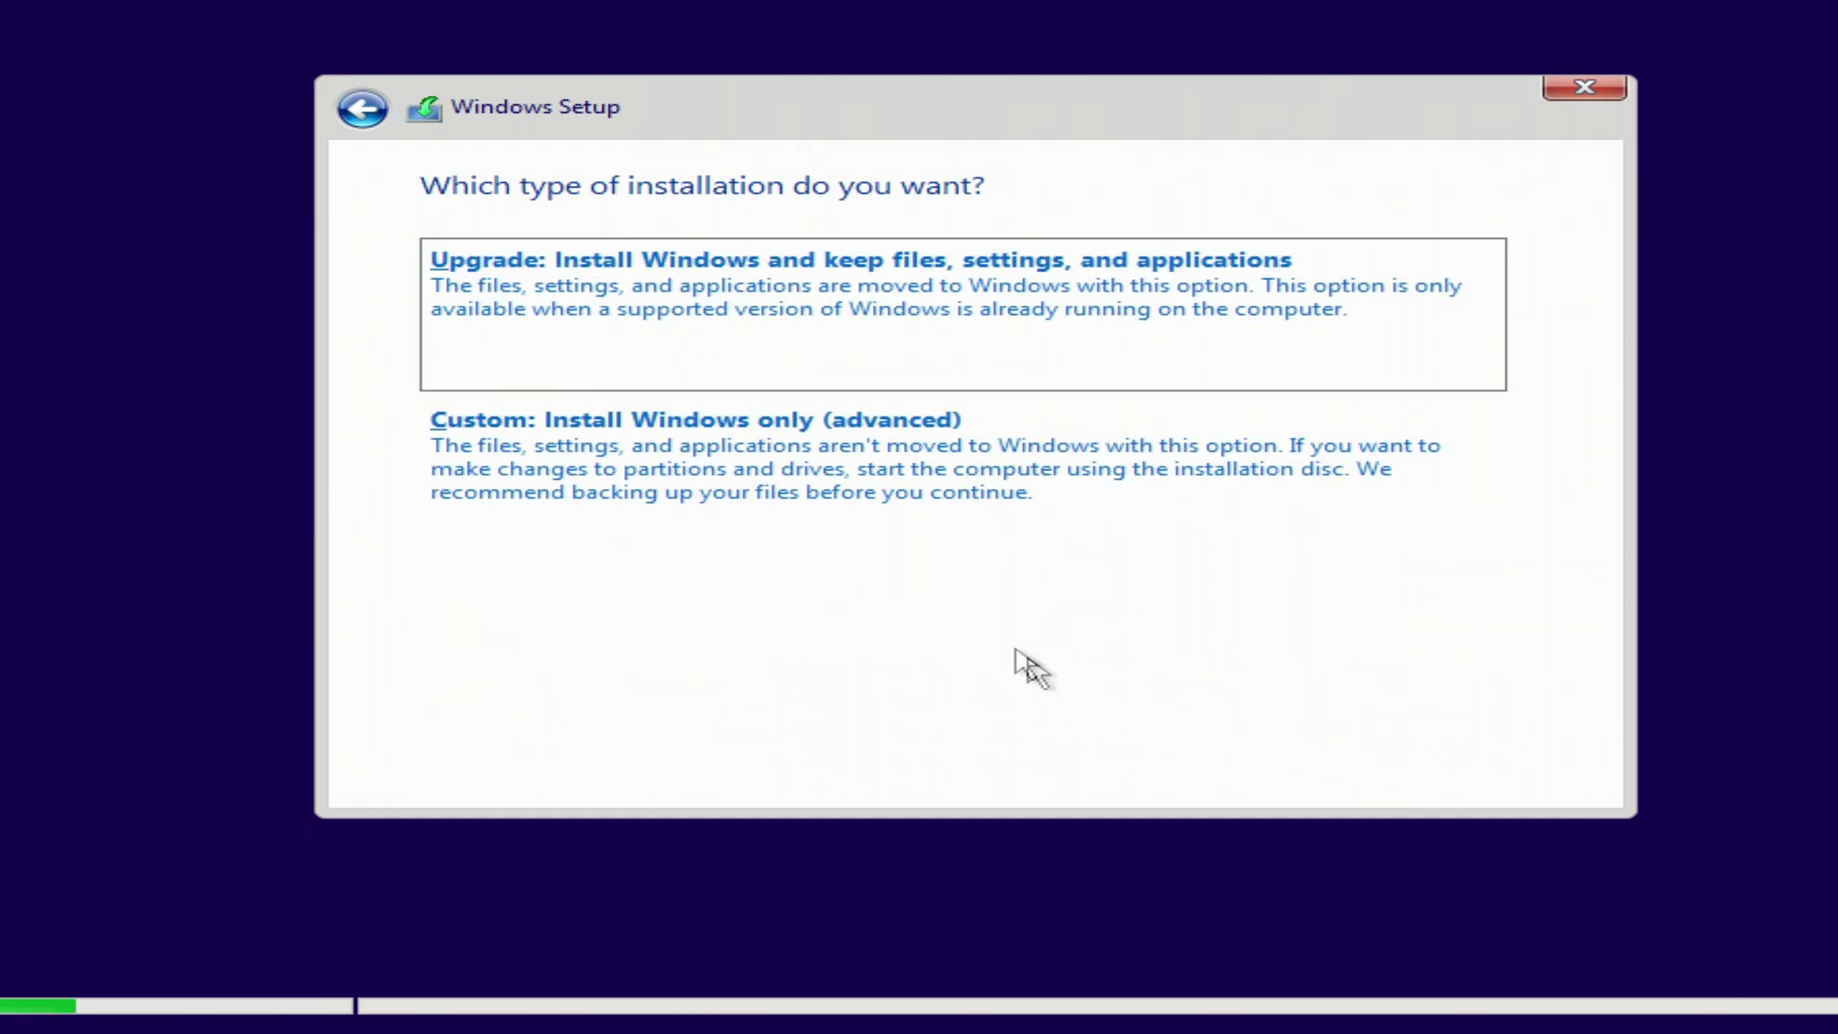
click(934, 495)
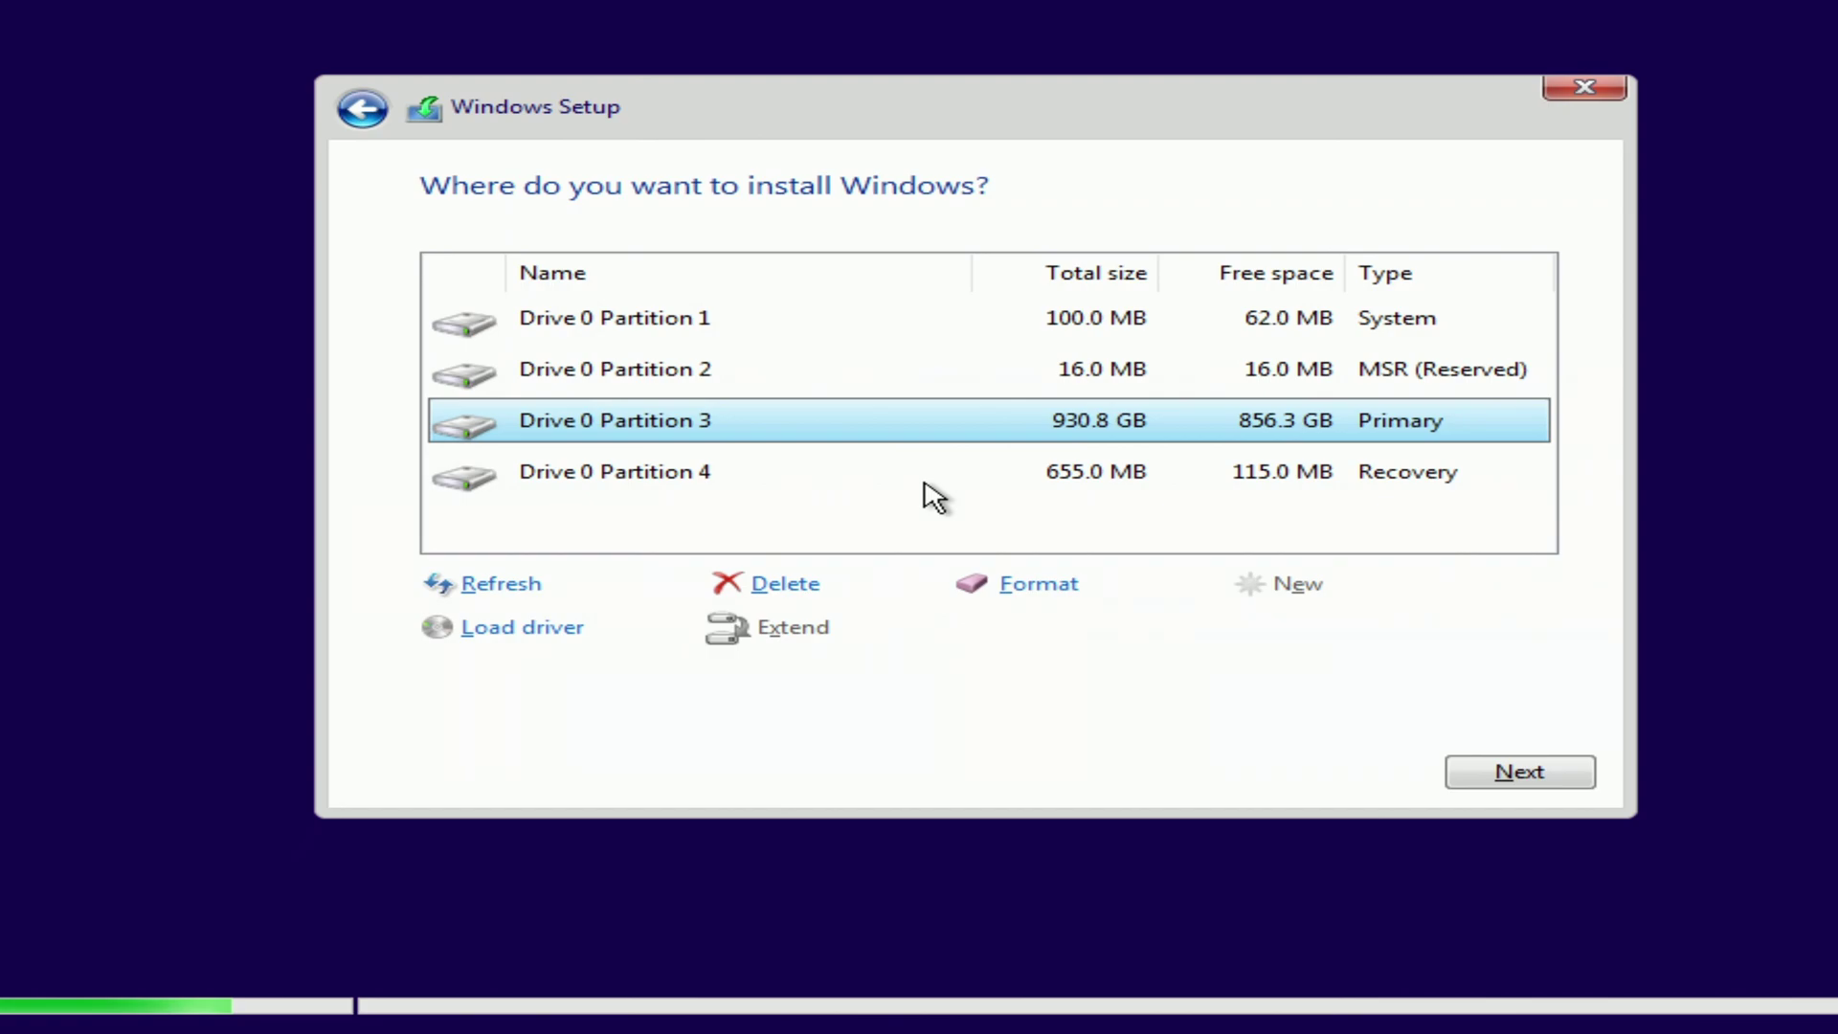
- Delete the 100 MB System and 16 MB MSR (Reserved) partitions
click(674, 331)
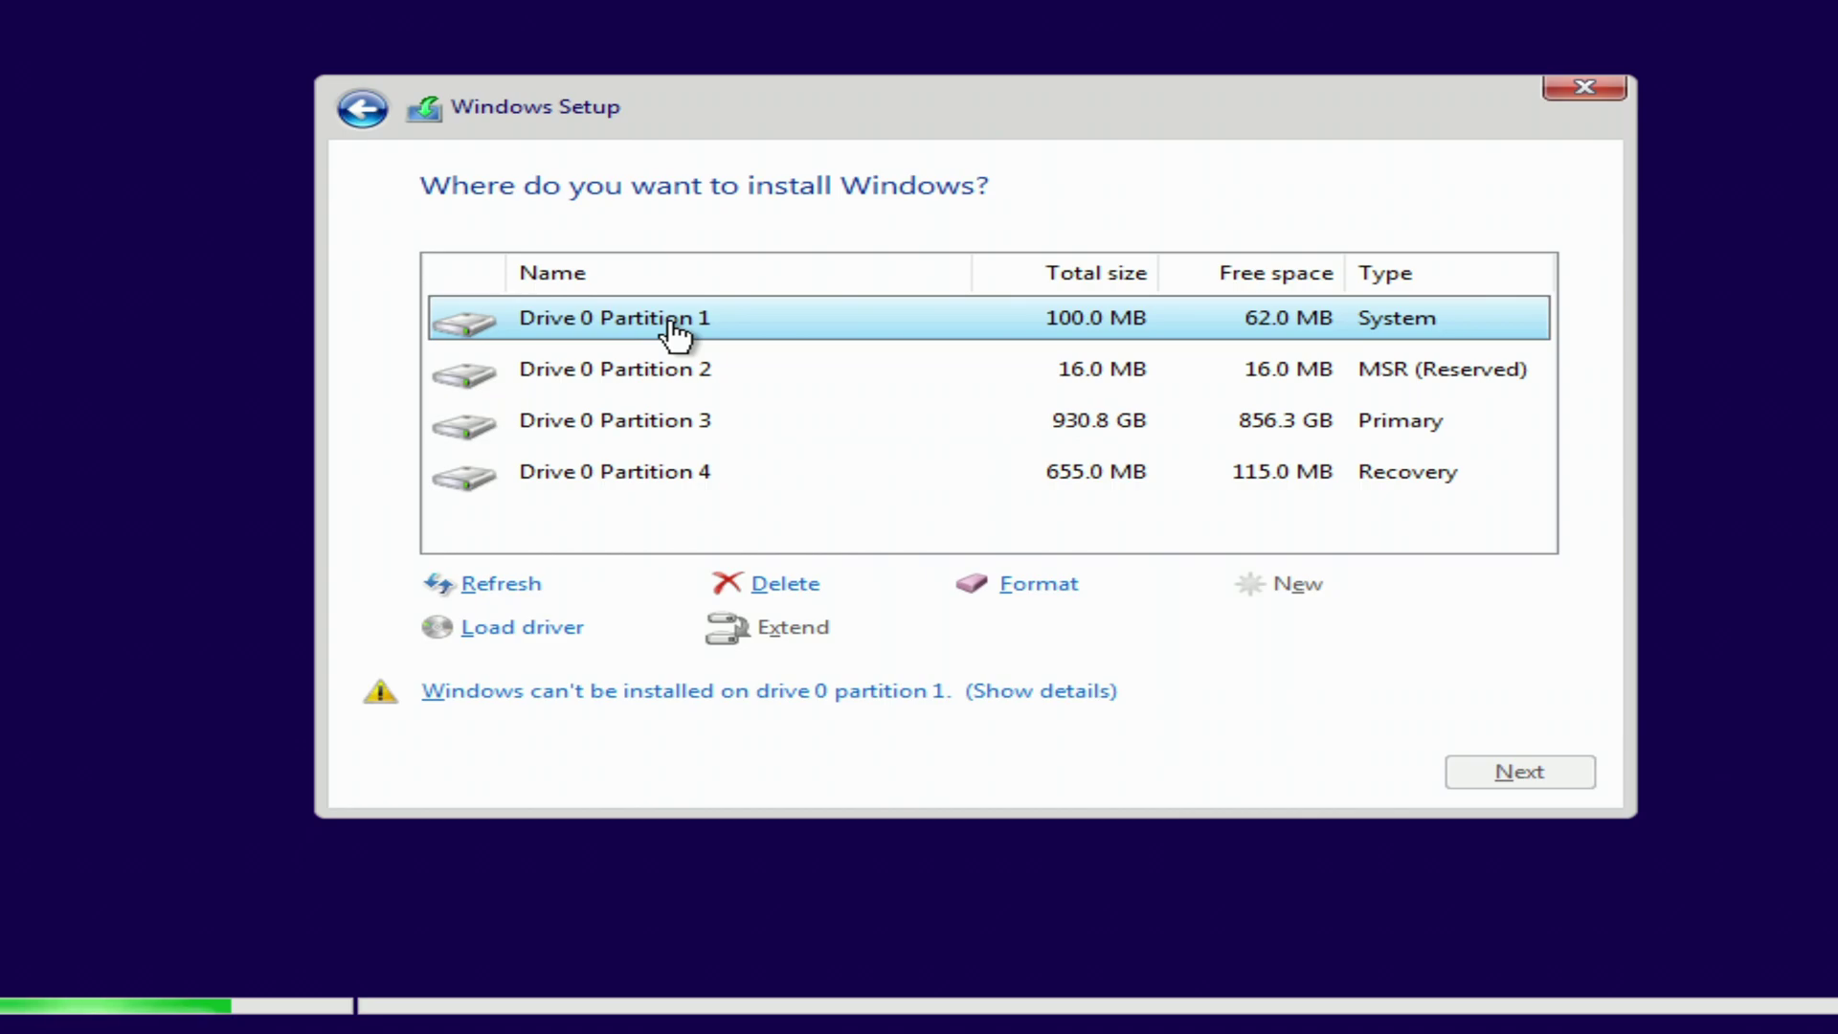
click(794, 586)
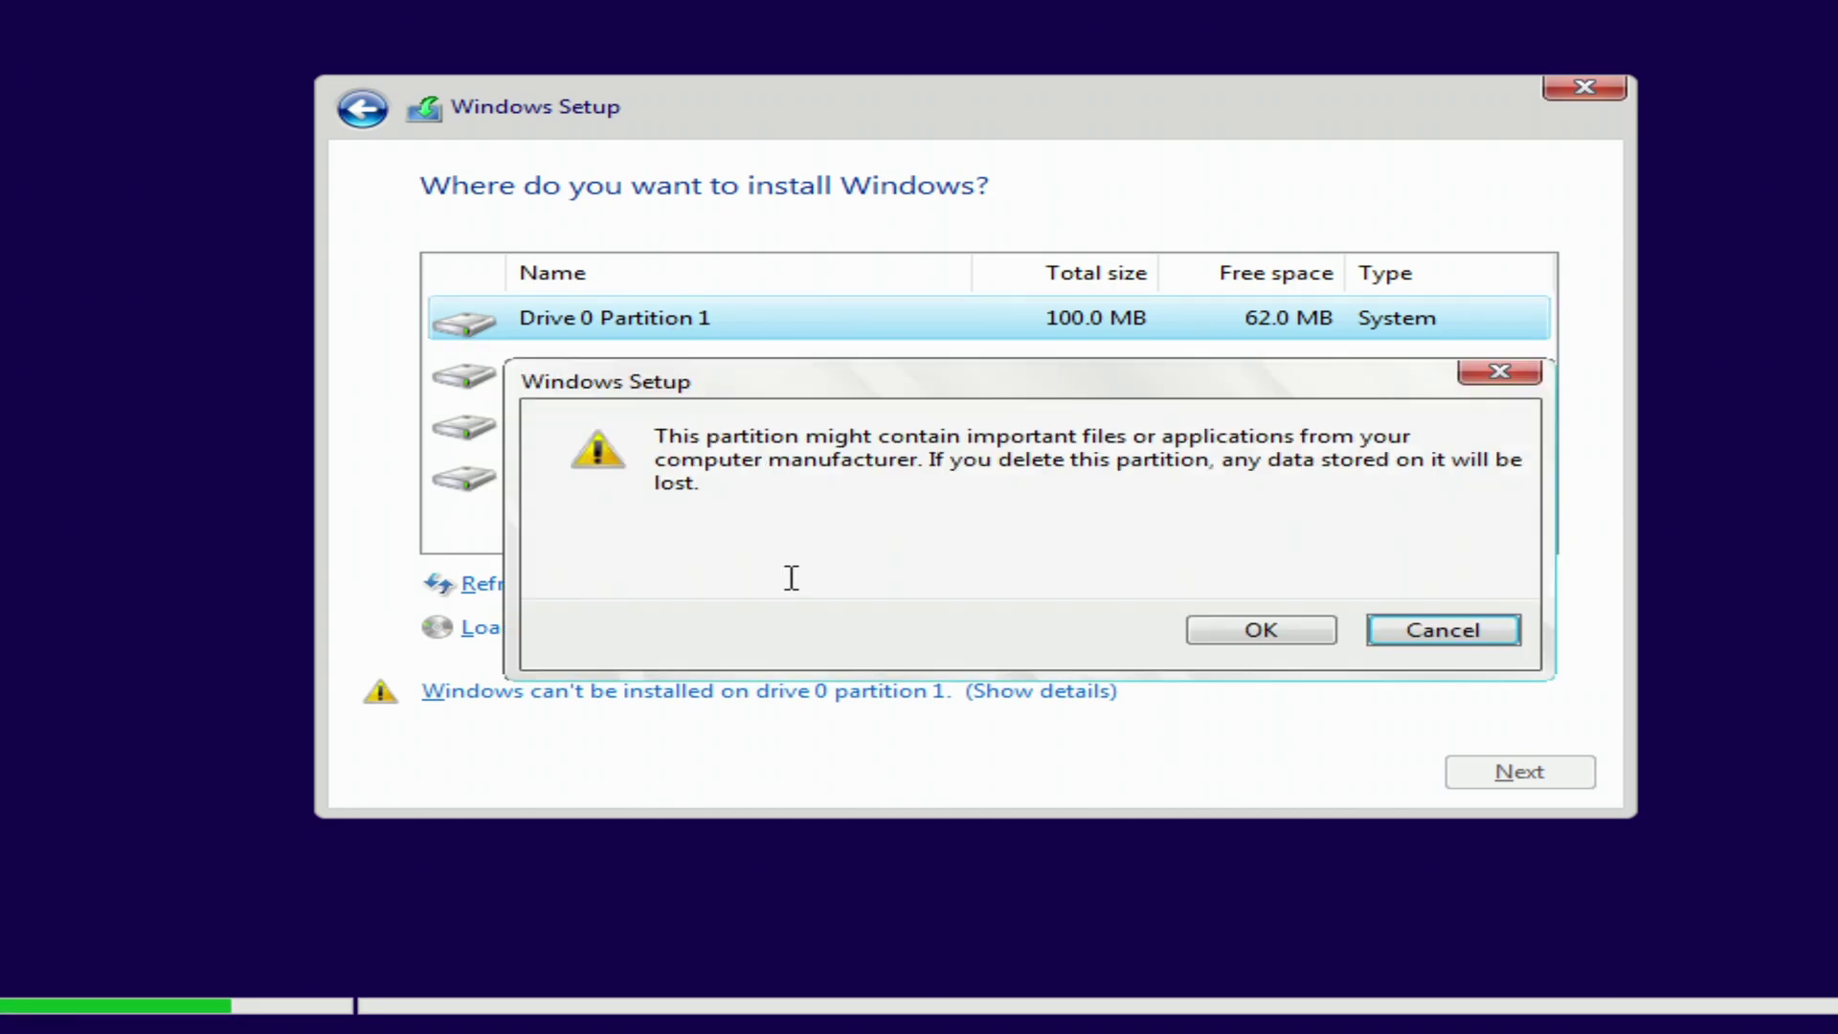
click(1264, 630)
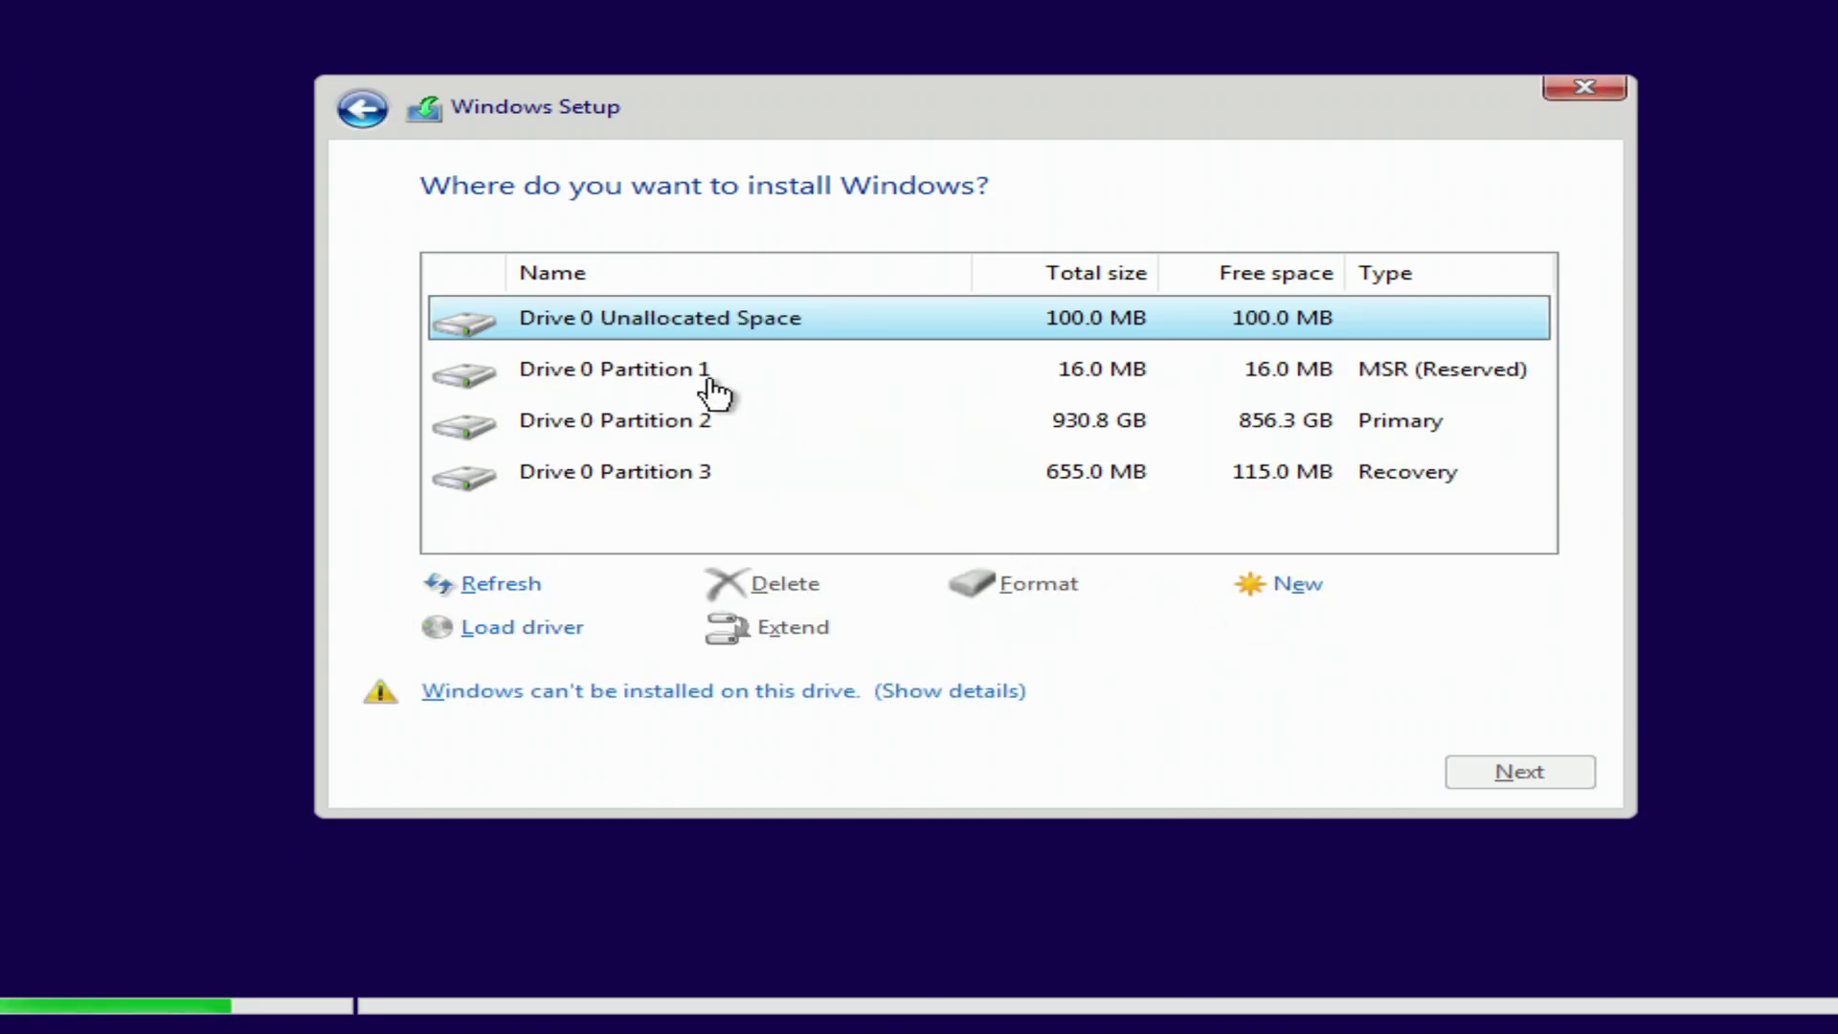
click(709, 380)
click(779, 587)
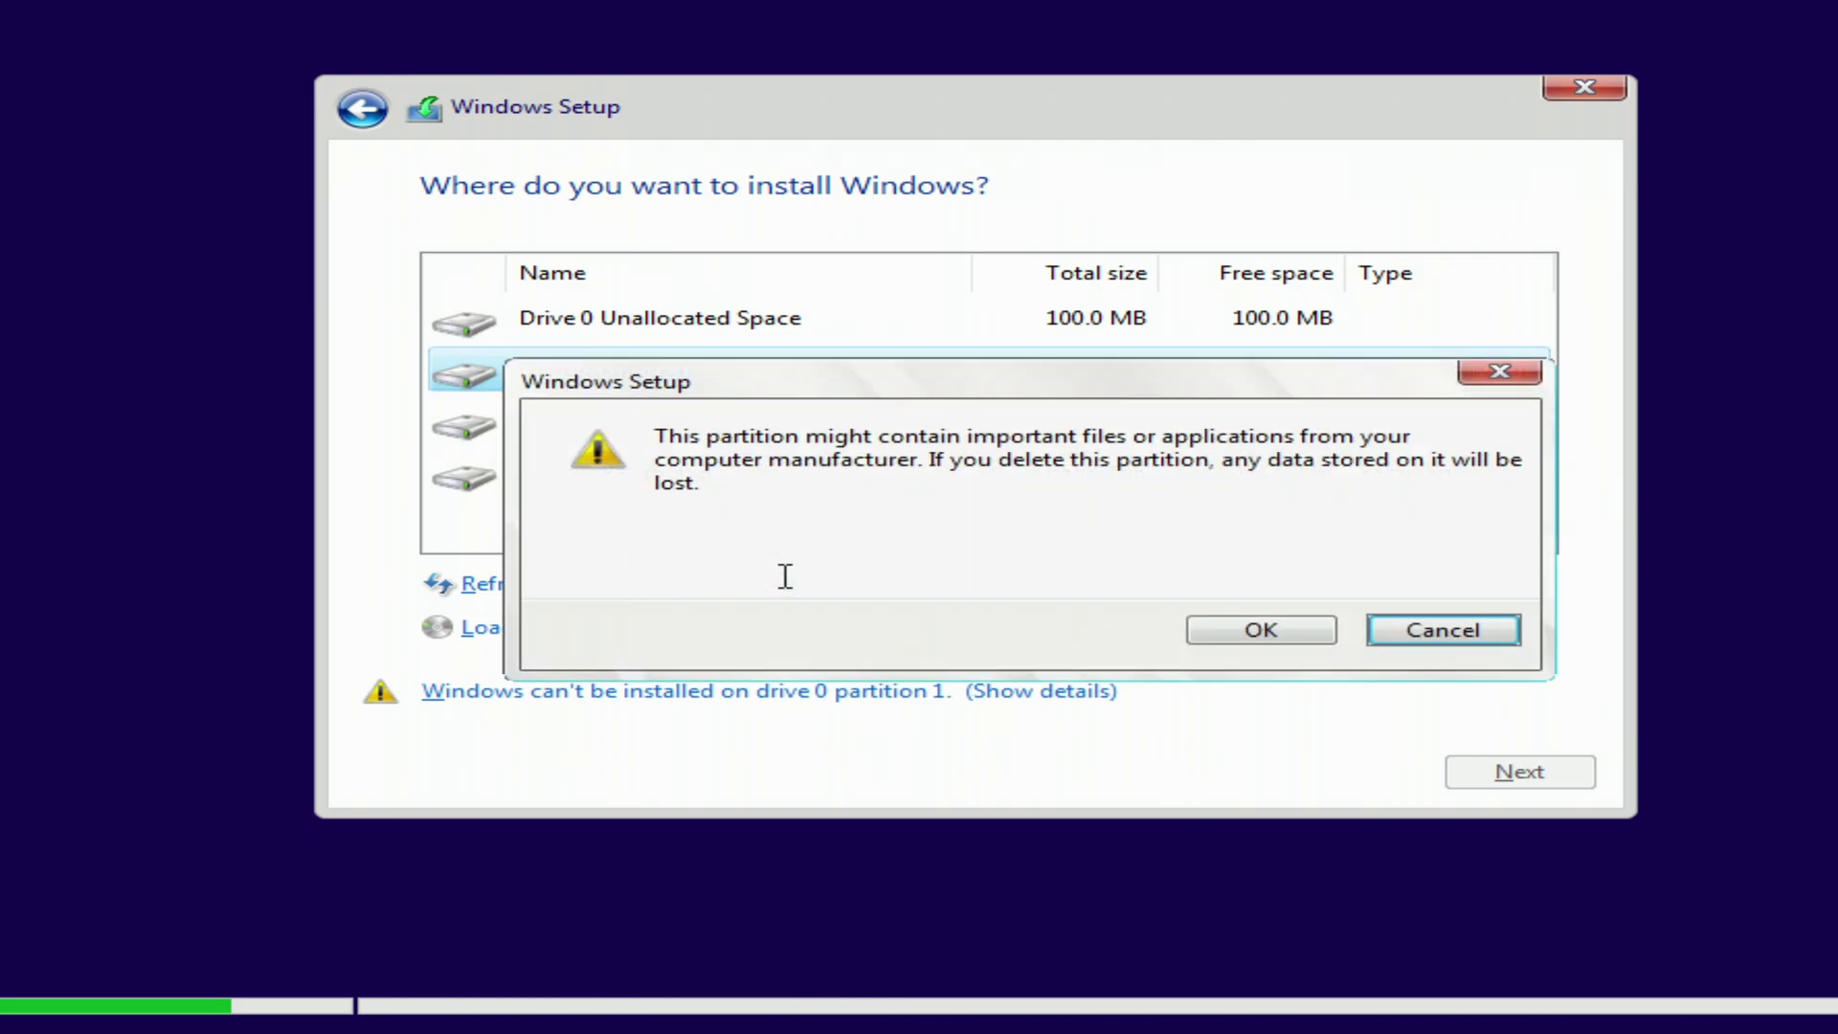
click(1229, 629)
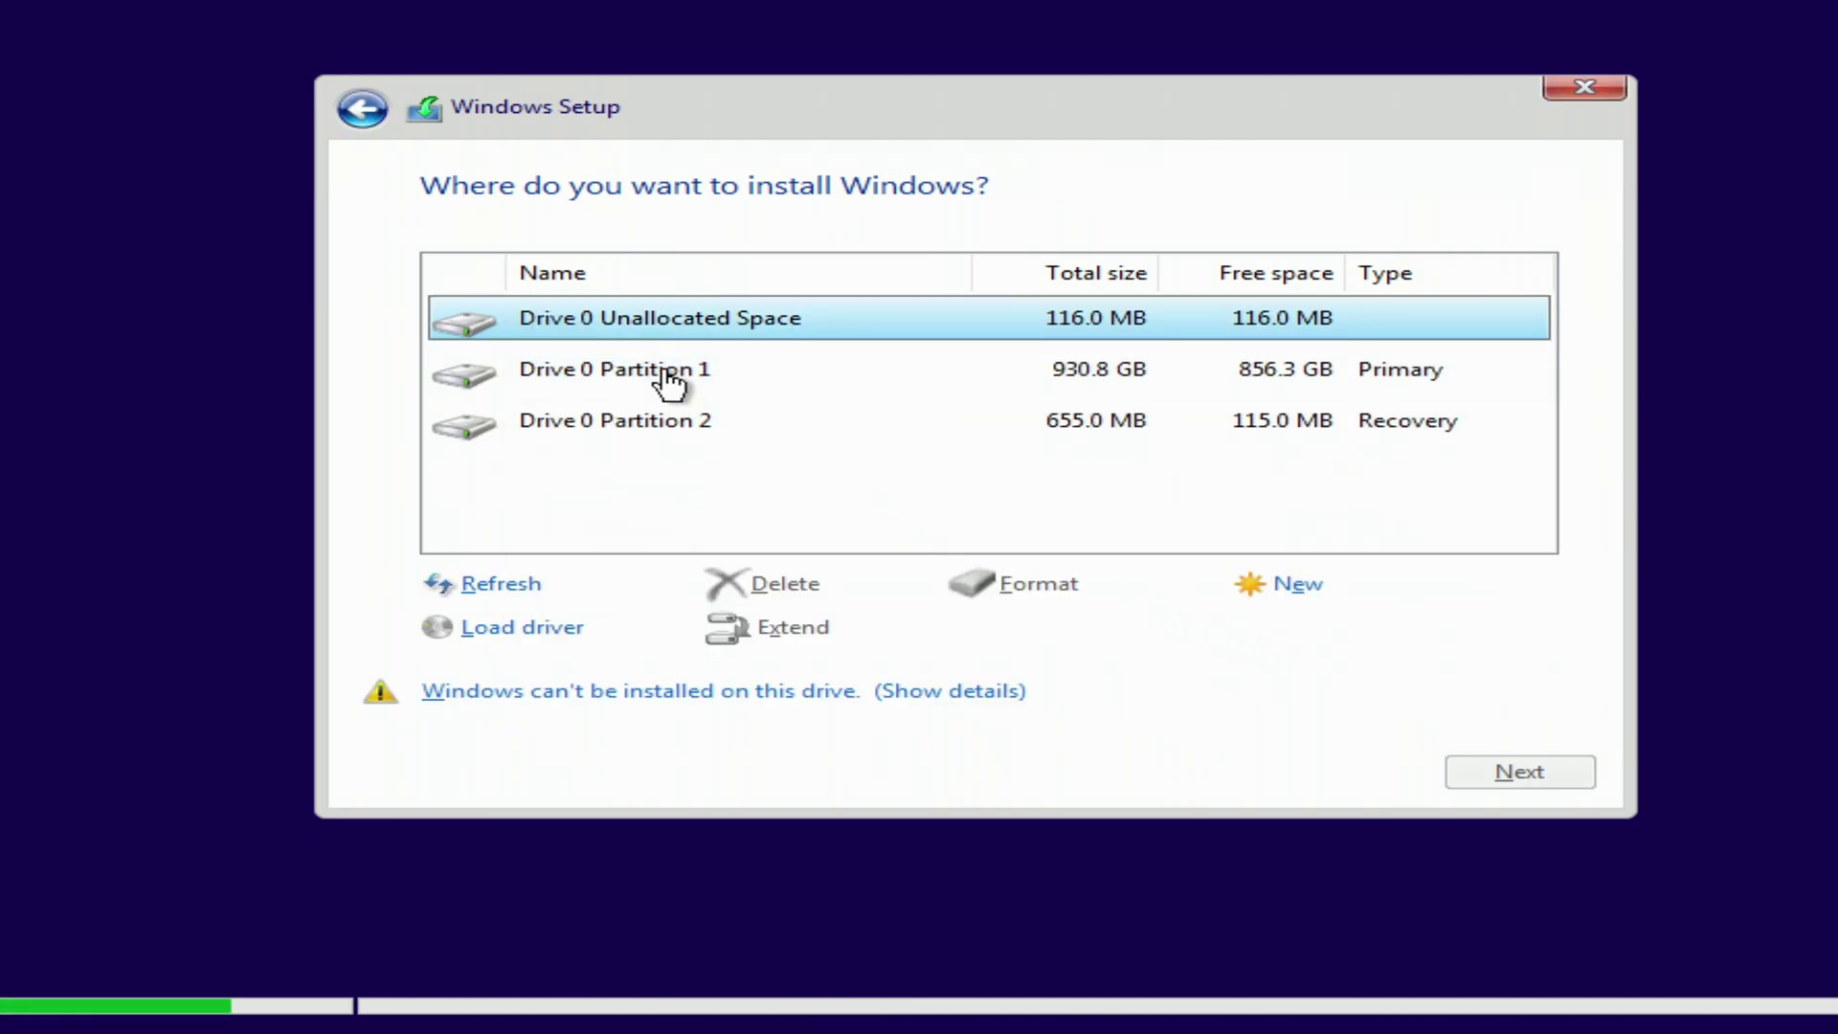
- Delete the remaining old and recovery partitions, then install Windows on the 931.5 GB unallocated space
click(671, 380)
click(820, 586)
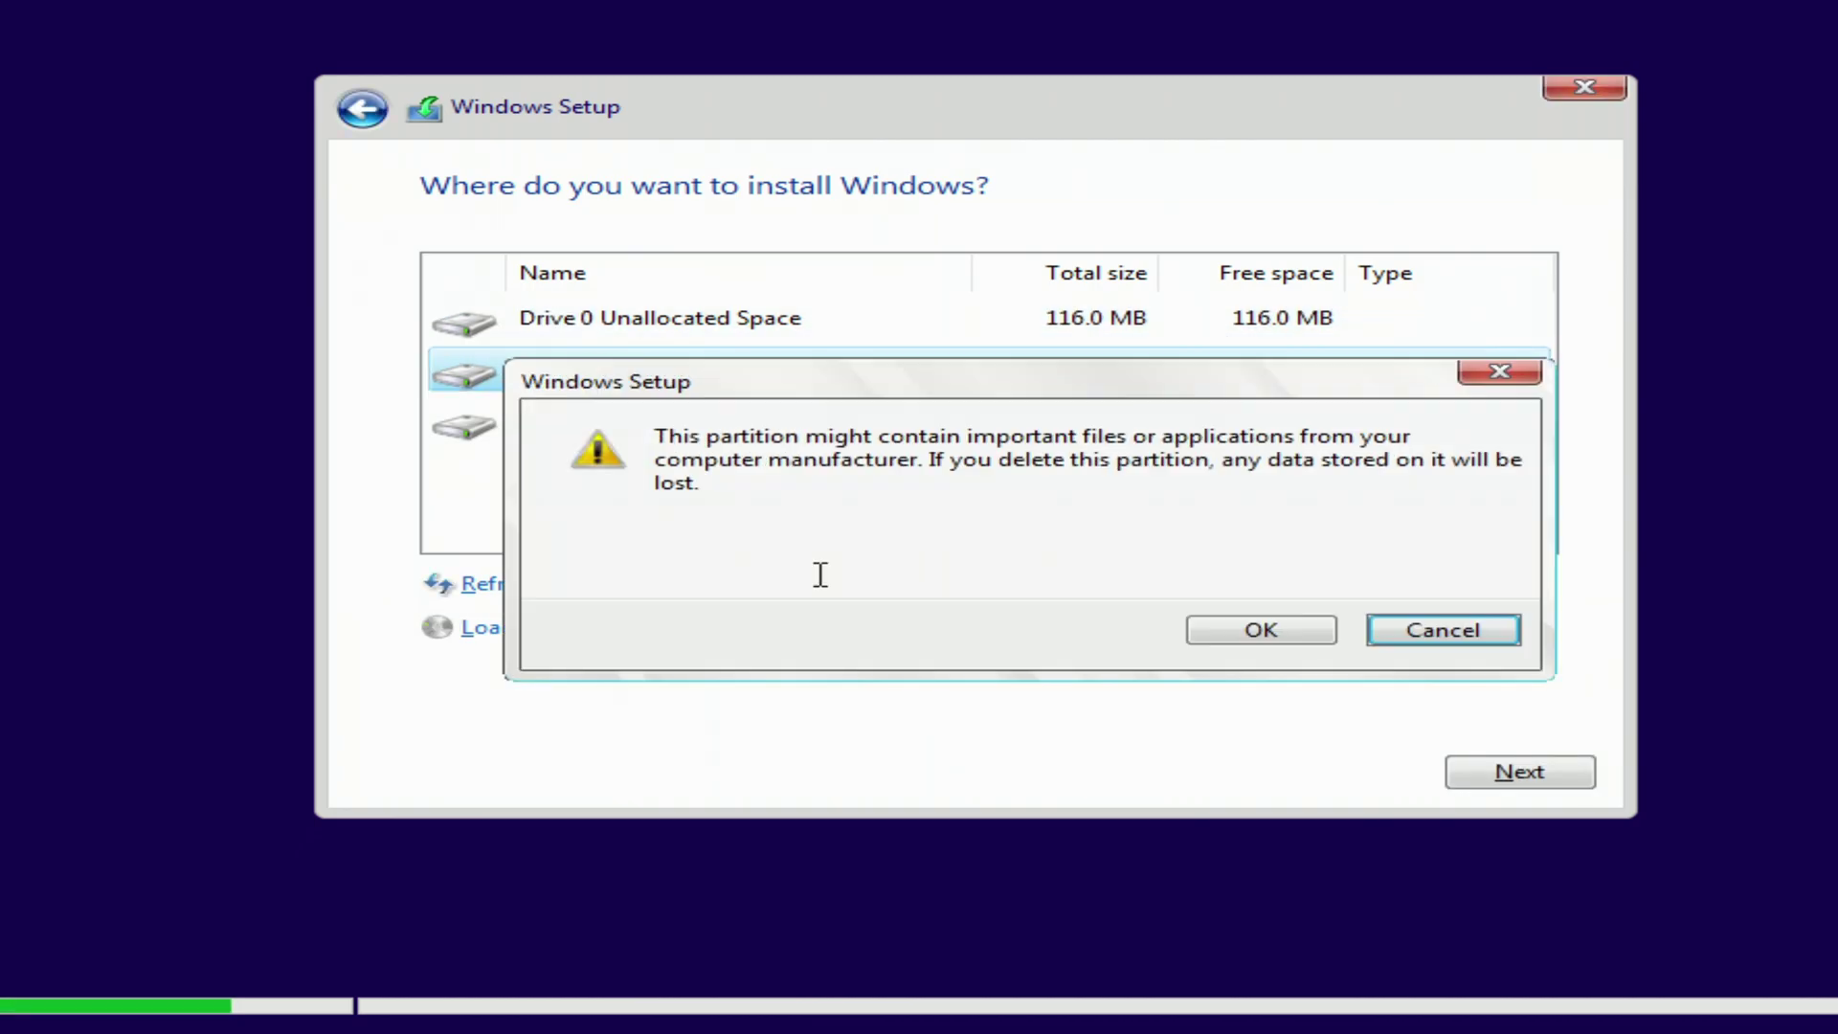
click(1274, 634)
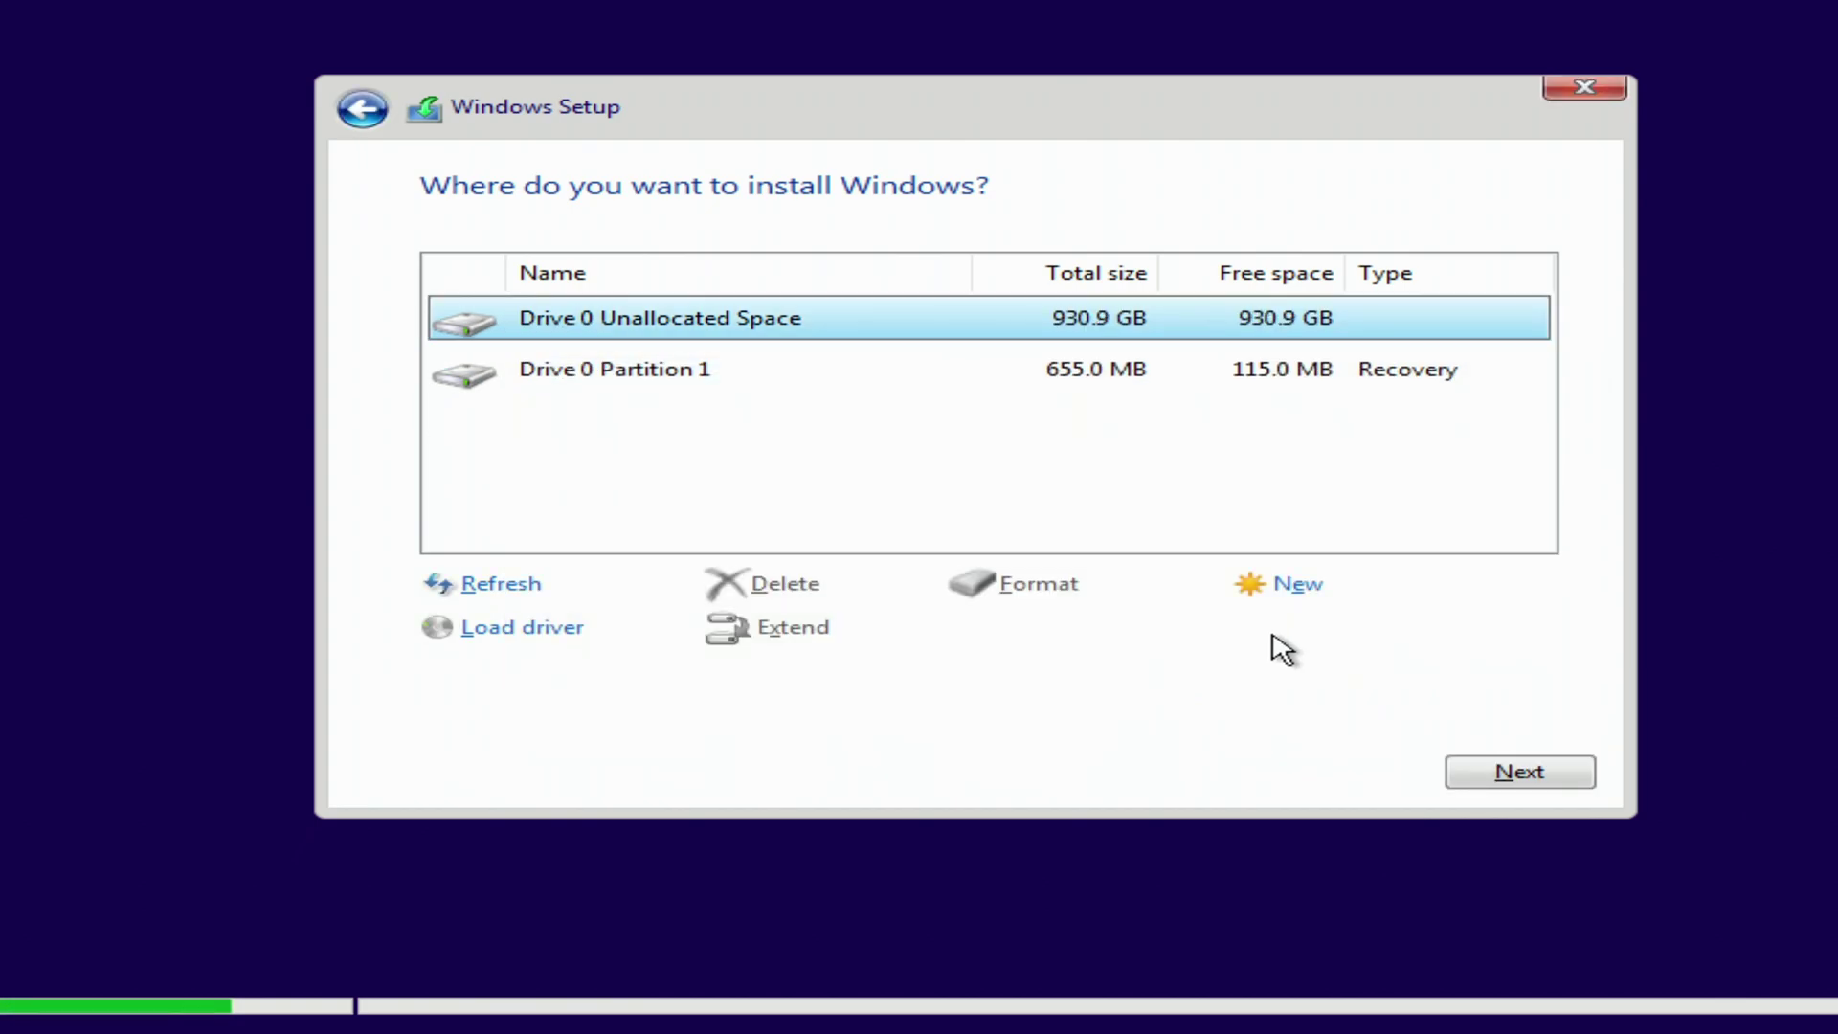
click(678, 379)
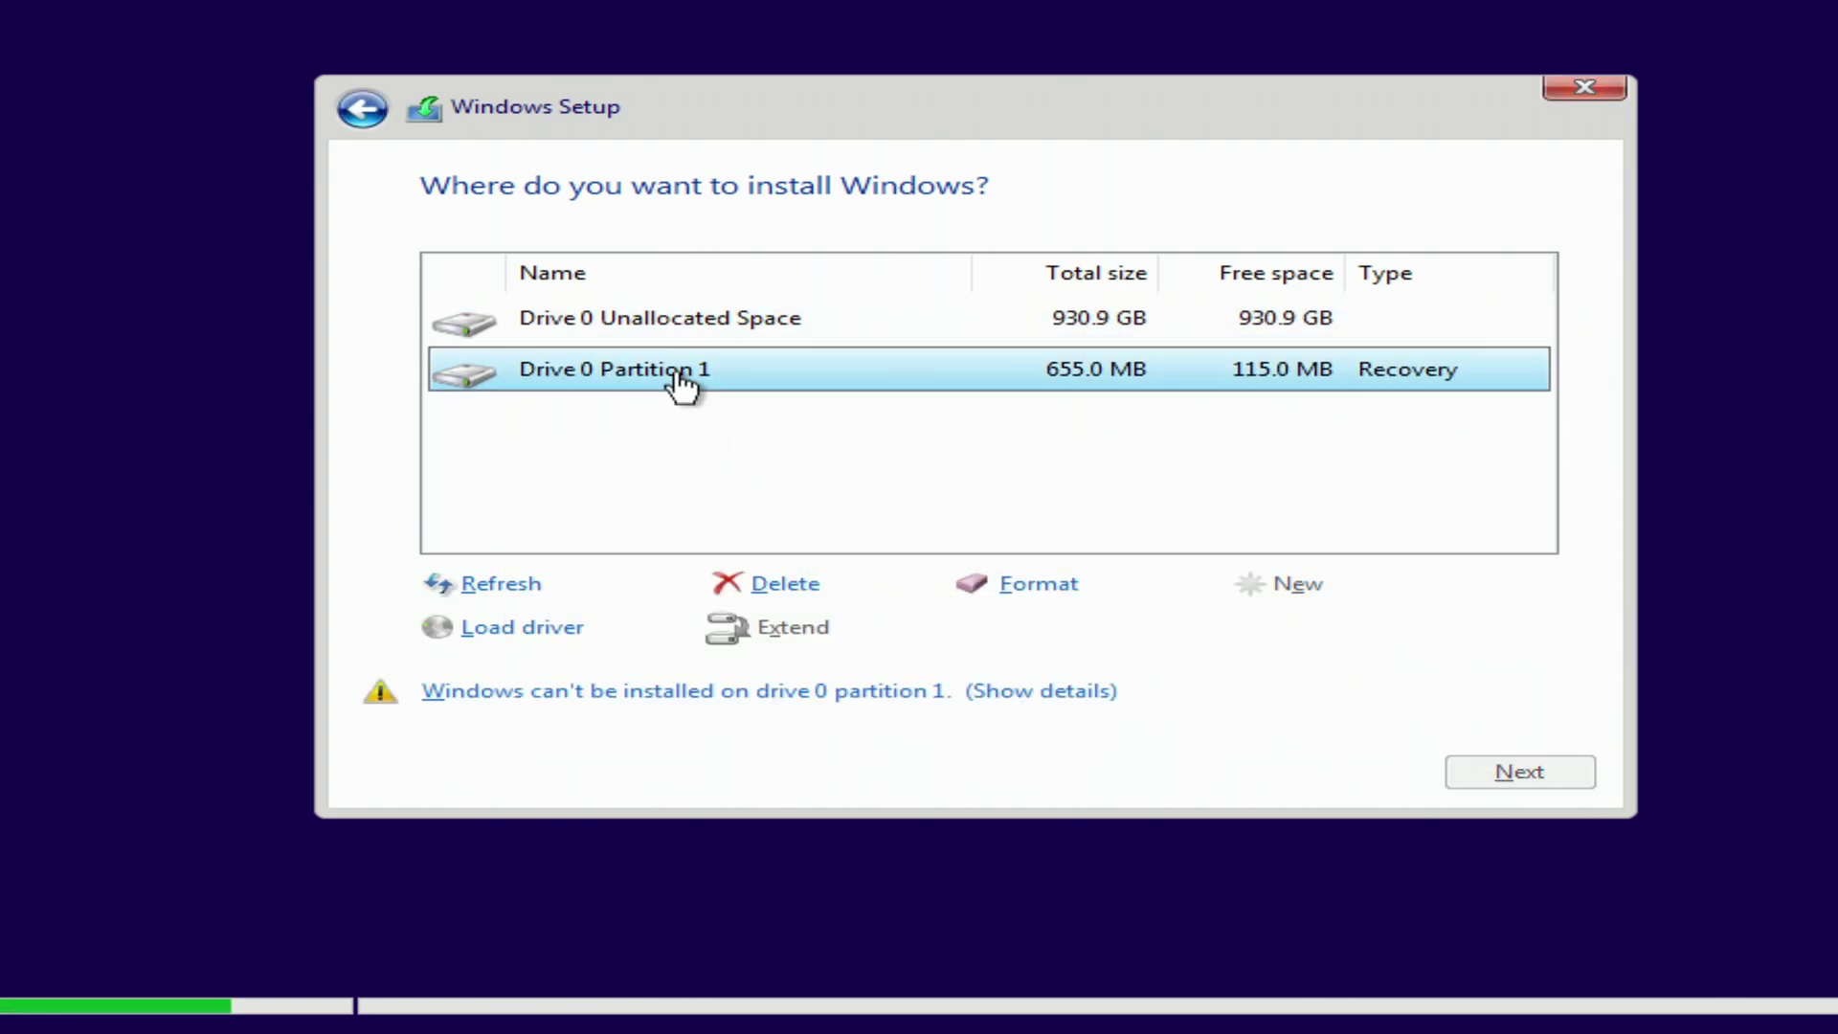
click(783, 581)
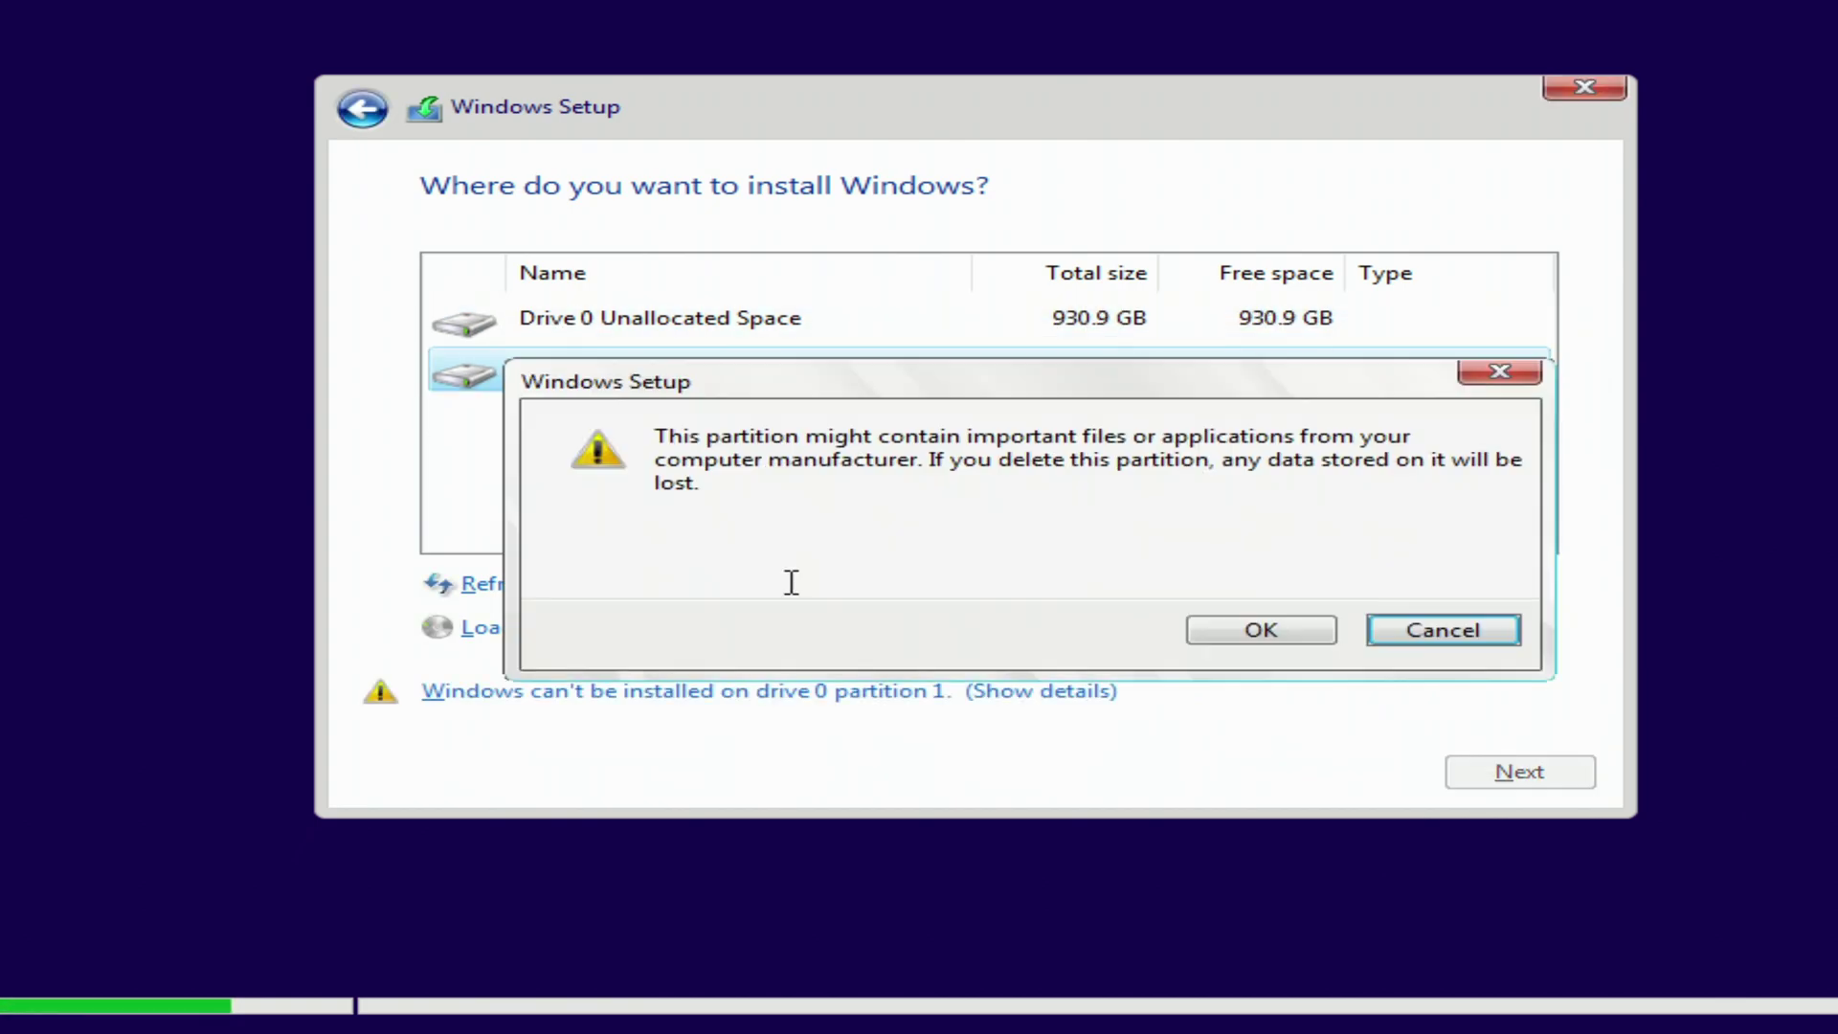
click(1226, 639)
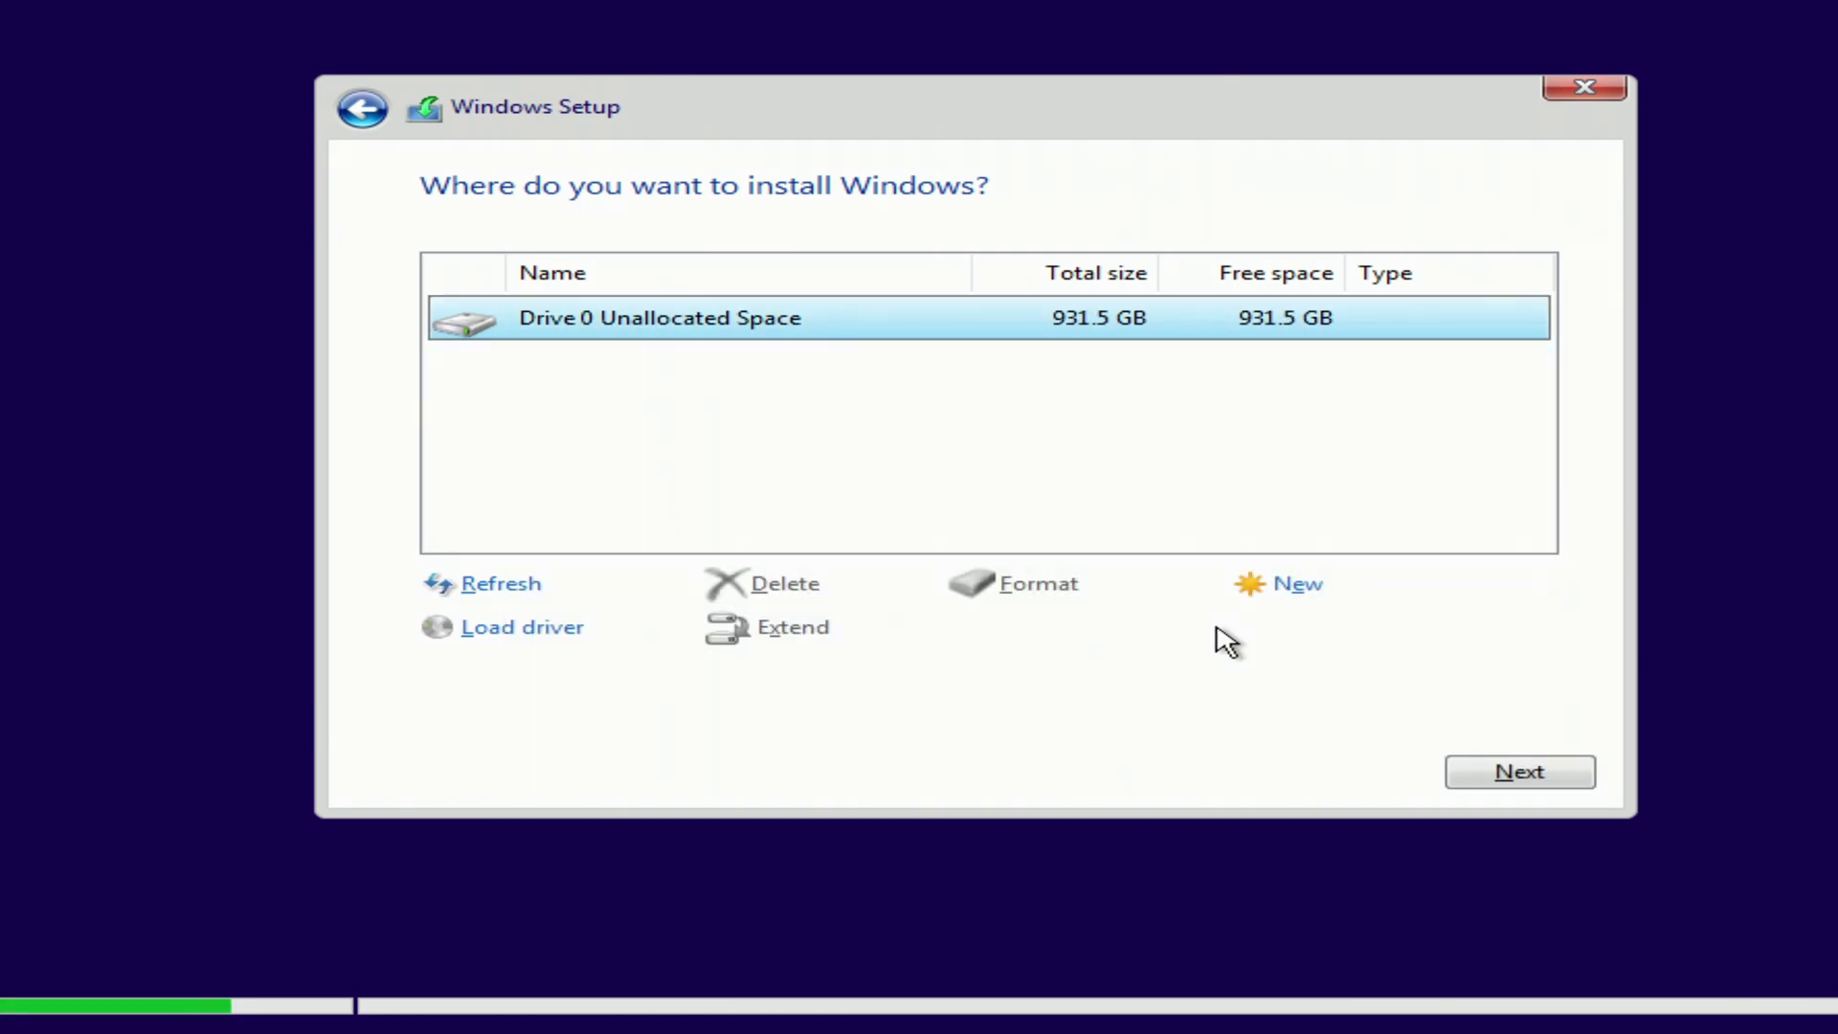
click(1500, 777)
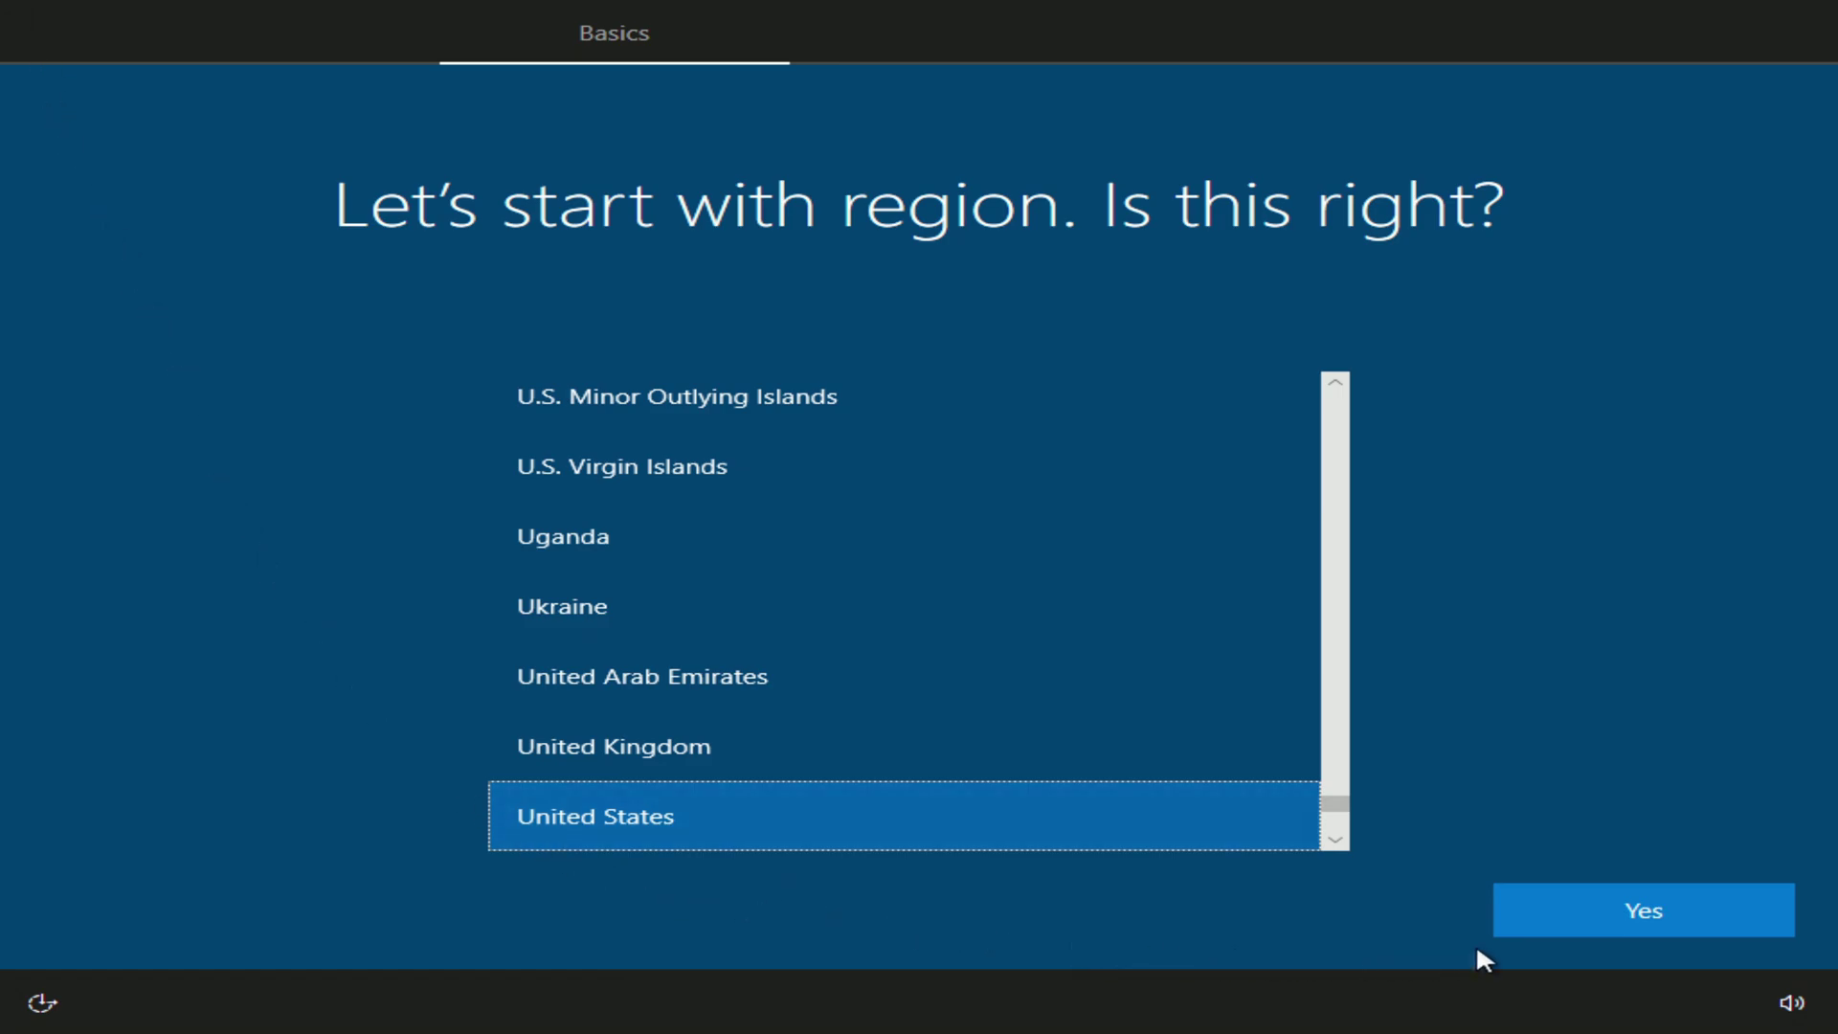
- Accept United States as the region and US keyboard, with no second layout
click(1541, 909)
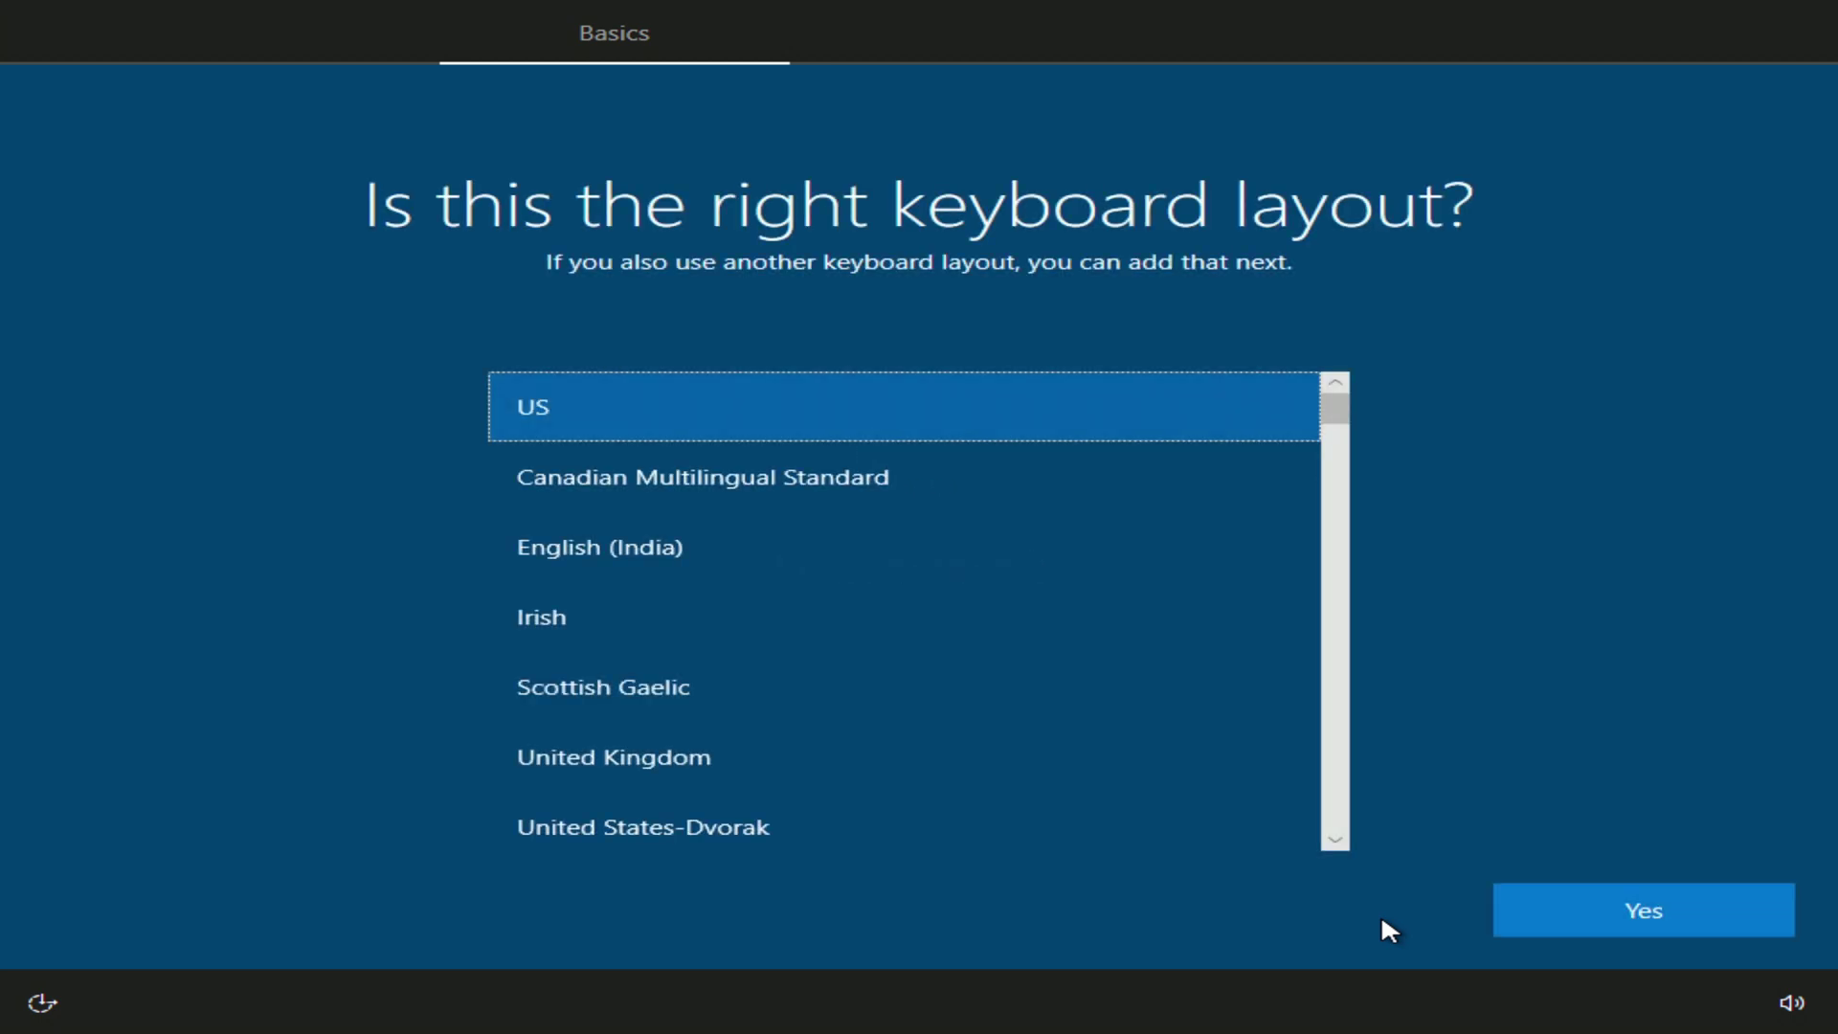
click(1539, 914)
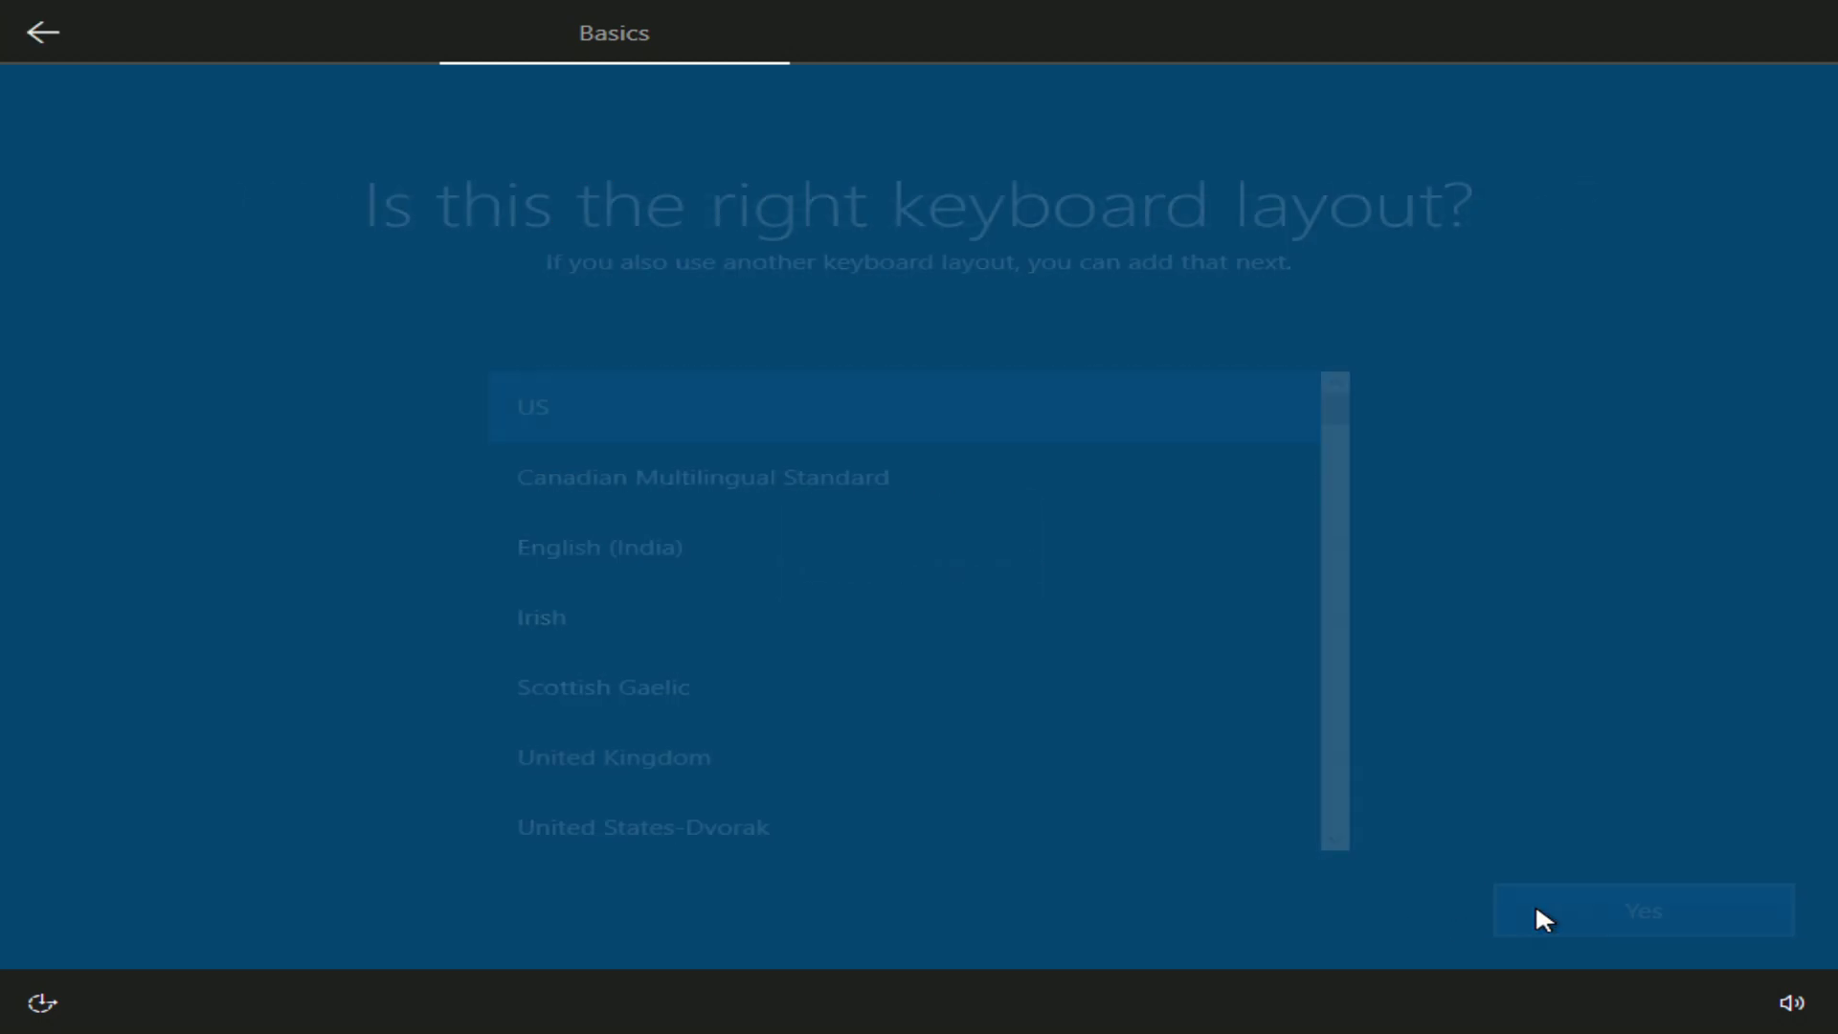
click(1541, 919)
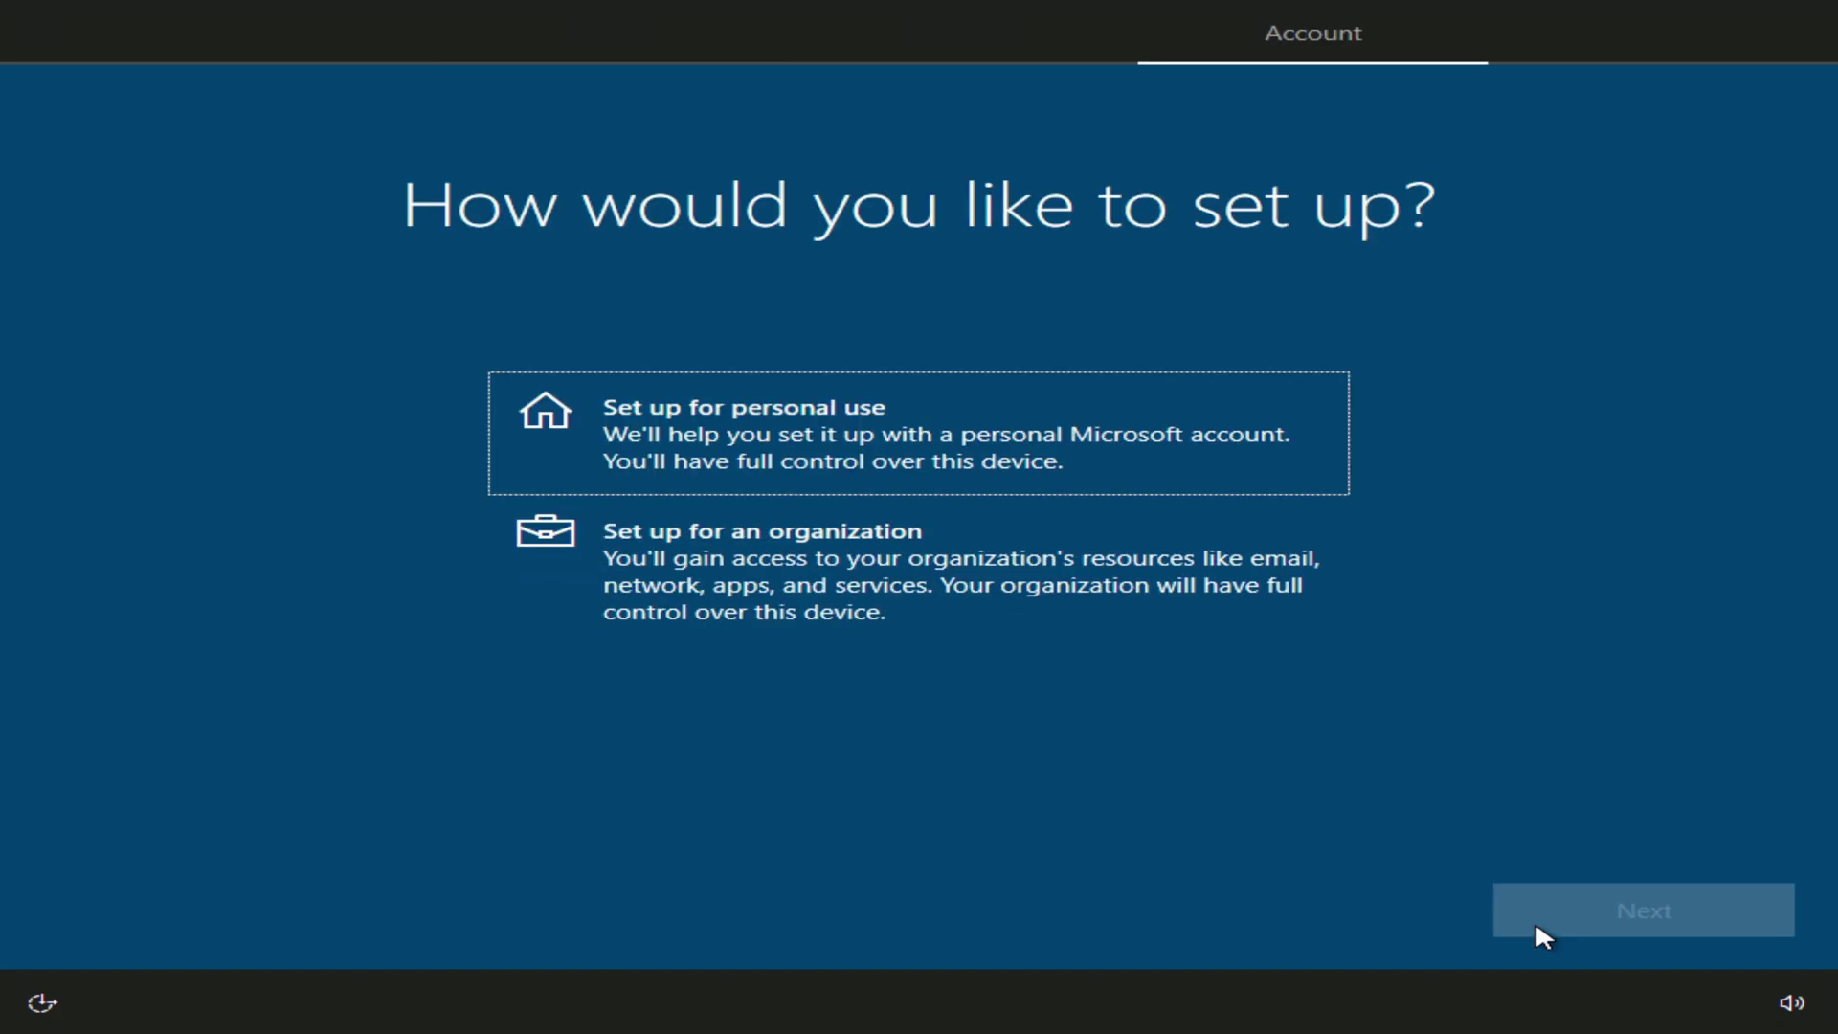
- Choose Set up for personal use and go with an offline account
click(1287, 480)
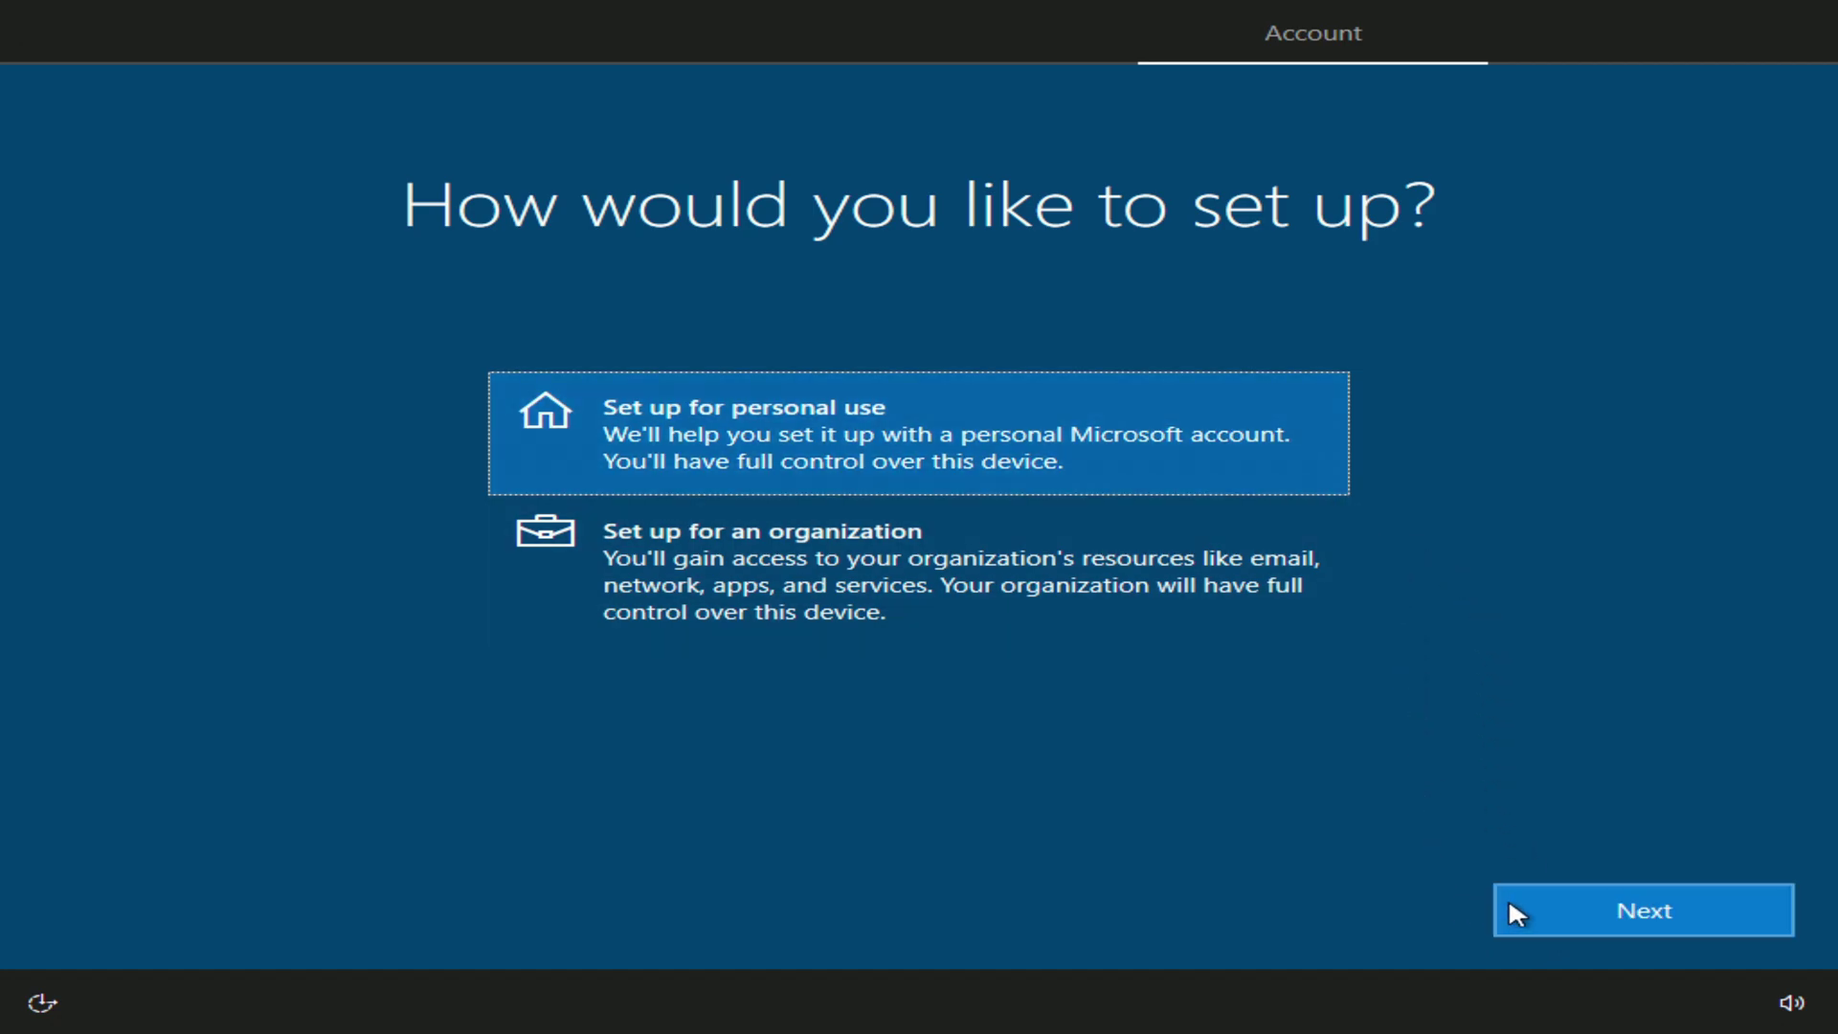
click(1509, 904)
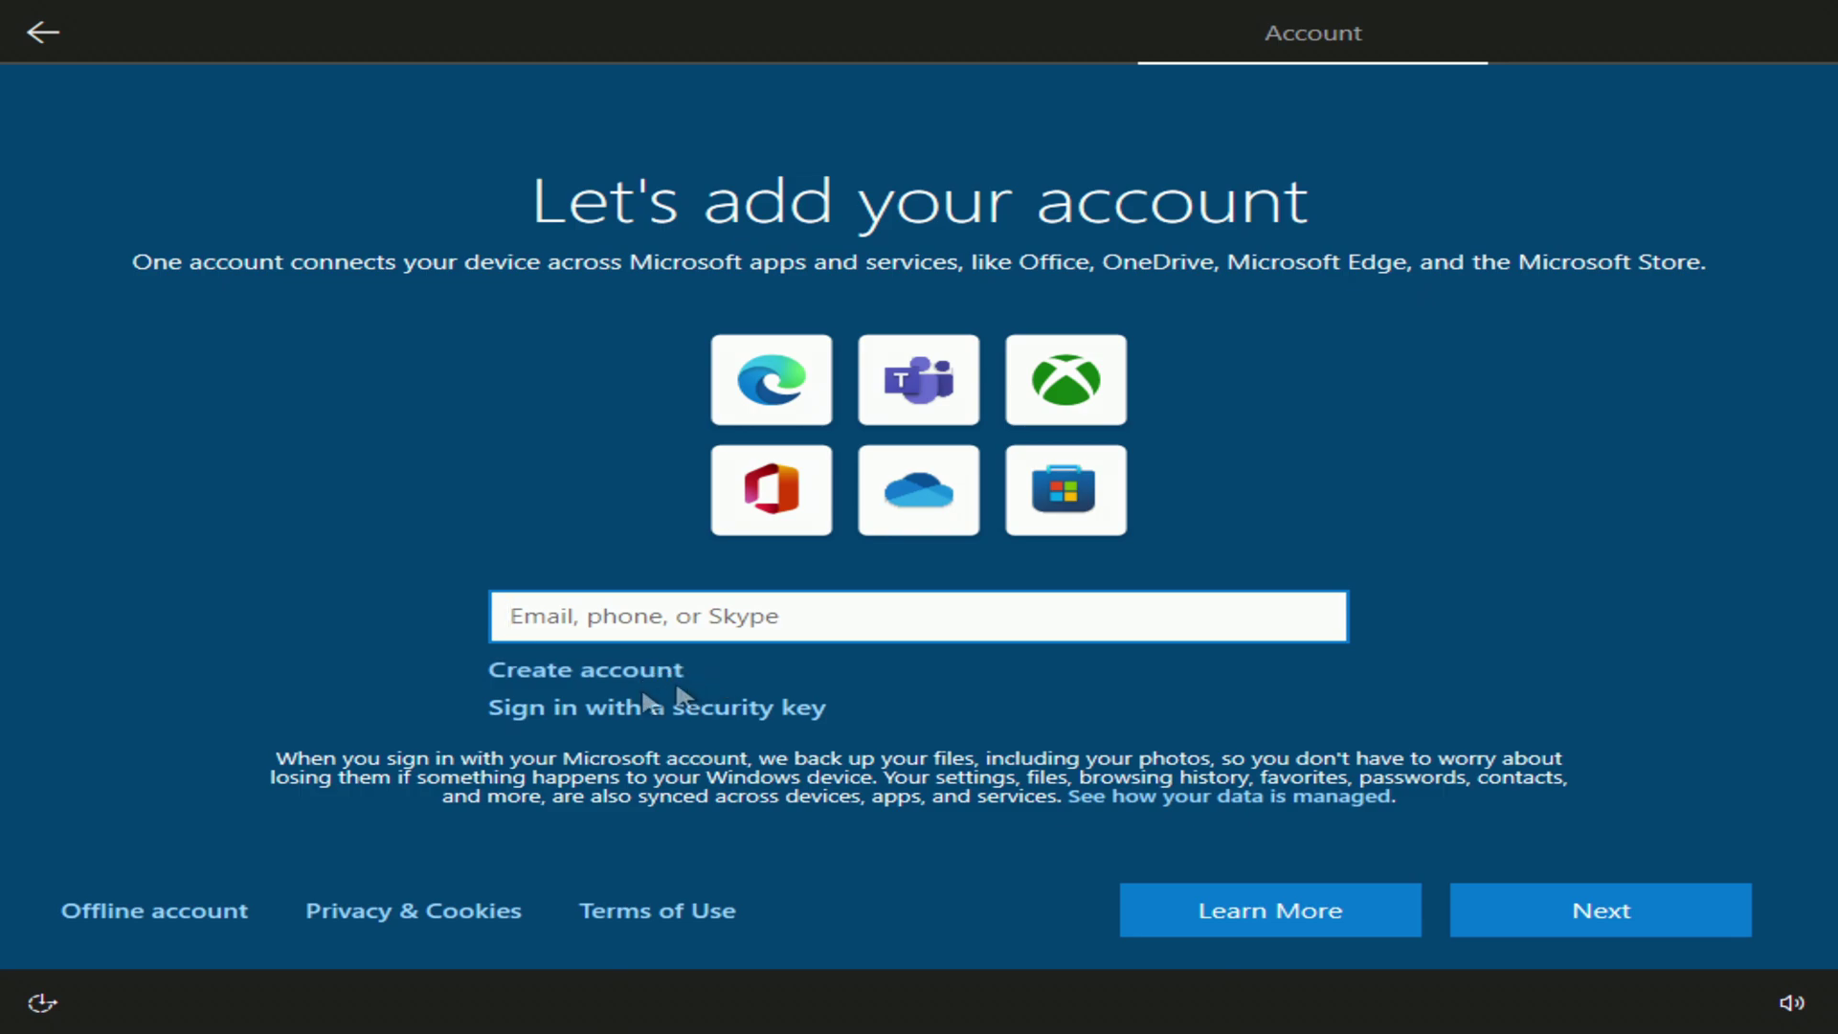
click(178, 909)
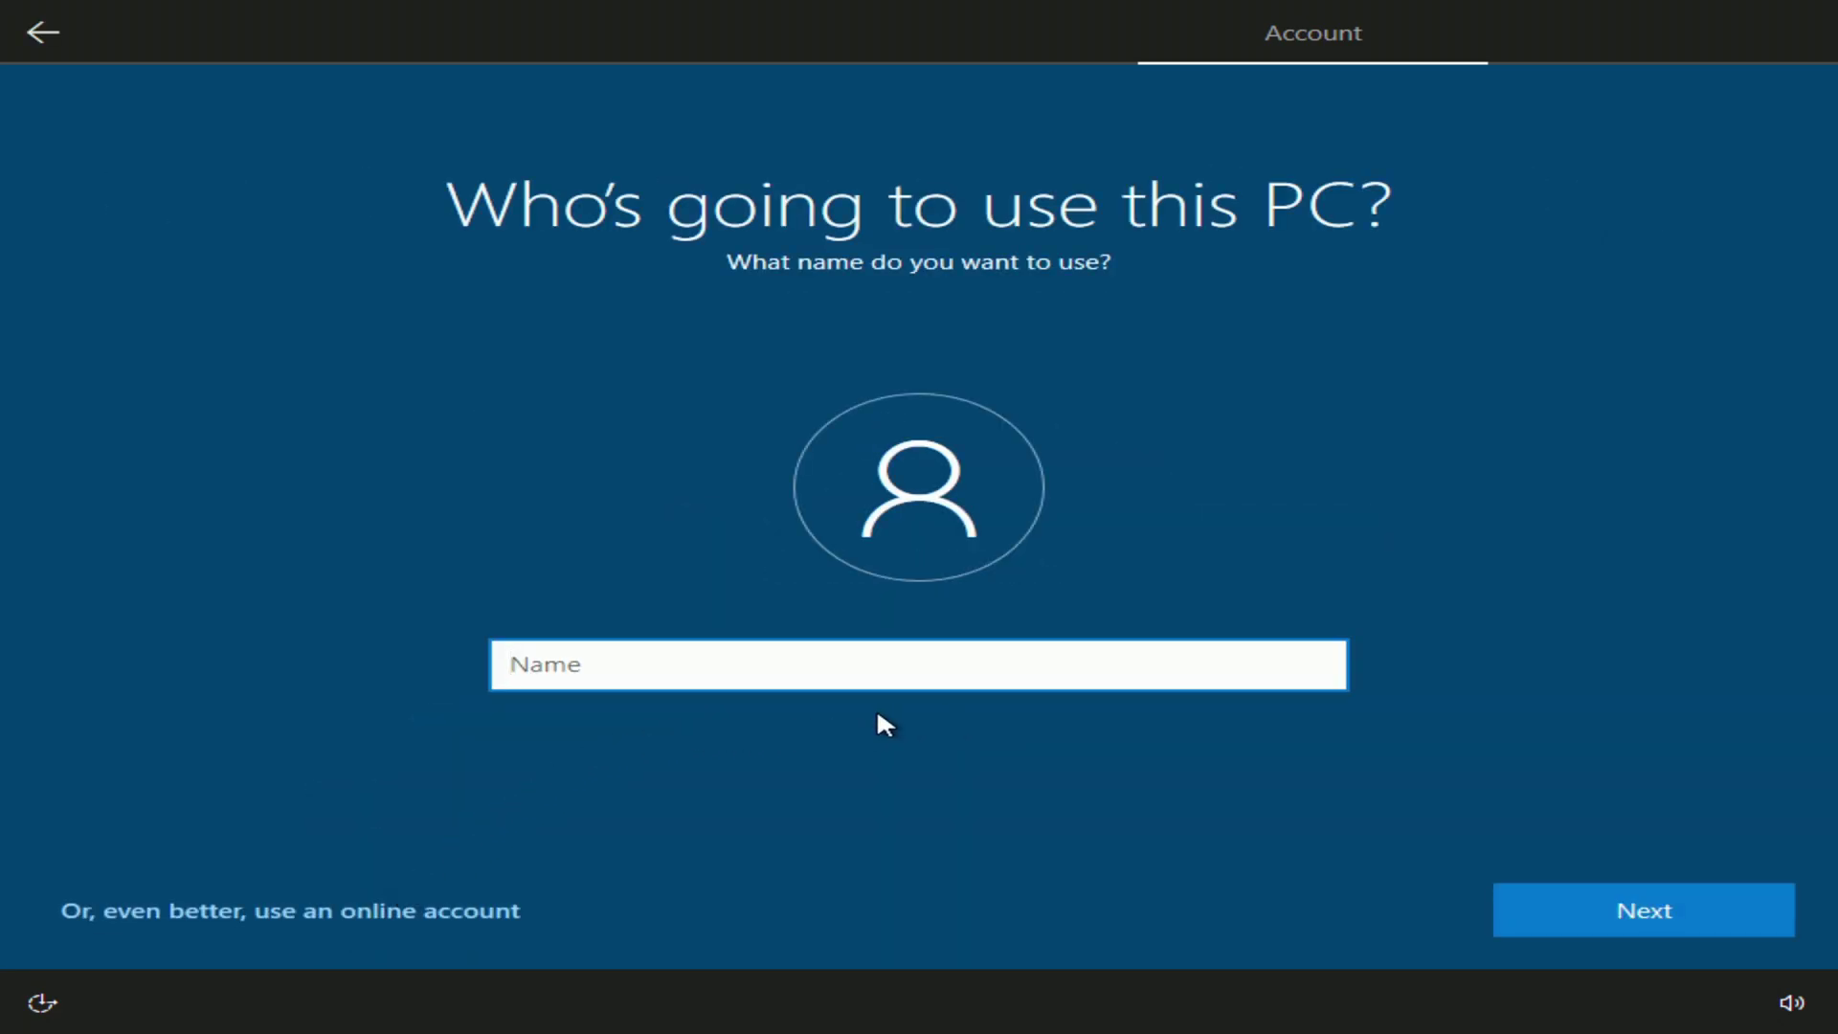
- Enter a user name for the local account and leave the password blank
text(Malik)
click(1529, 906)
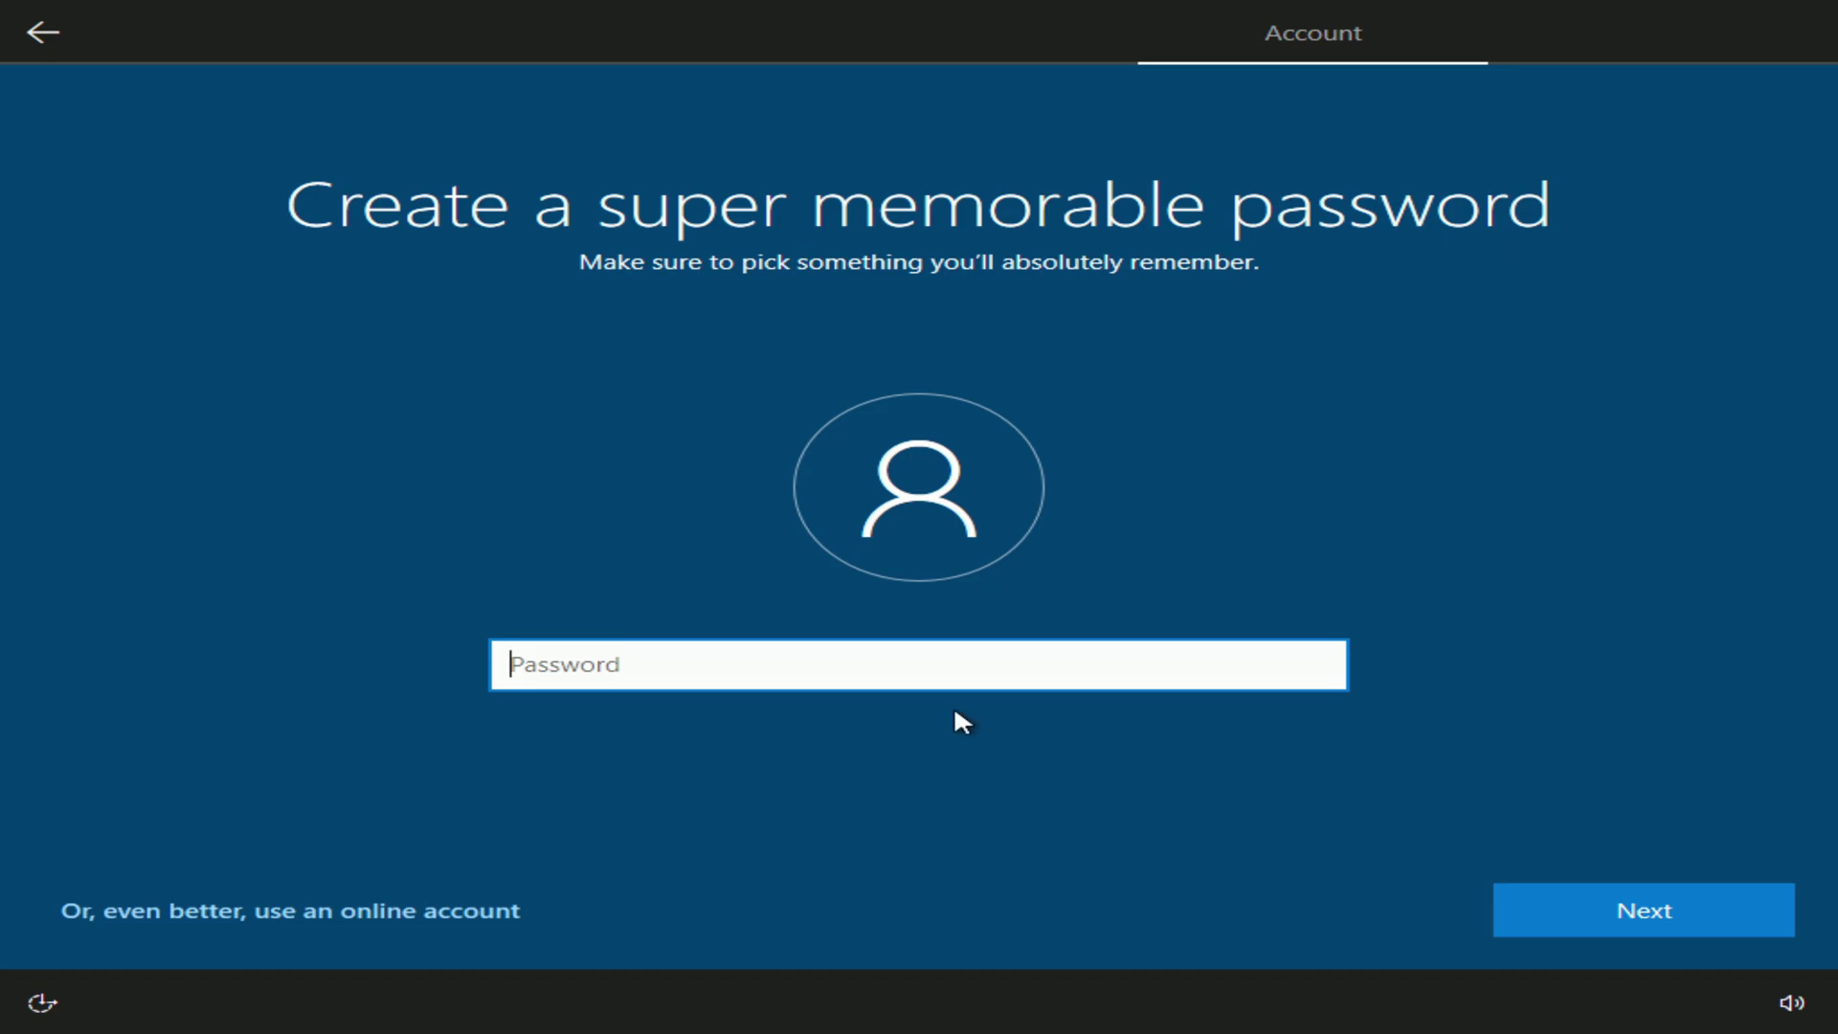
click(1516, 917)
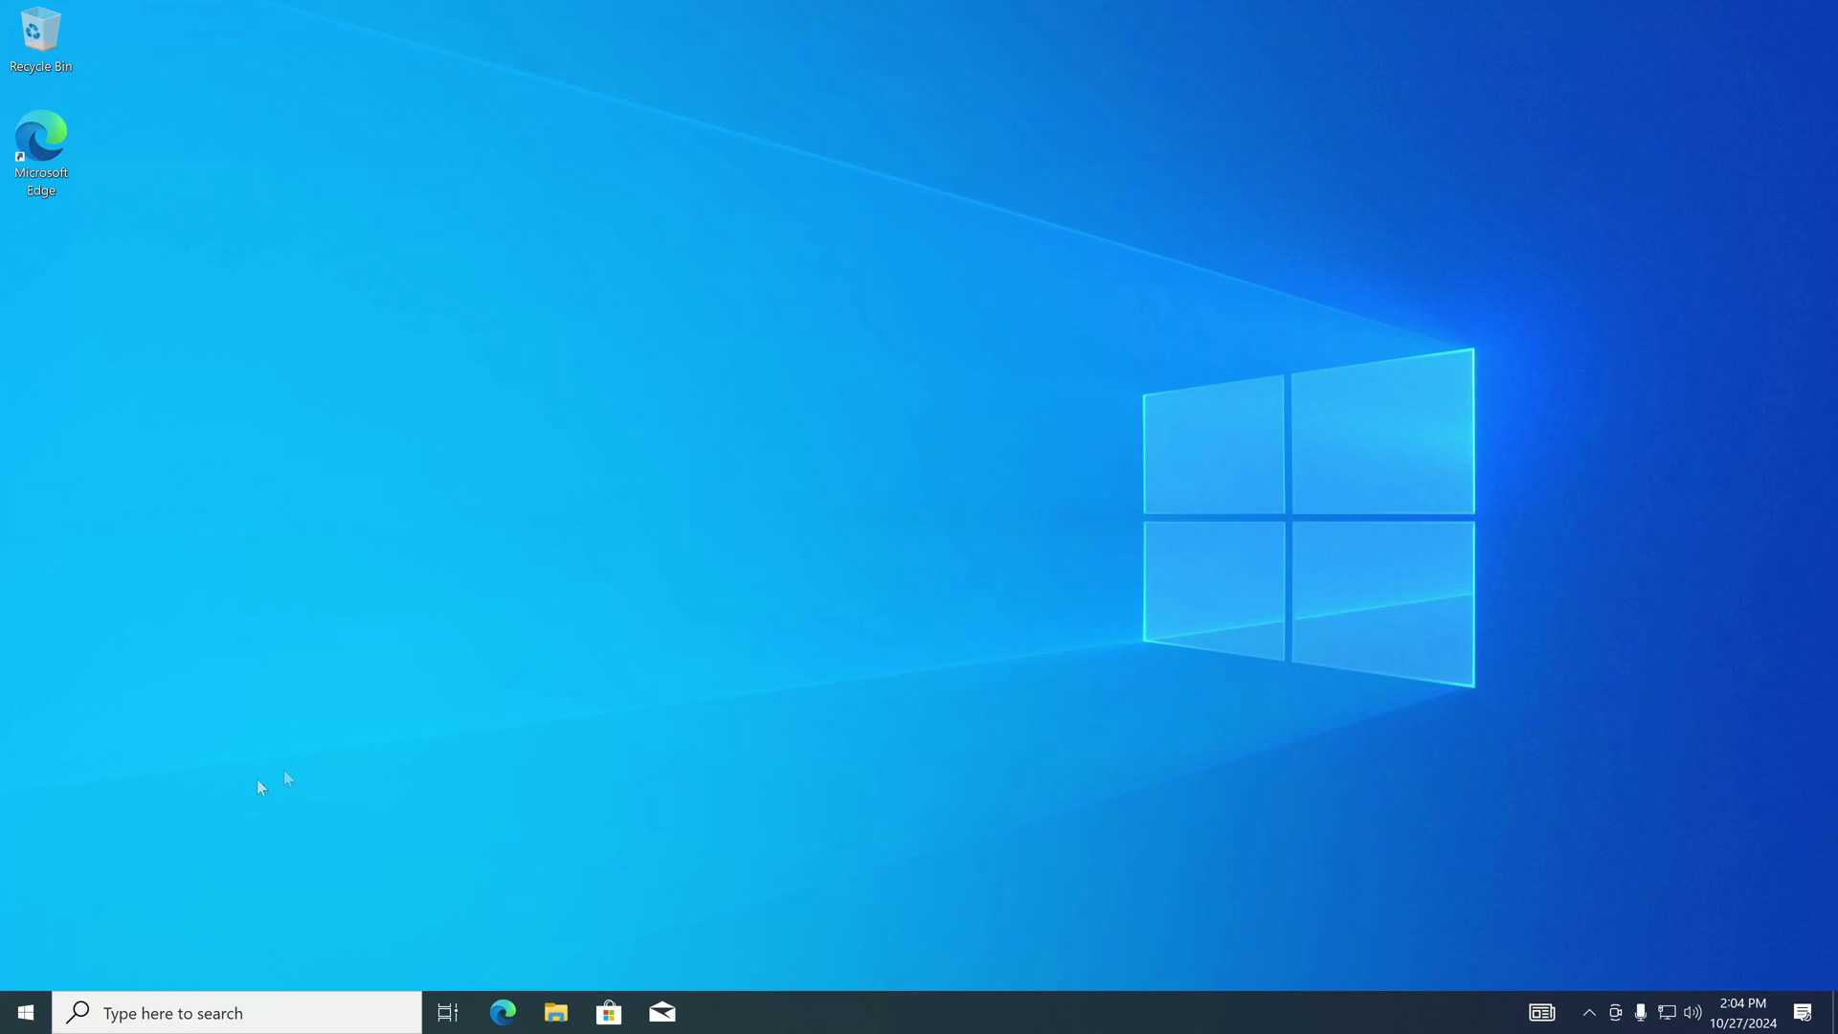
- Open Settings > Accounts to see Your info listing a Local Account with Administrator rights
click(26, 1012)
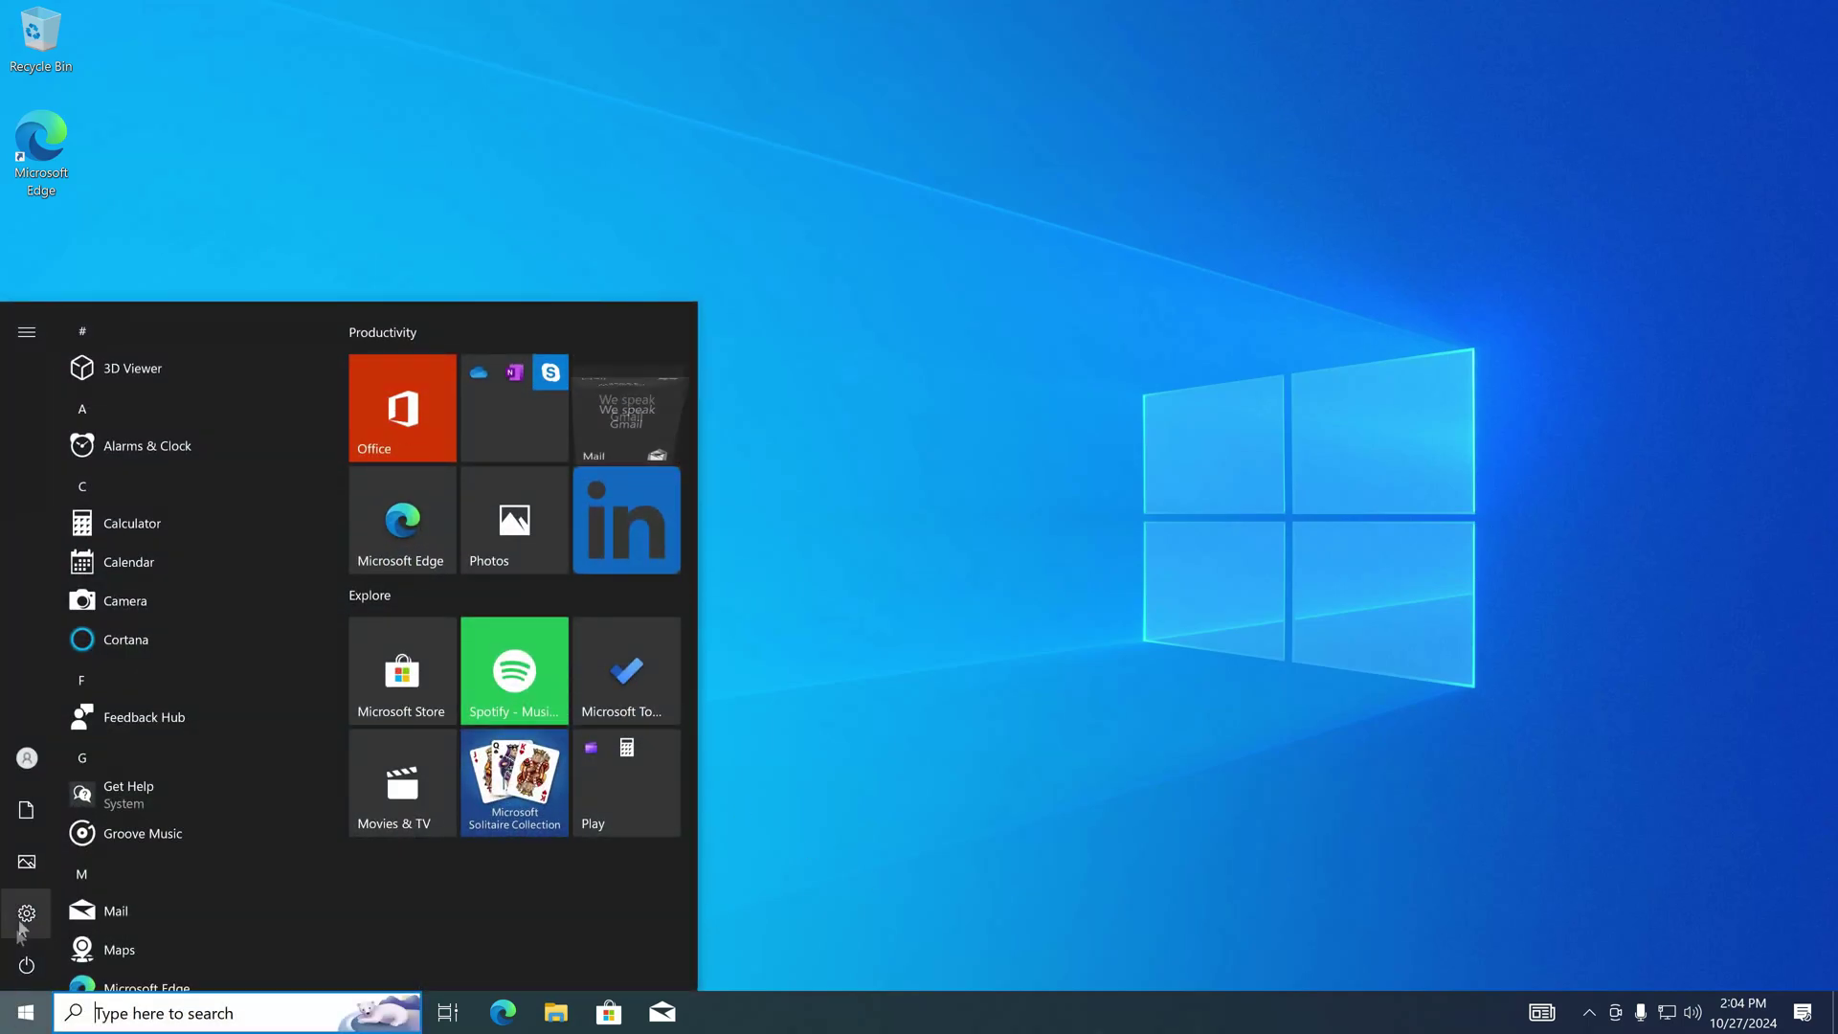
mouse_move(22, 933)
click(187, 919)
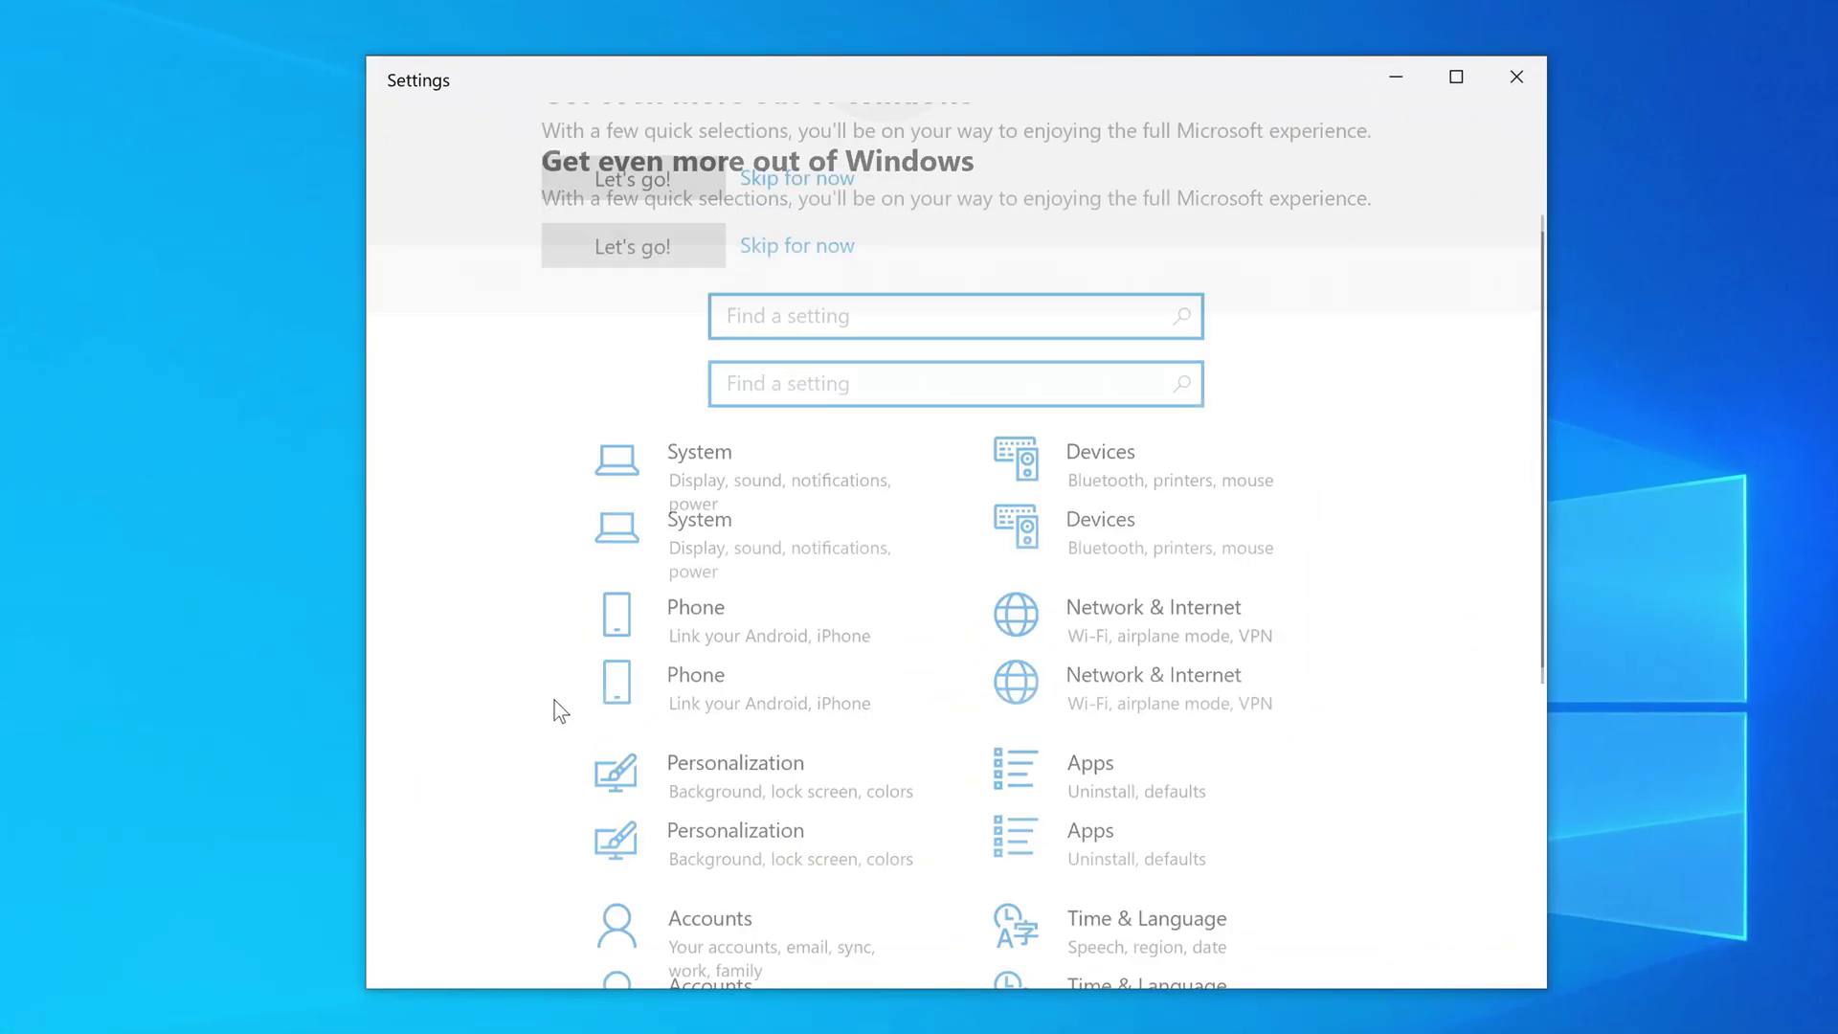
scroll(554, 710, down, 2)
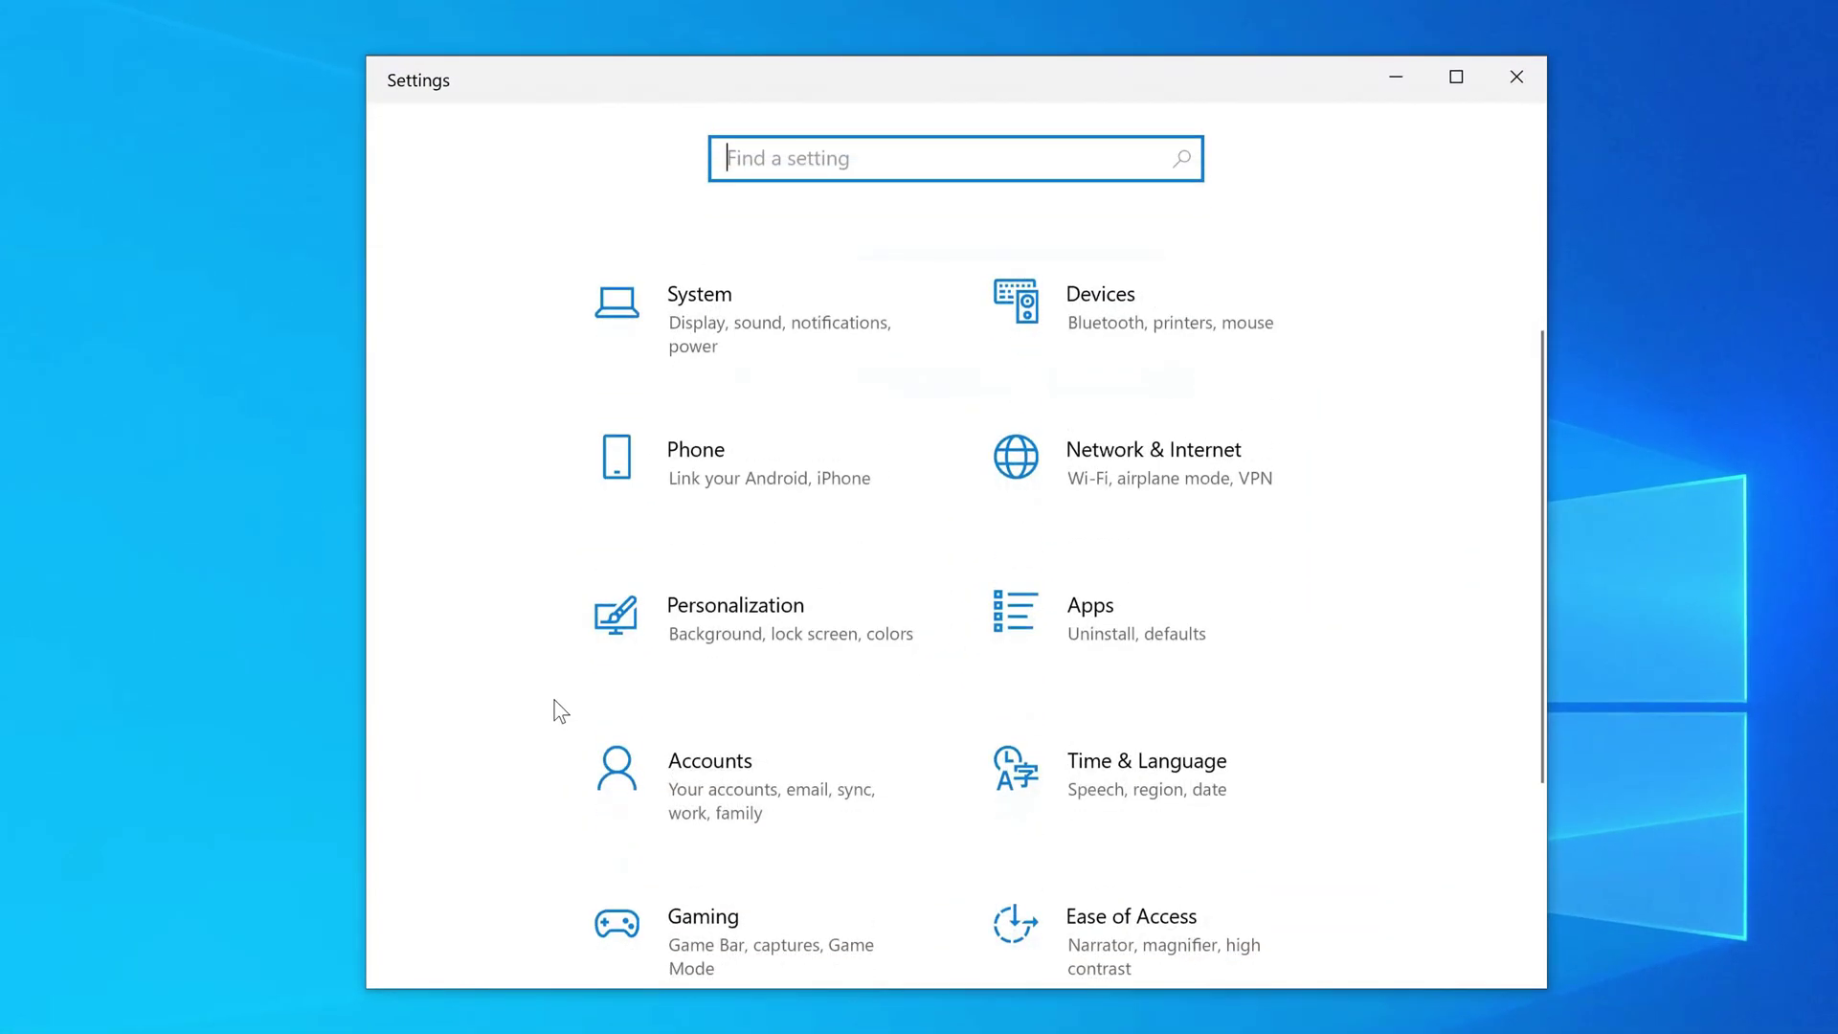
click(699, 791)
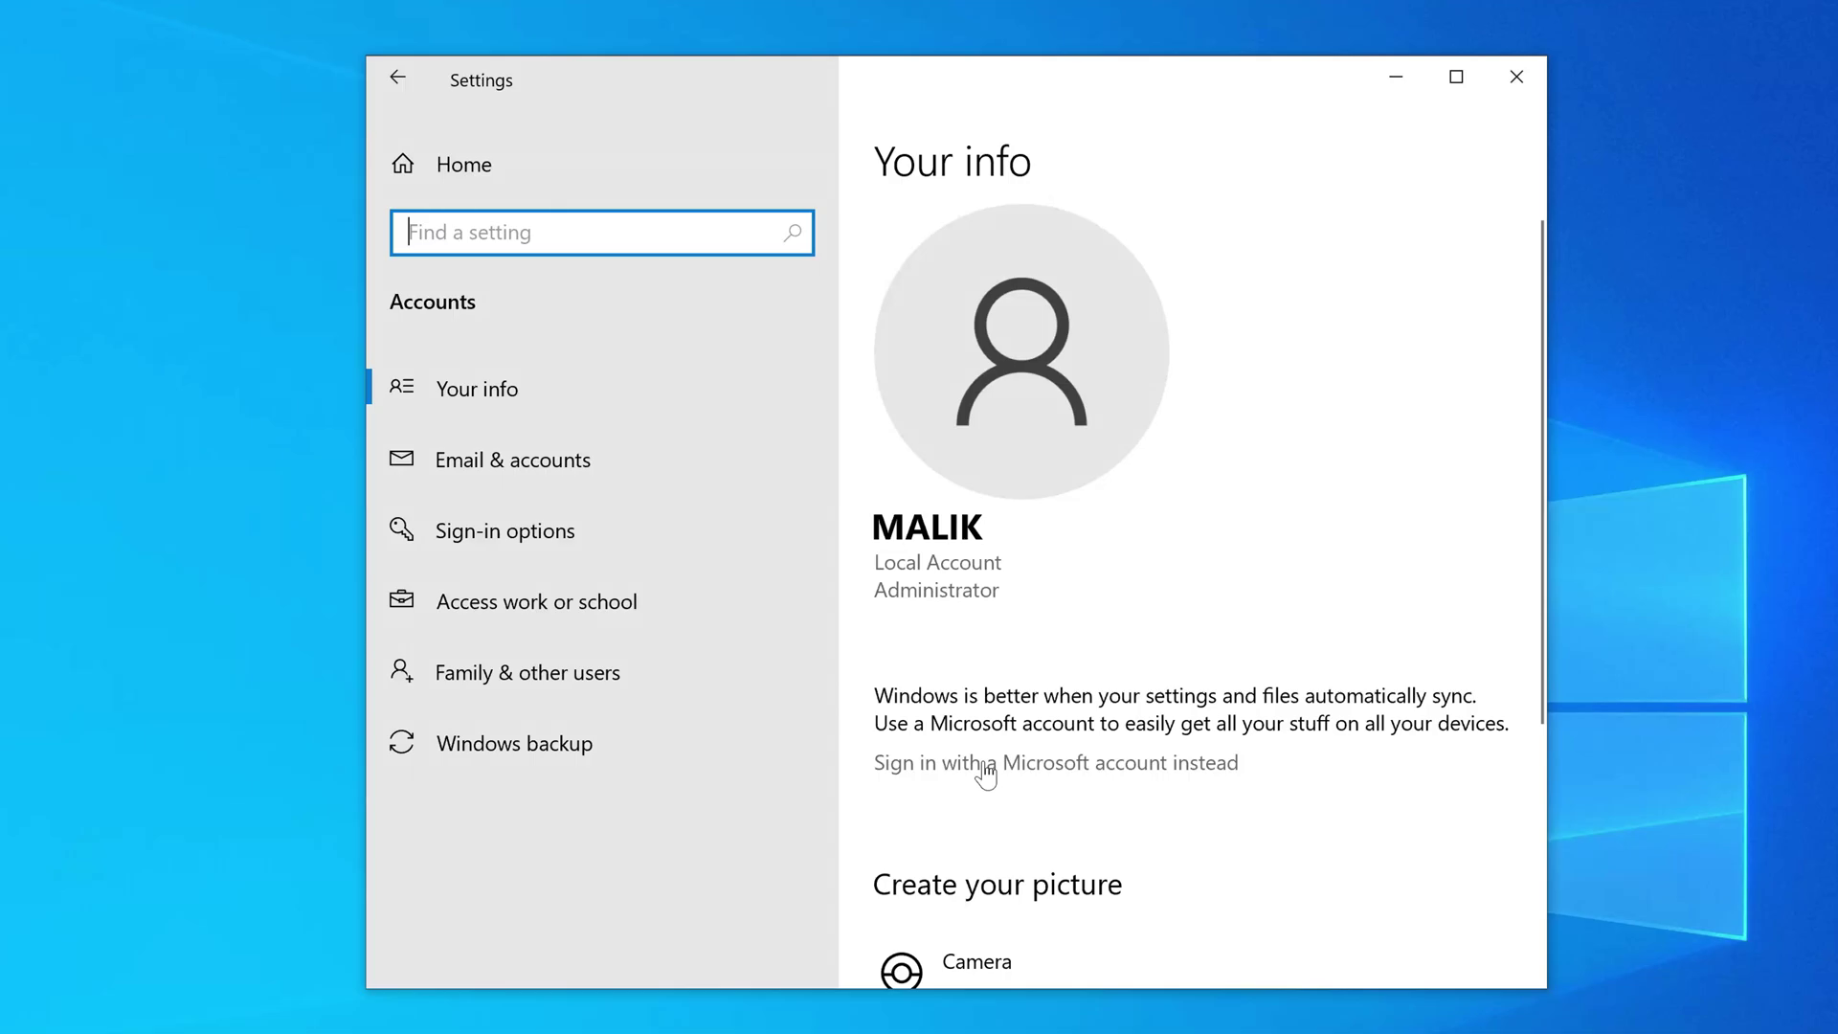
- Check Update & Security > Activation shows Windows 10 Pro with a digital license, then close Settings
click(714, 168)
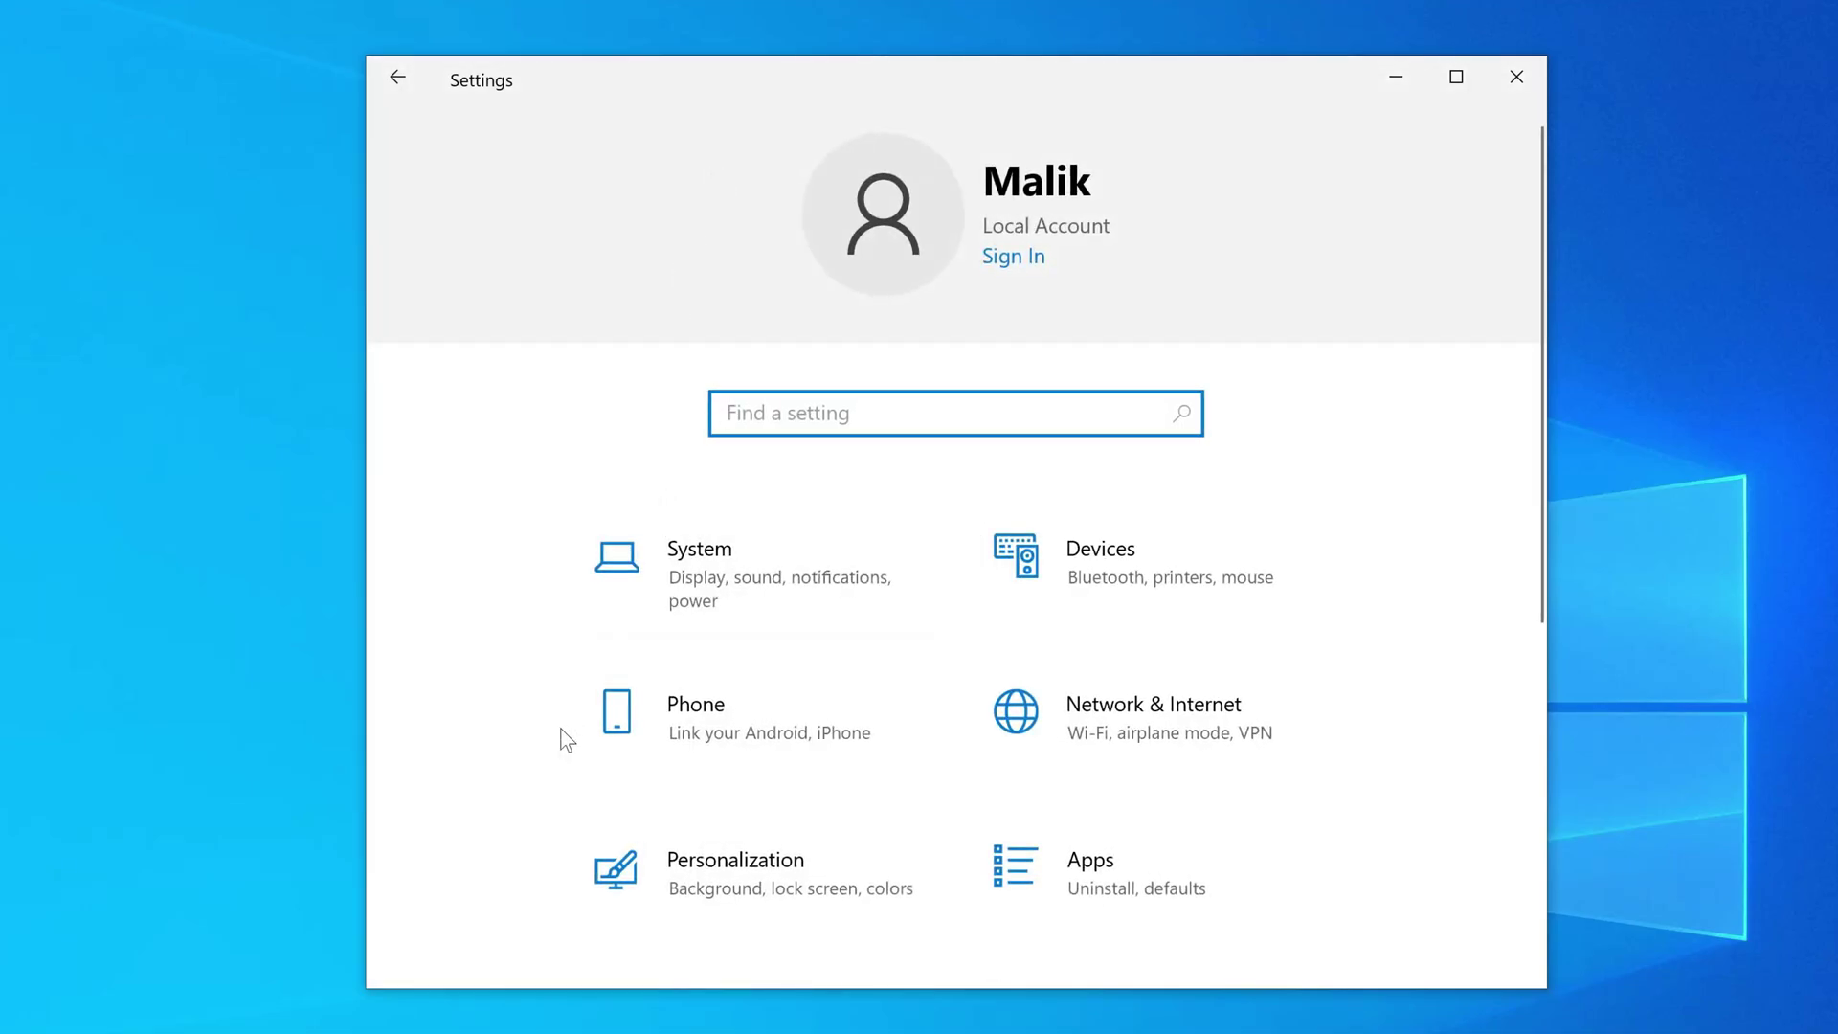
scroll(556, 752, down, 5)
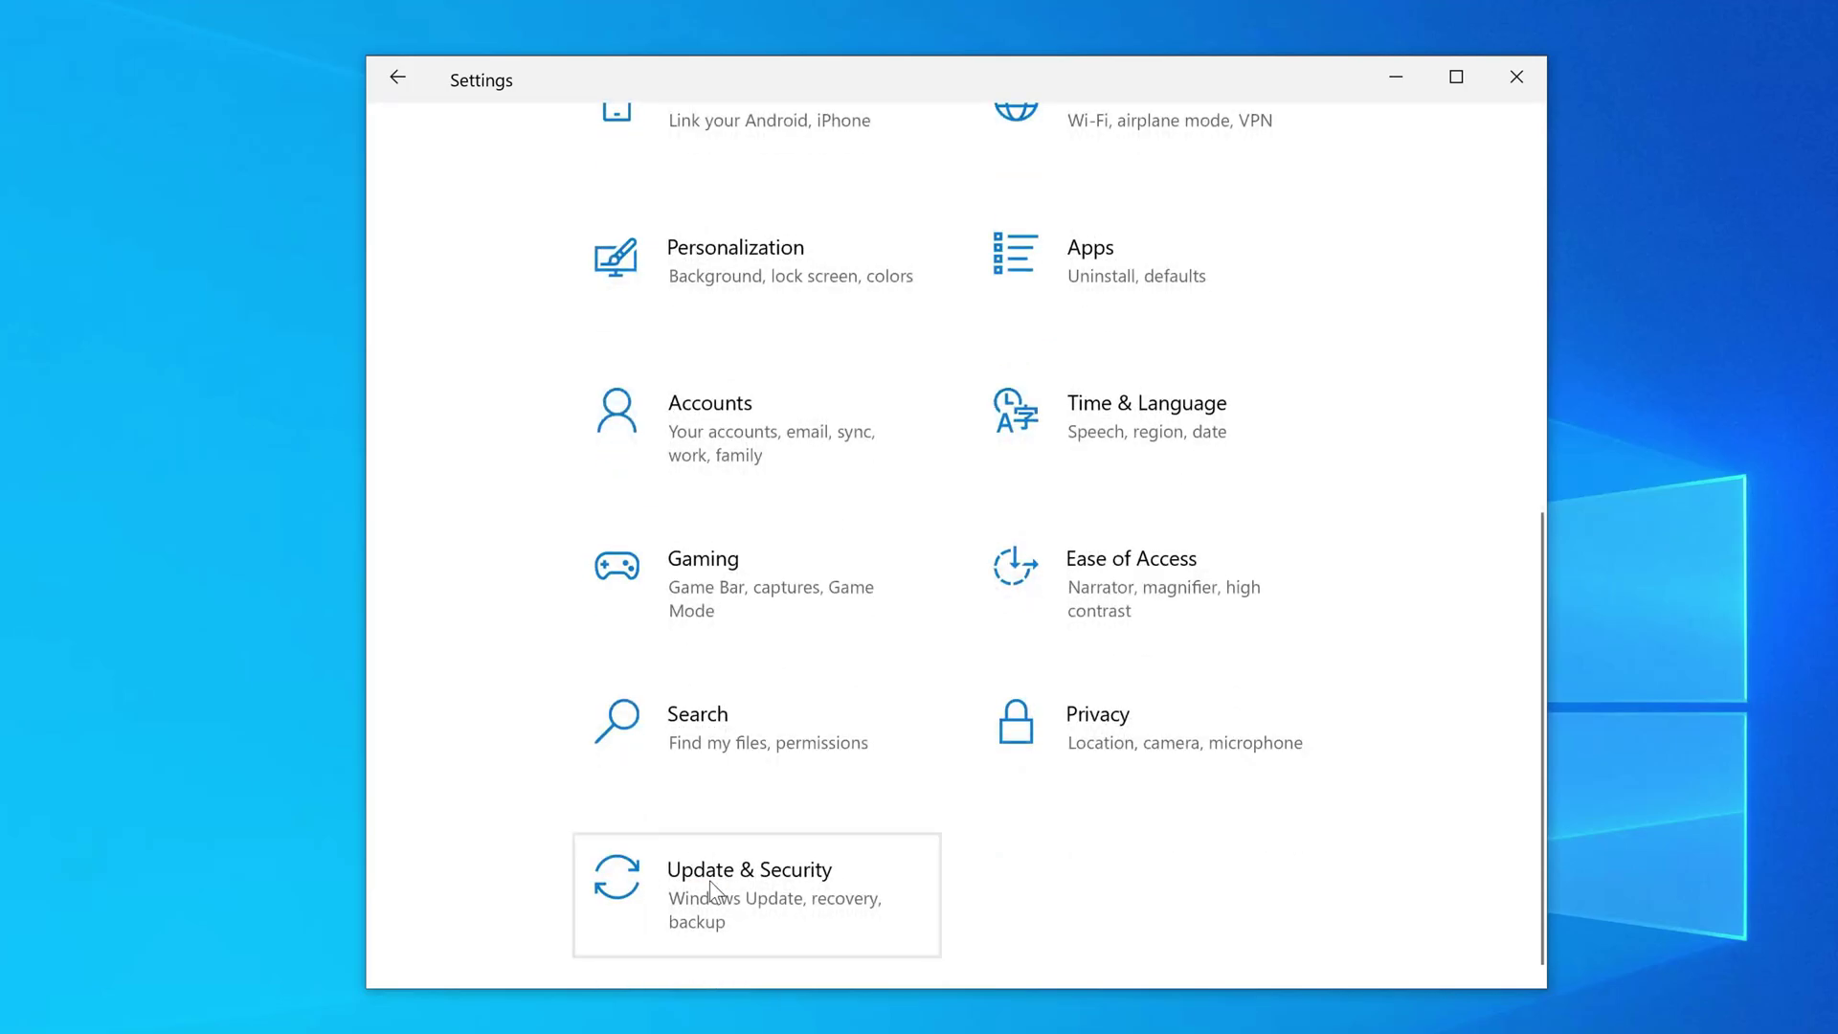
click(720, 895)
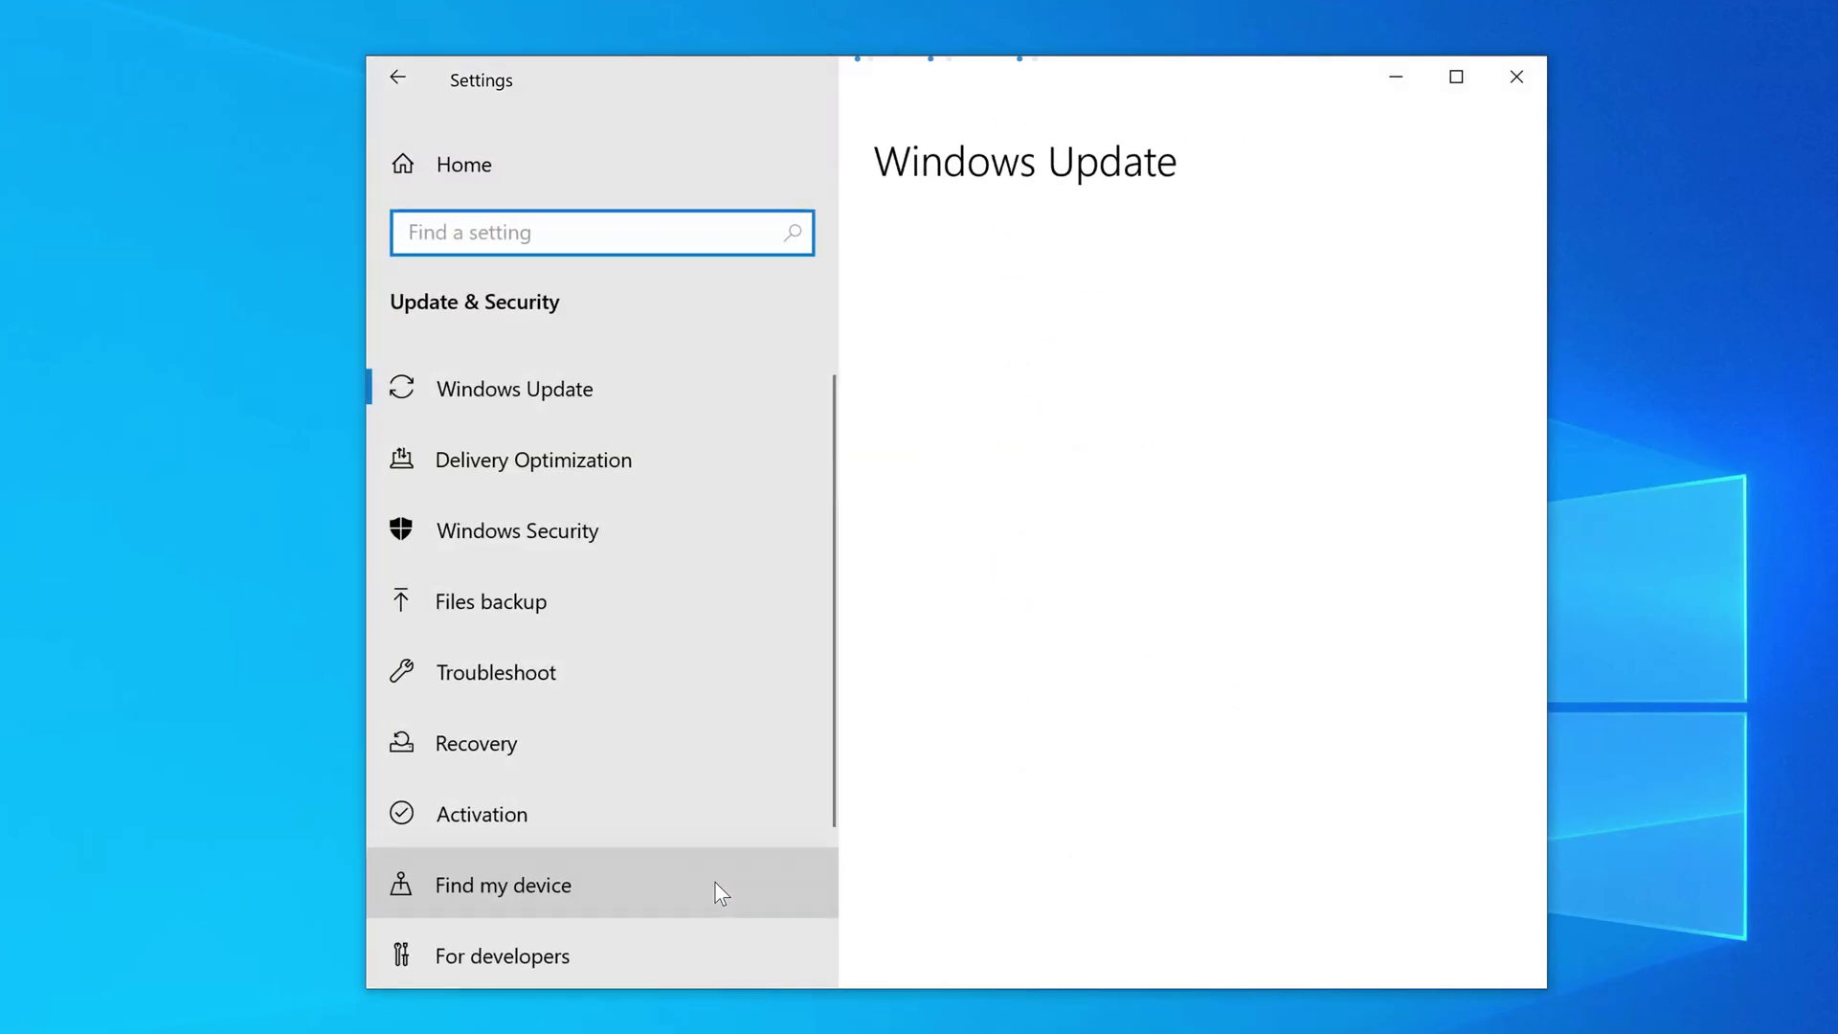
click(720, 812)
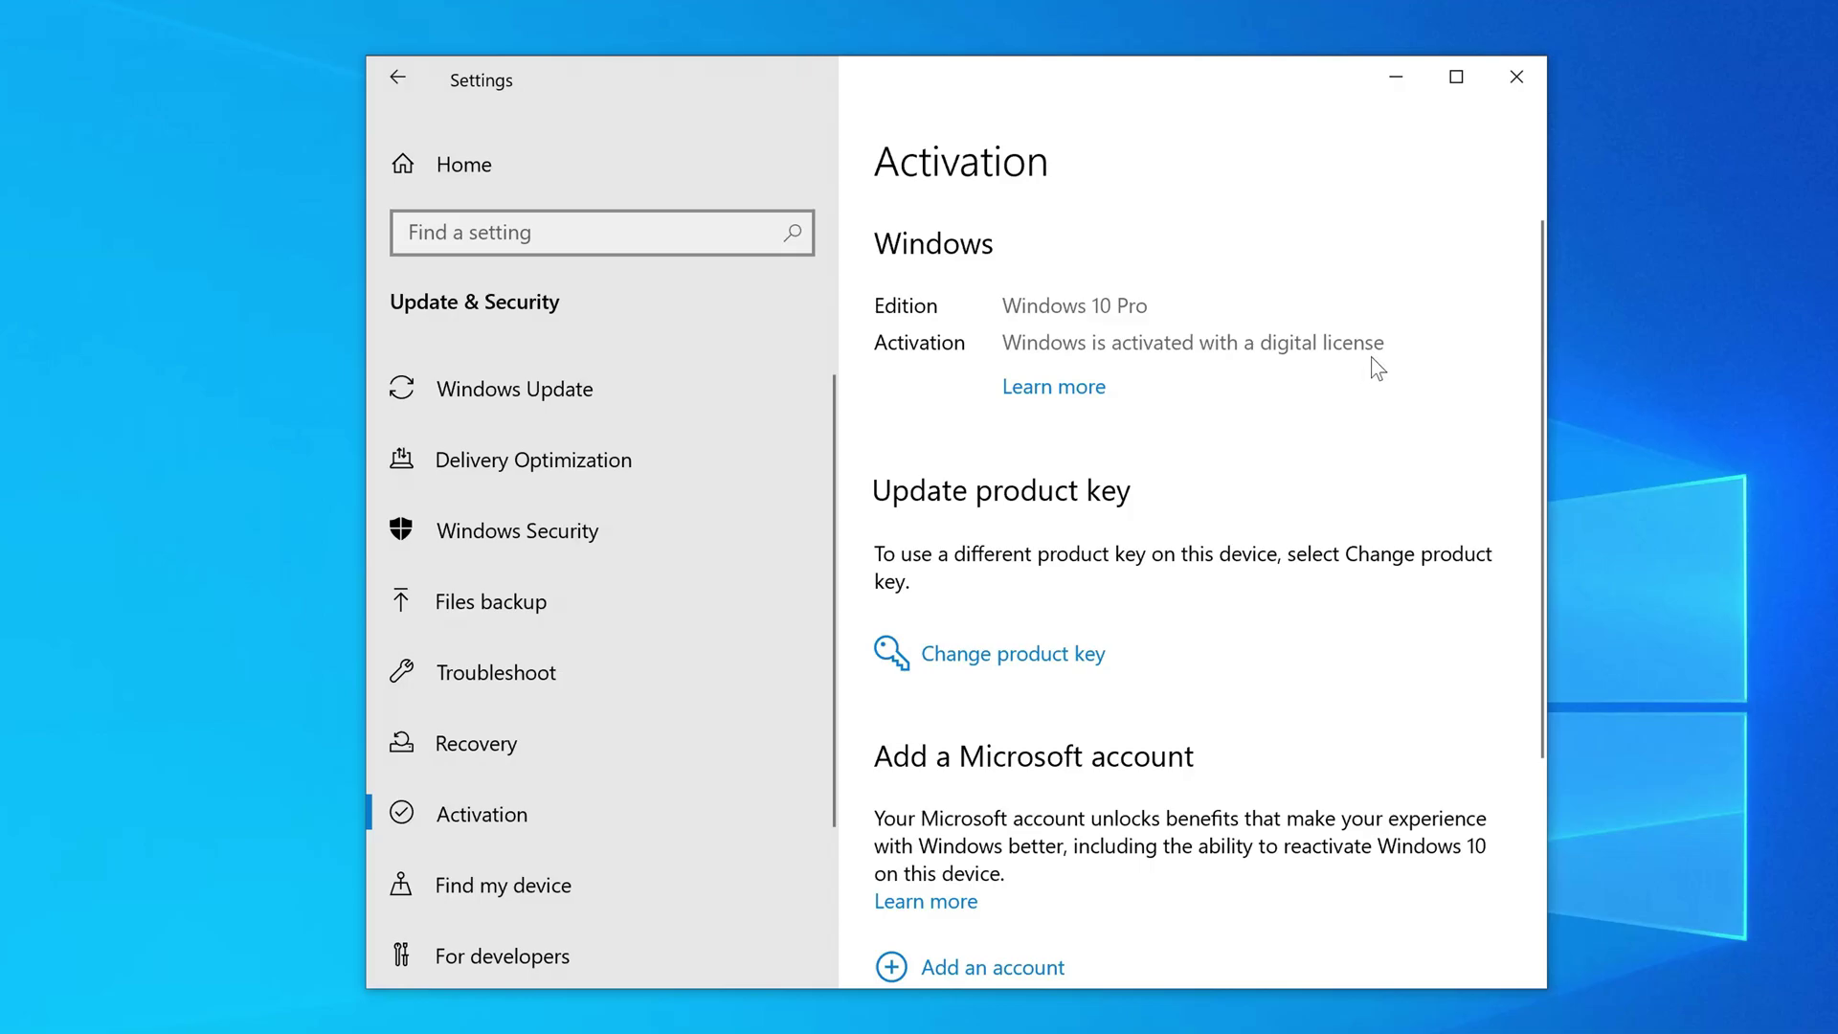
click(1516, 76)
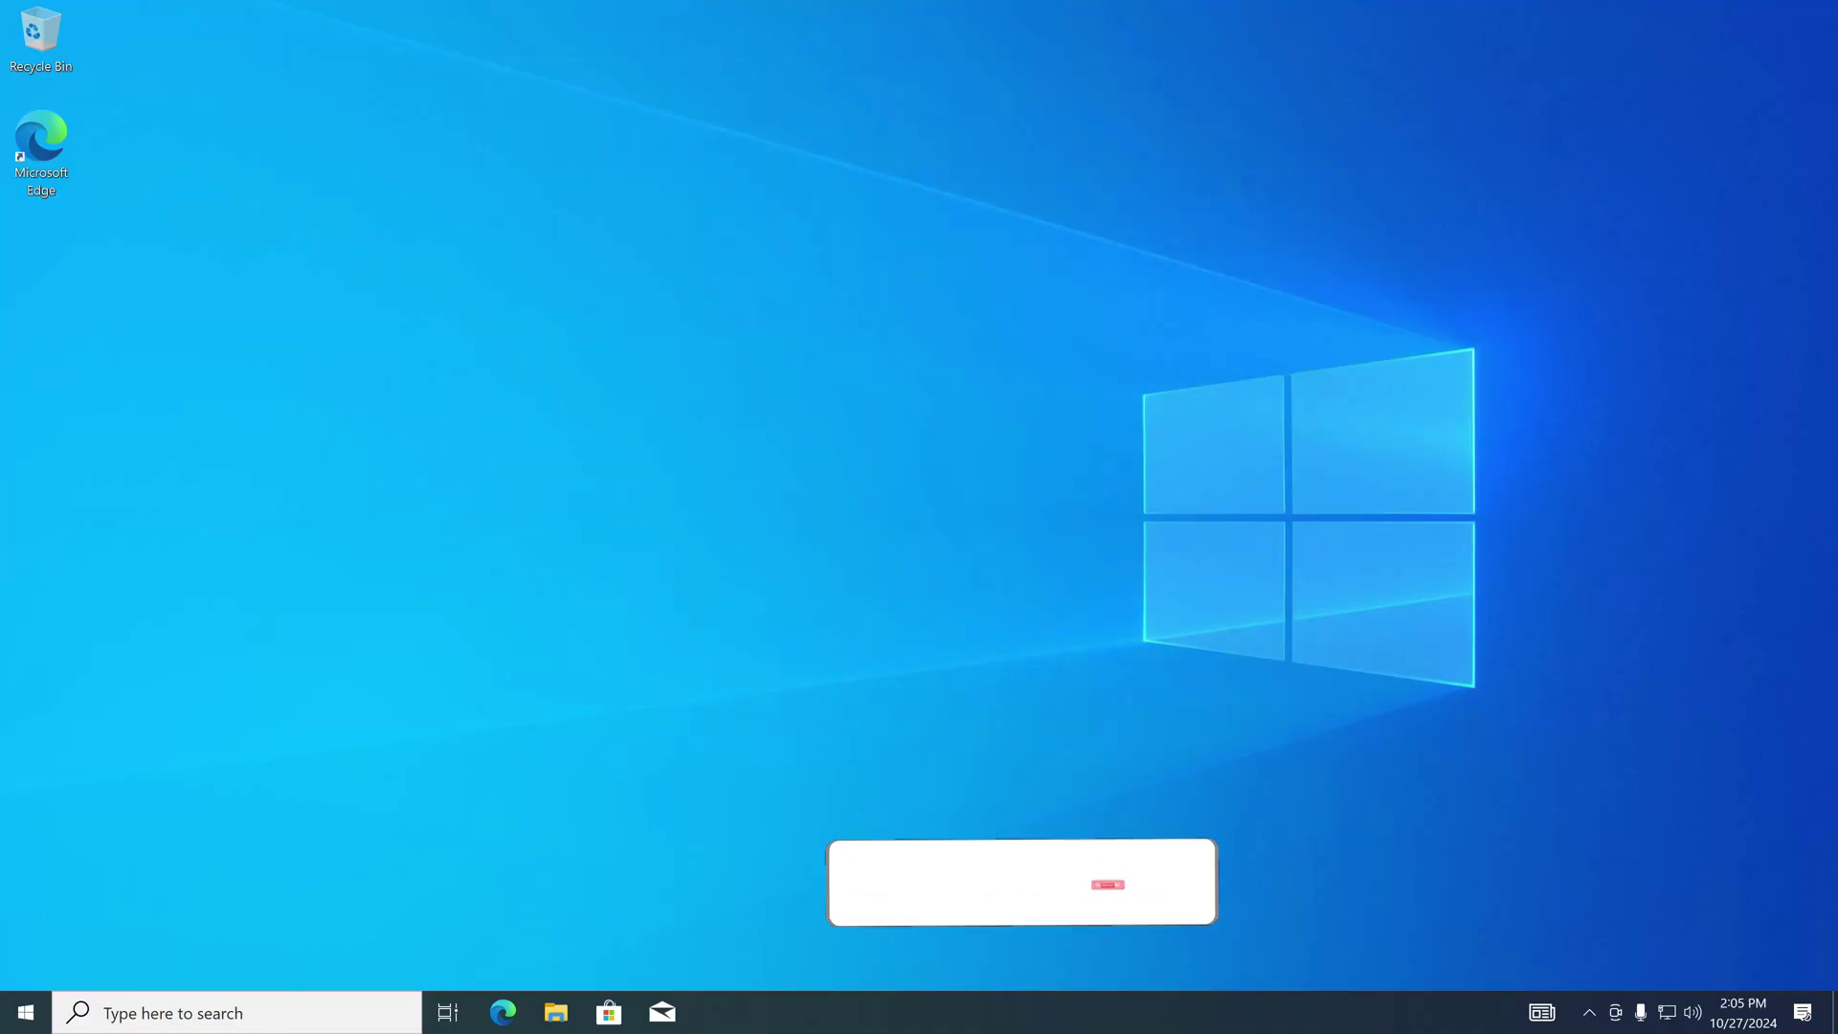